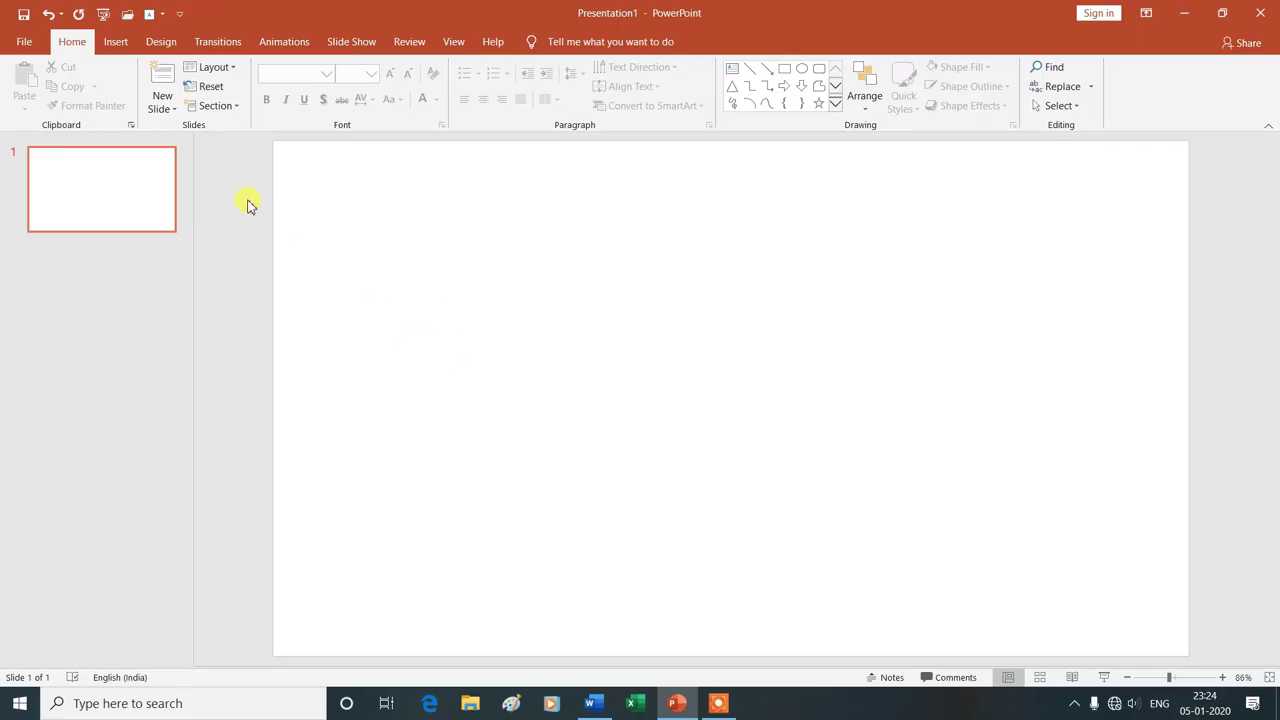
- Switch to the Design tab to show the Themes and Variants galleries
left_click(162, 43)
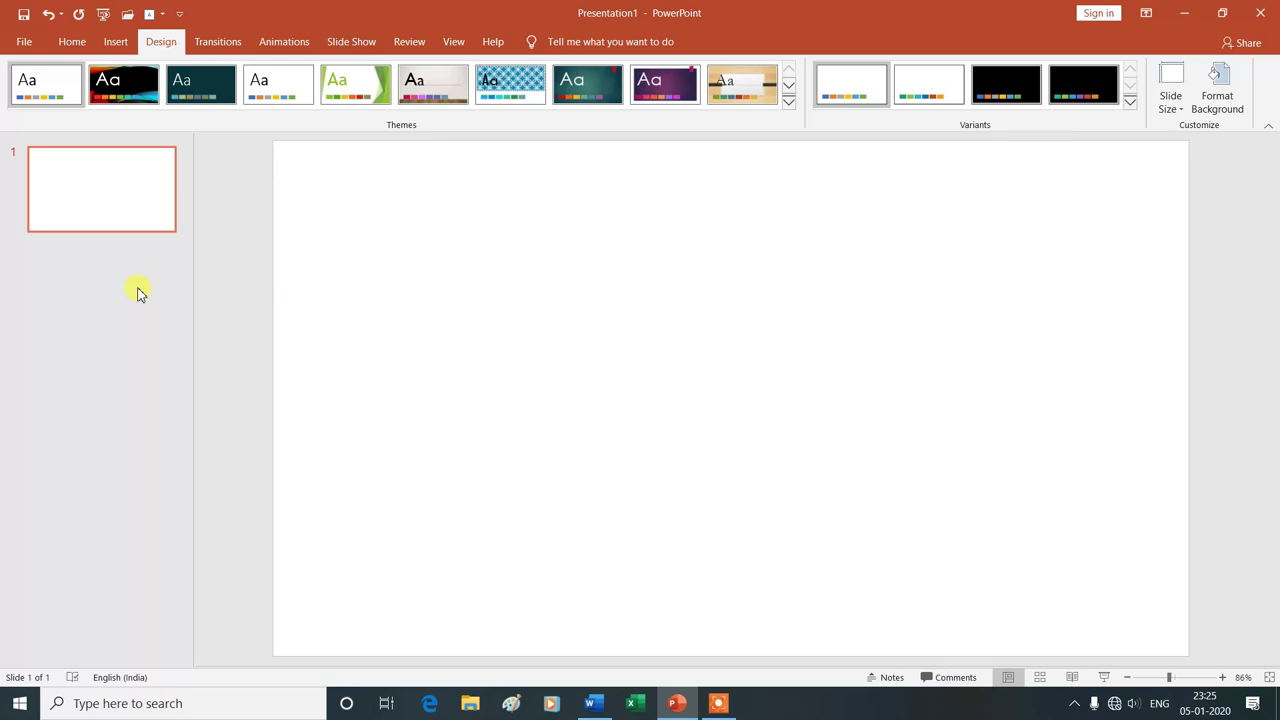
- Add three blank slides with Ctrl+M for four in total, then select slide 1
key("ctrl+m")
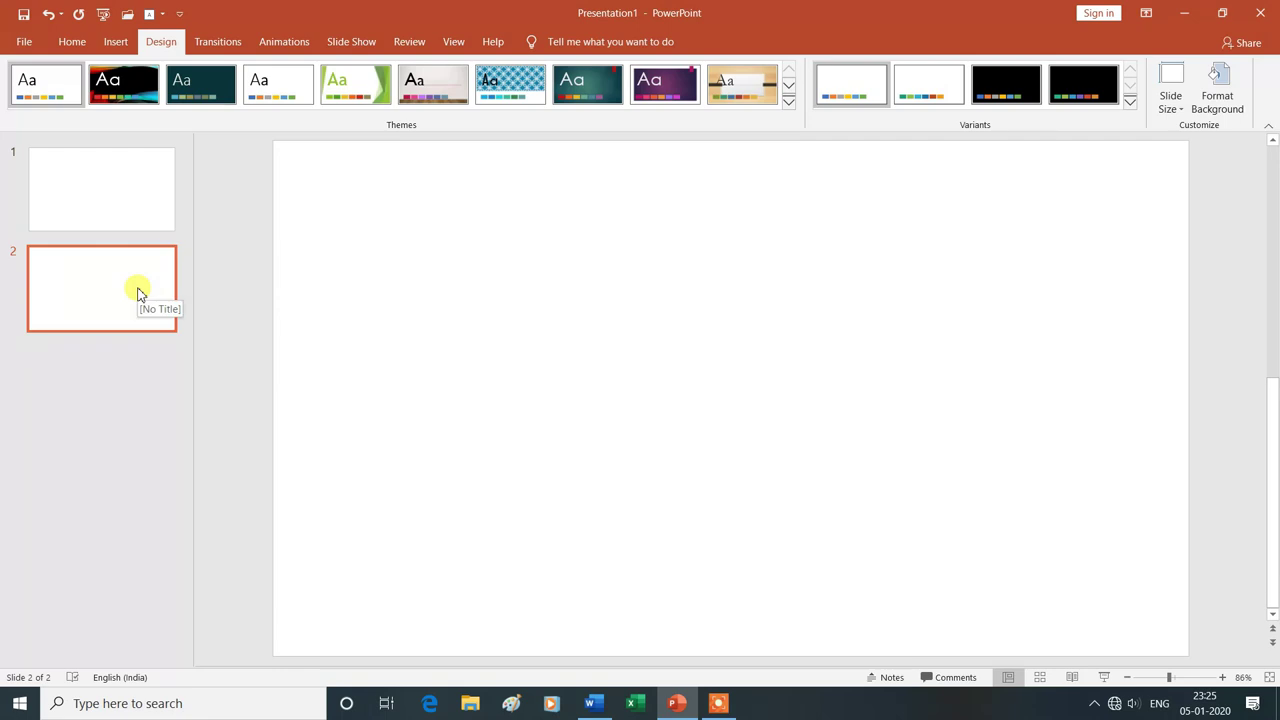
key("ctrl+m")
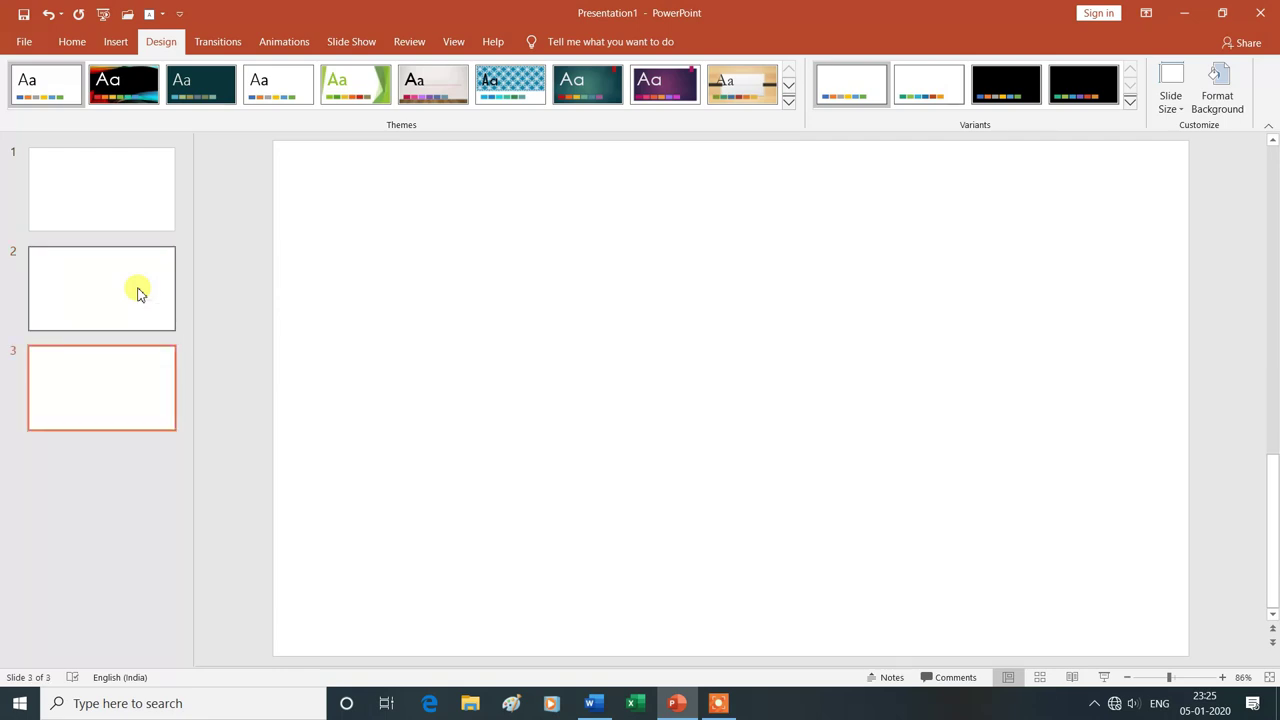
key("ctrl+m")
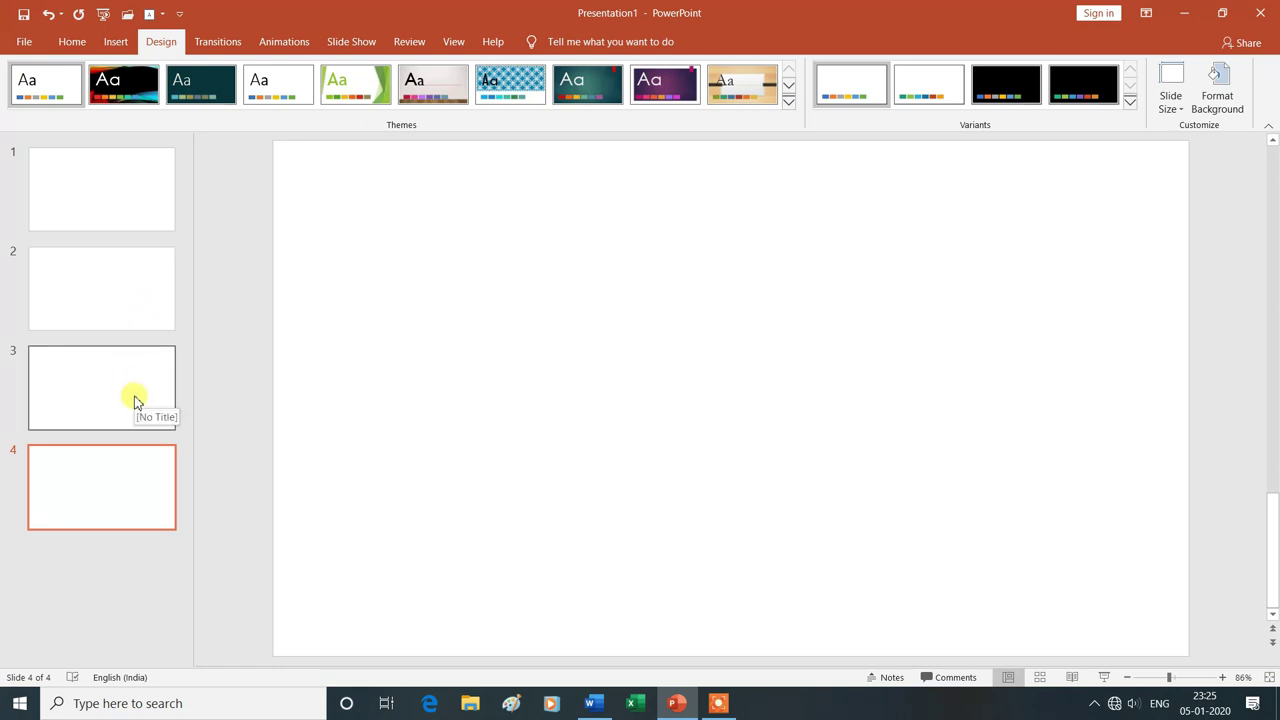
left_click(120, 204)
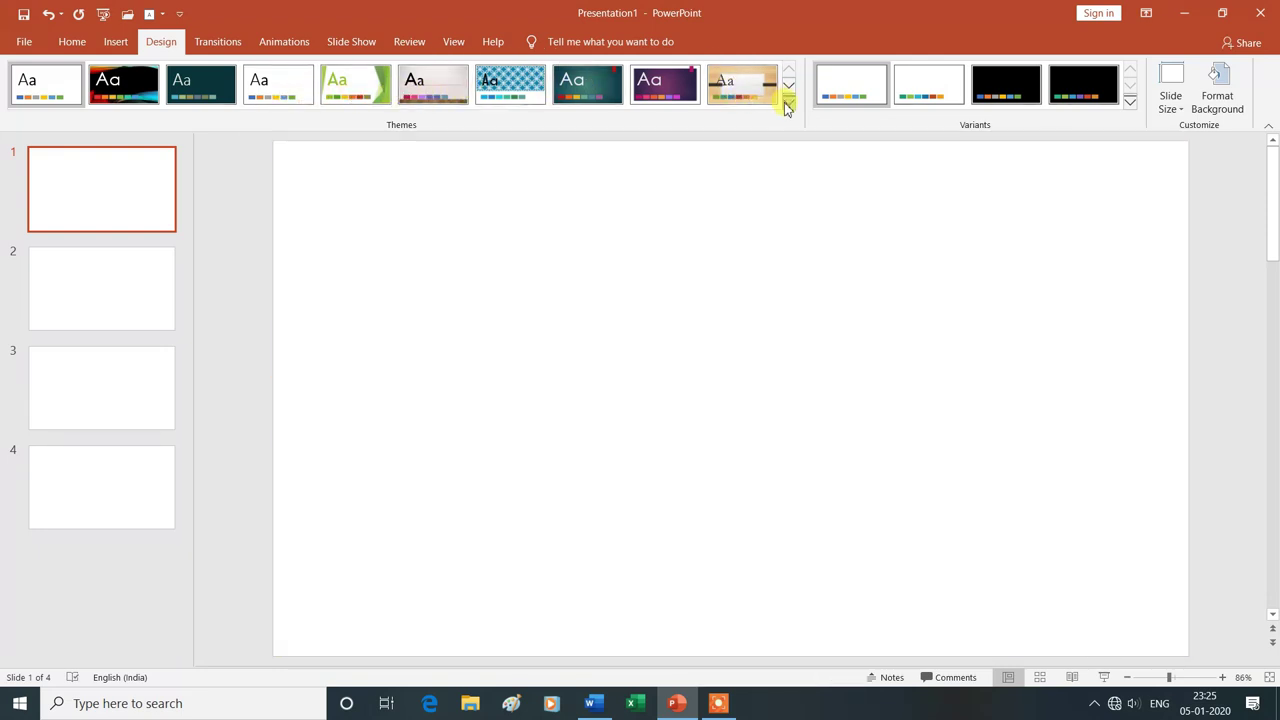
- Apply the light-green theme with the red flag banner from the expanded Themes gallery
left_click(786, 104)
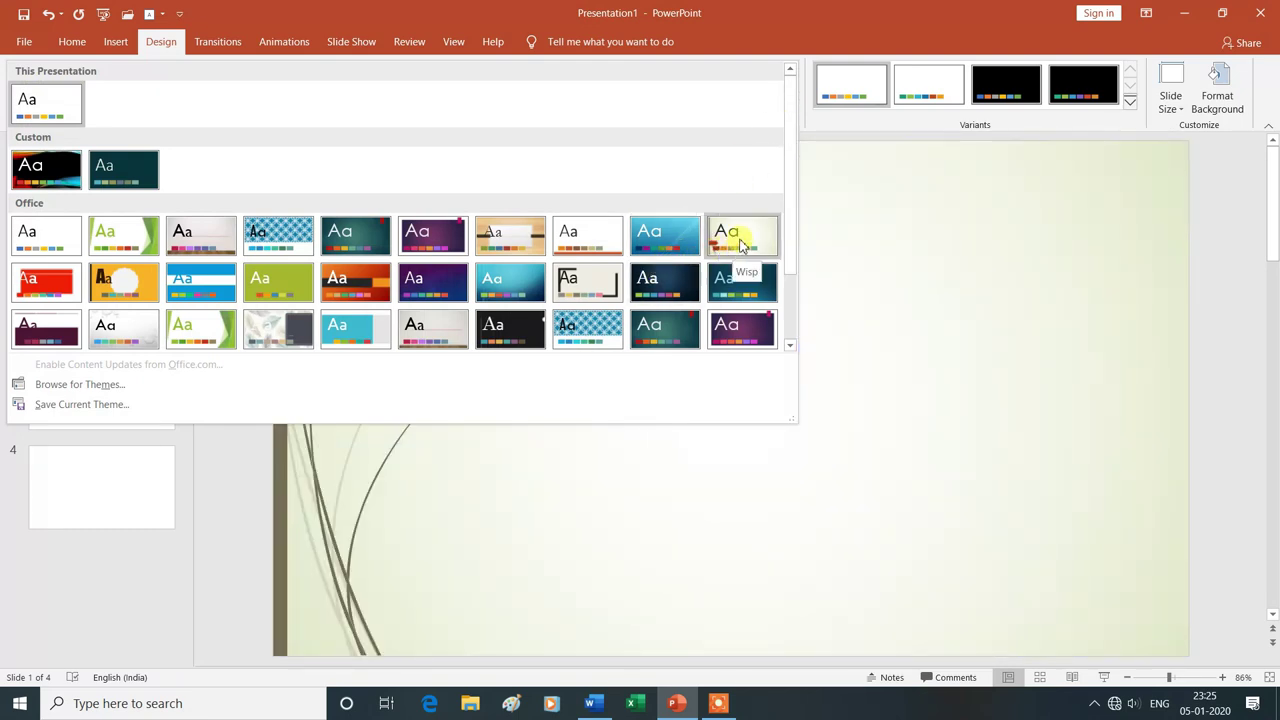
left_click(740, 244)
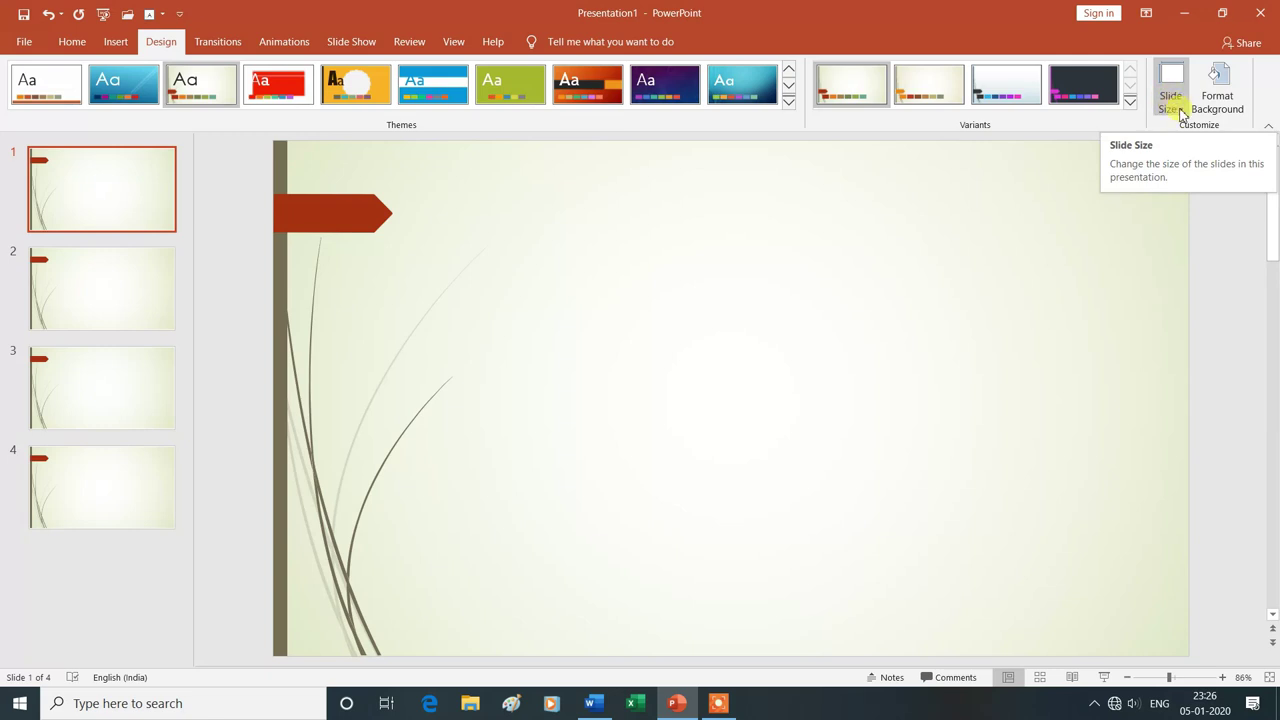
left_click(1182, 114)
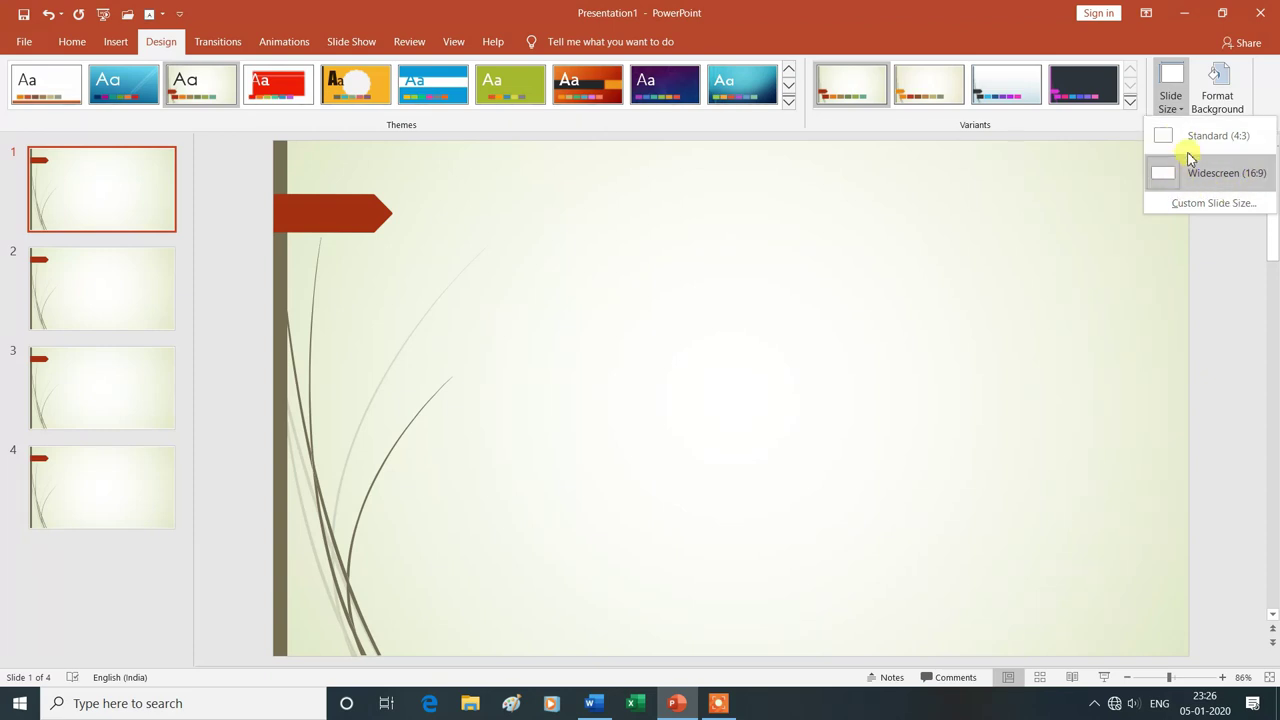
left_click(1052, 256)
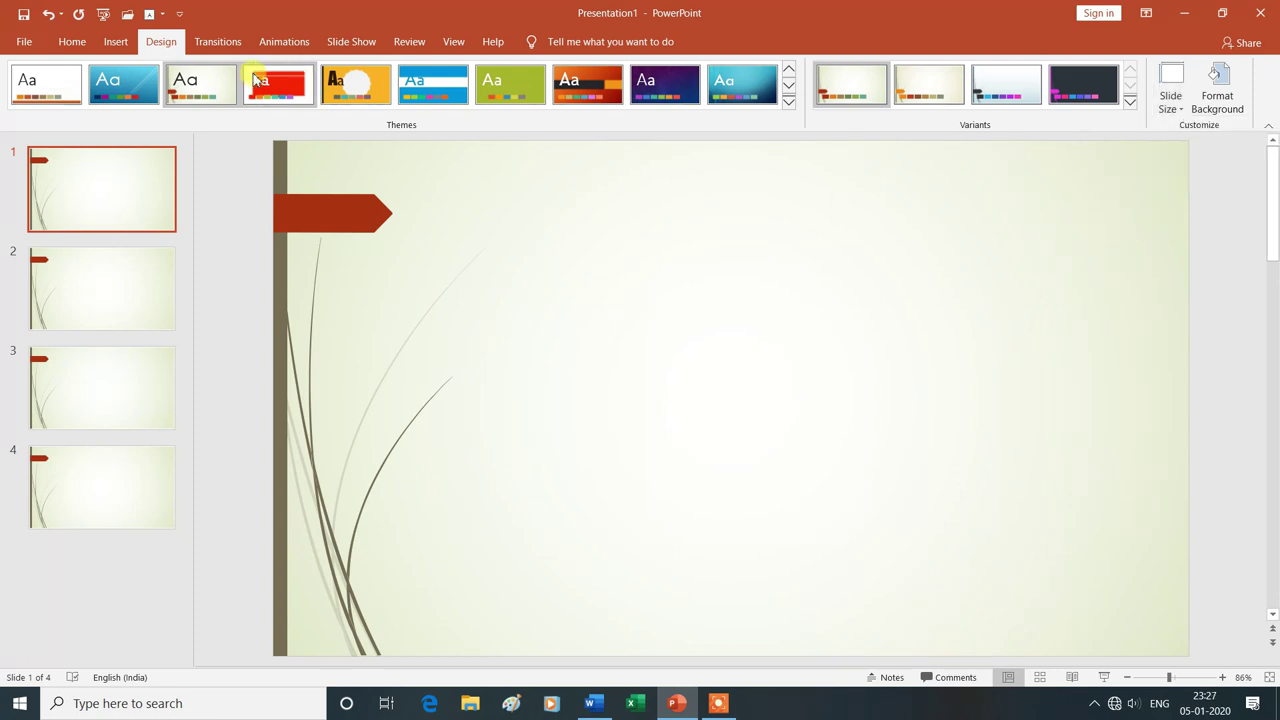
left_click(116, 43)
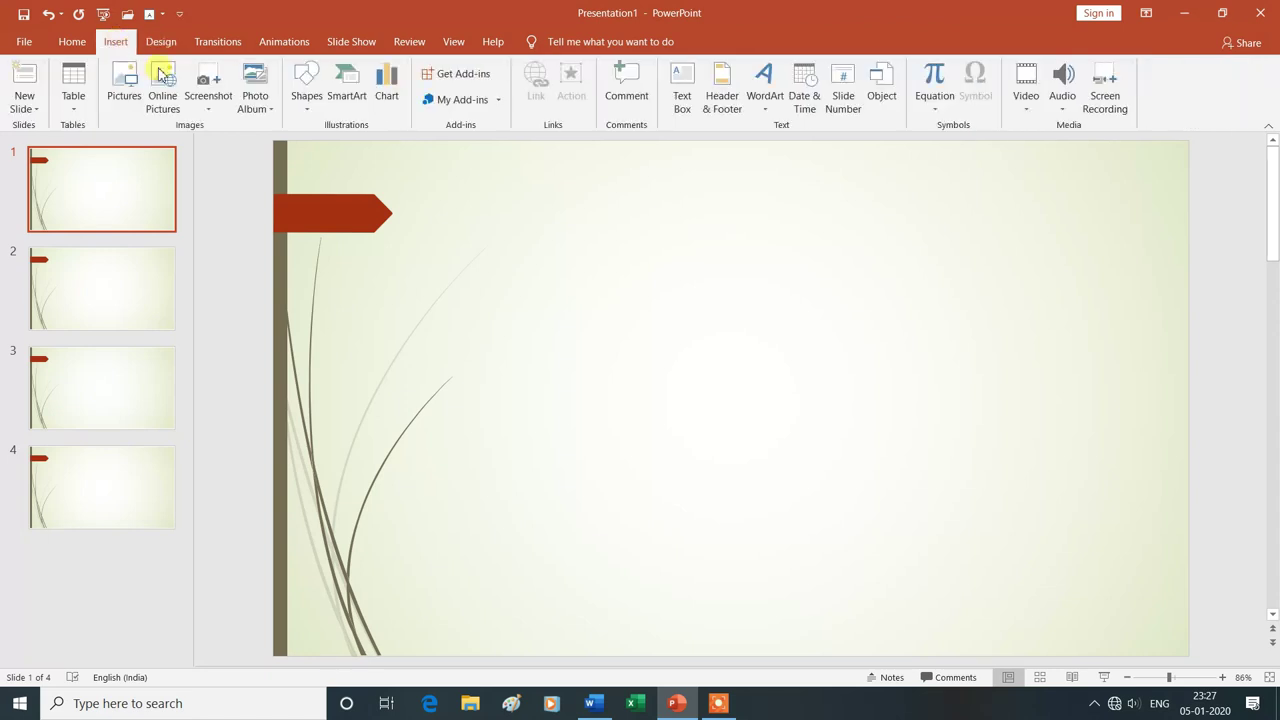
- Add a top-right text box on slide 1 reading '11', formatted bold at 24 pt
left_click(684, 87)
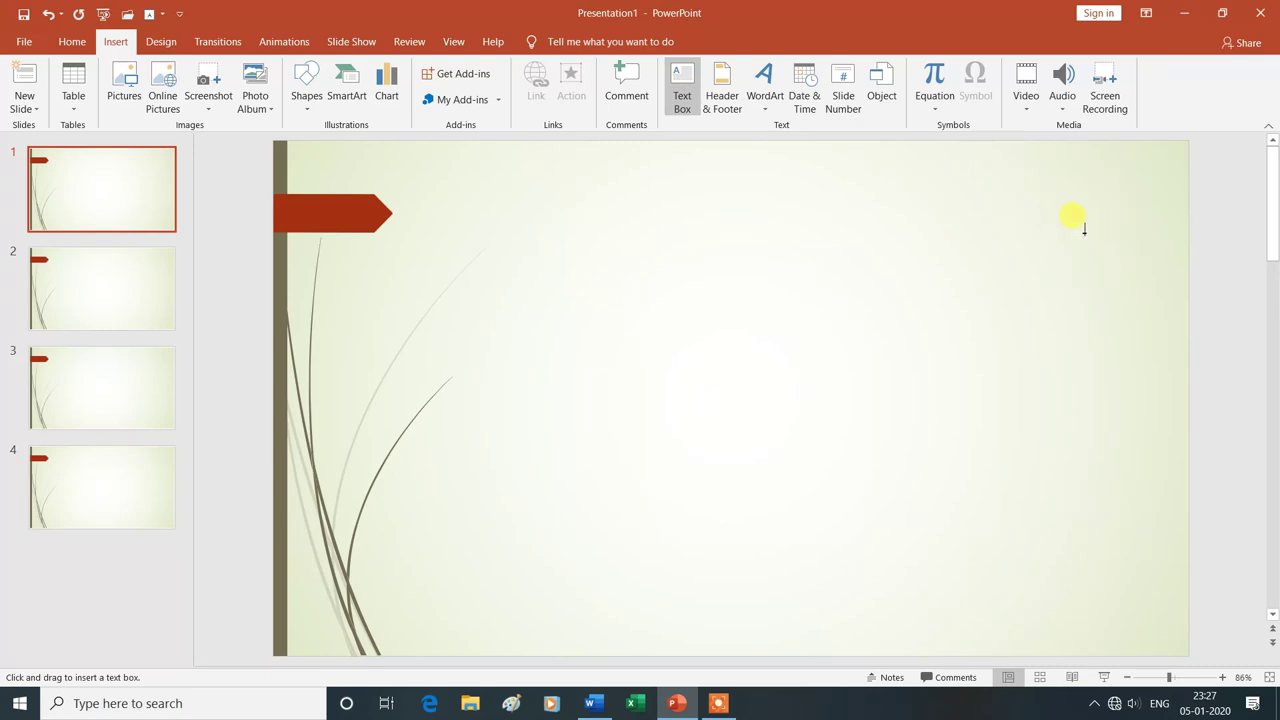
left_click_drag(1075, 226, 1132, 254)
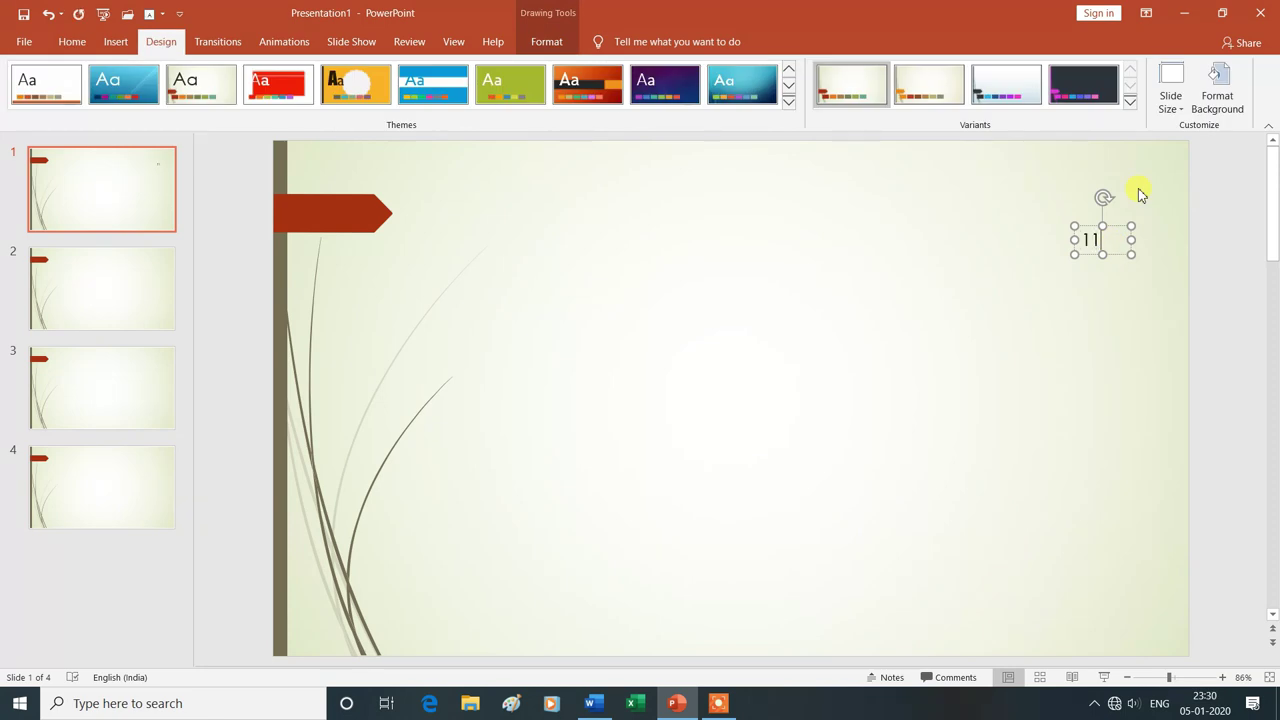
double_click(1087, 240)
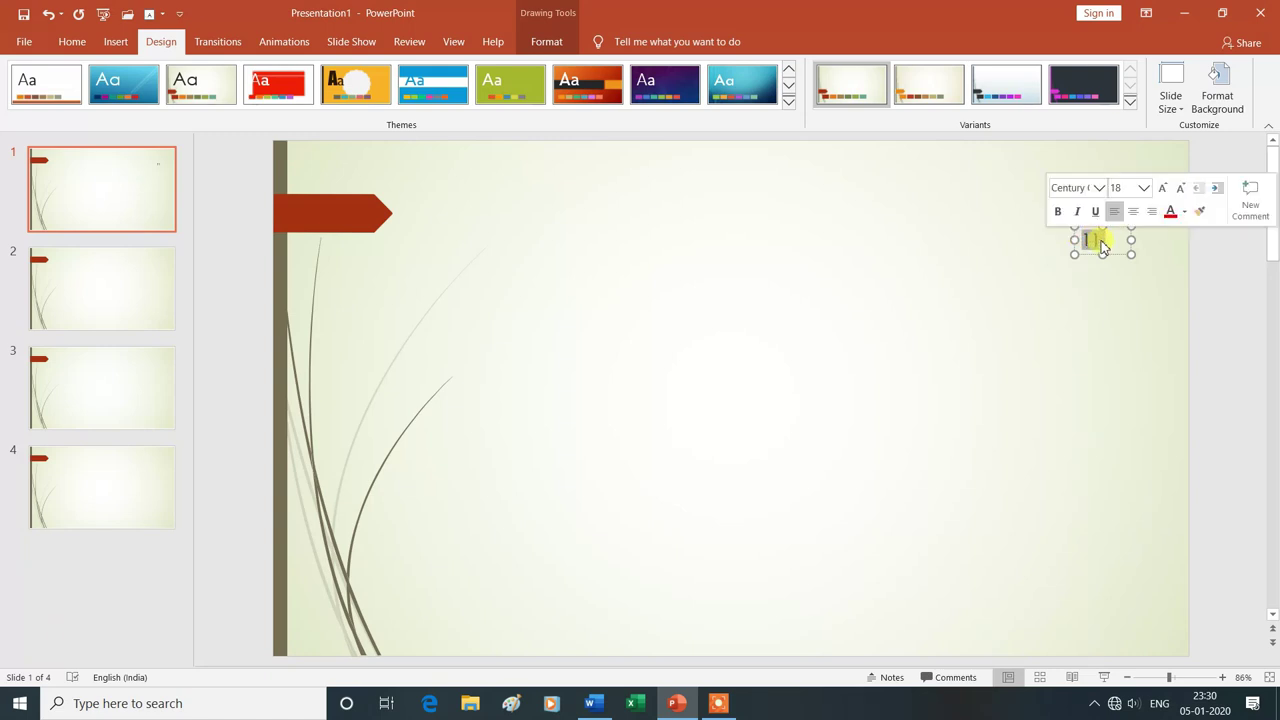
left_click(72, 41)
left_click(370, 74)
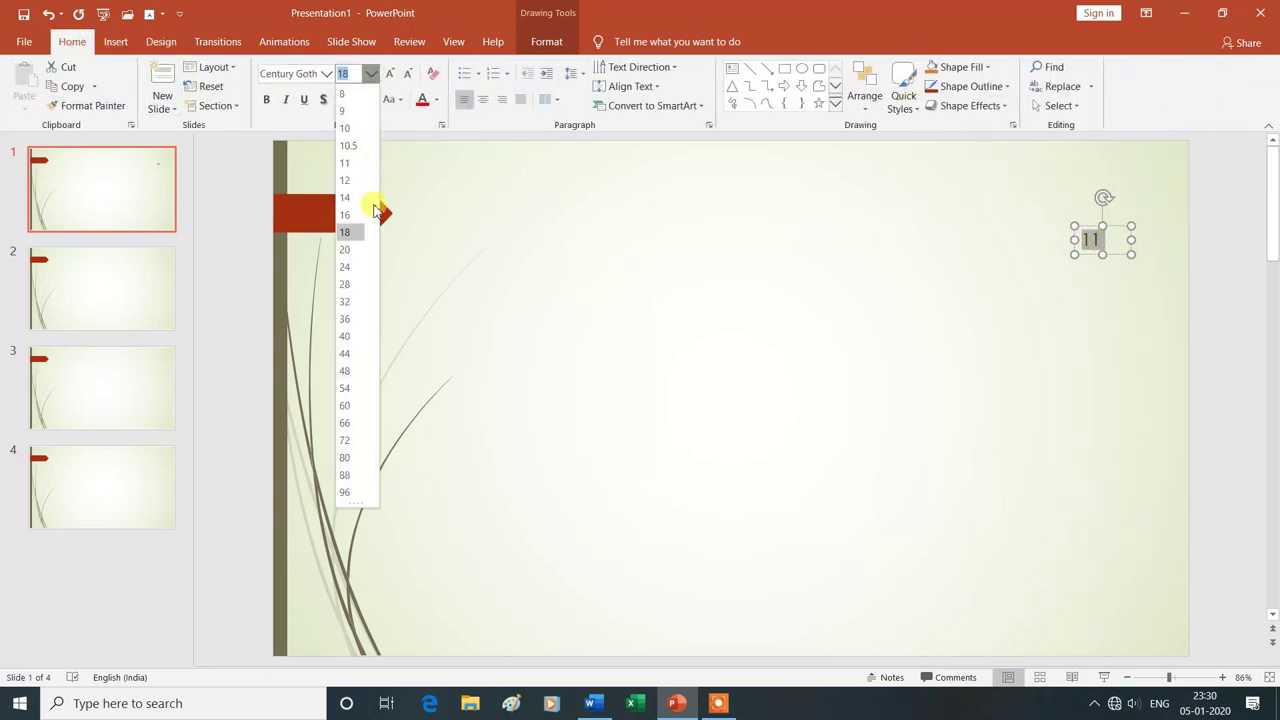
left_click(348, 275)
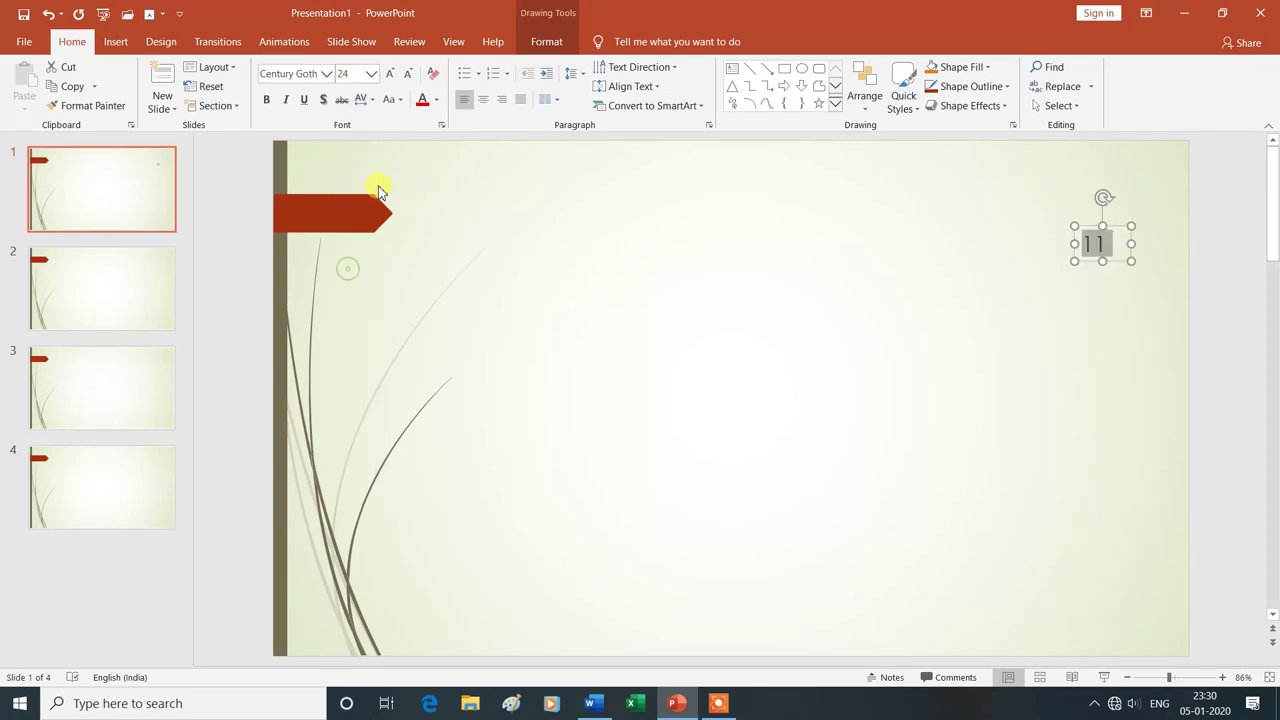
left_click(267, 101)
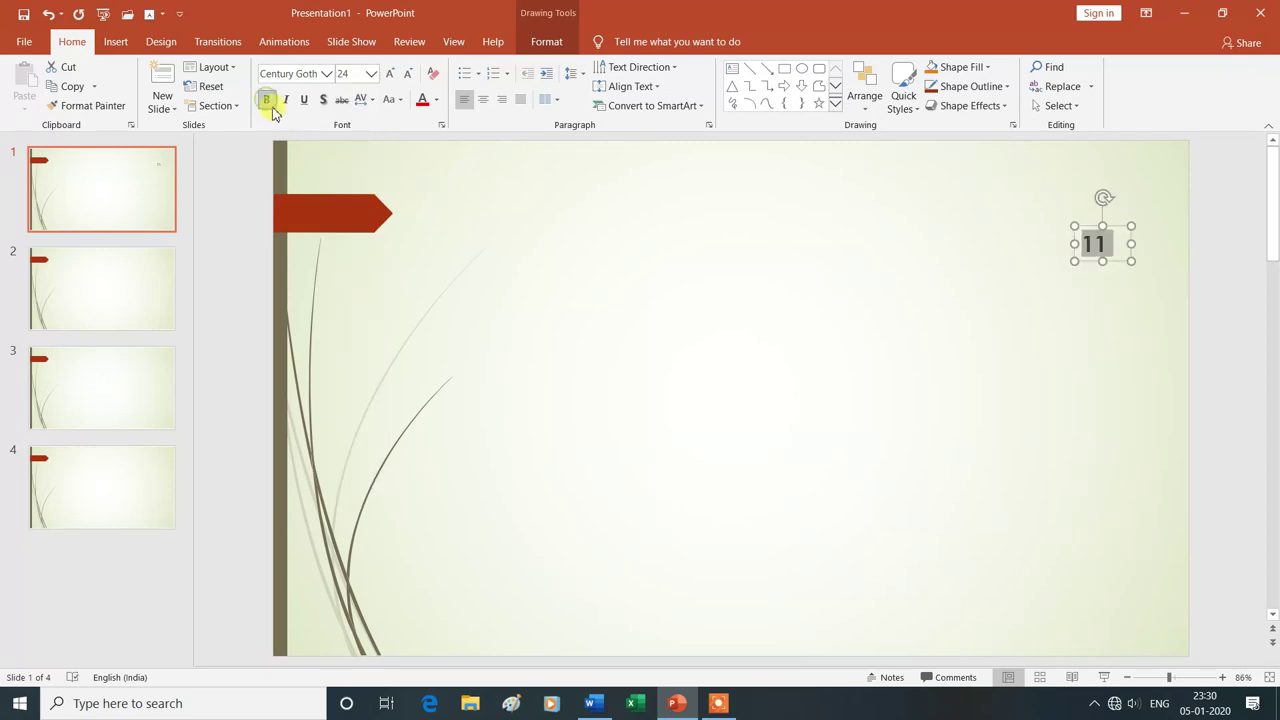
left_click(899, 331)
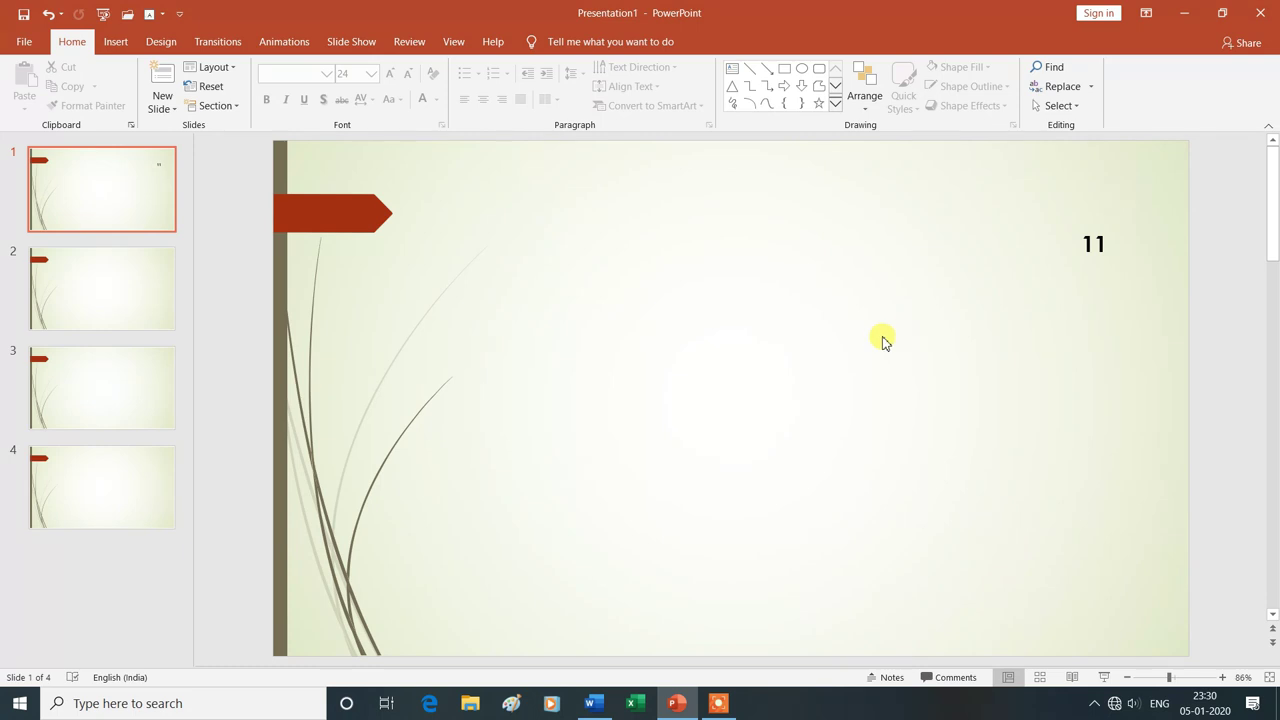
left_click(163, 42)
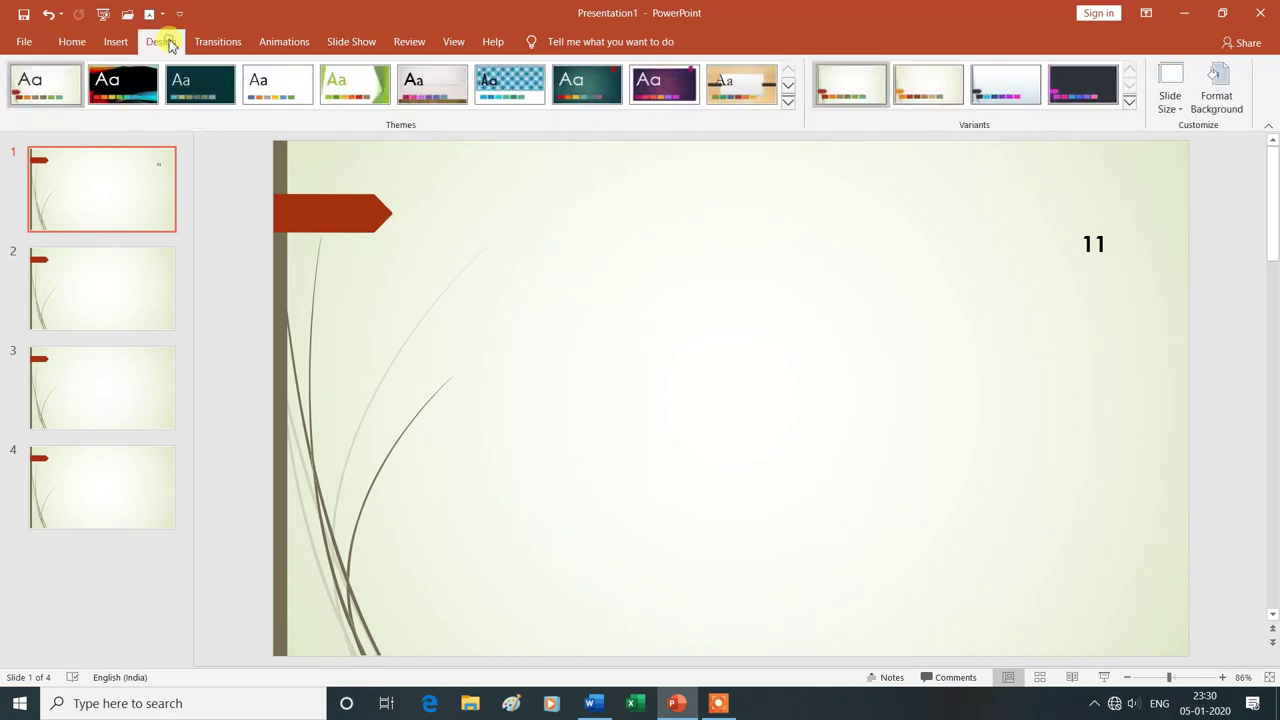
- Switch the slides to Standard (4:3) with Maximize scaling, then undo the change
left_click(1178, 118)
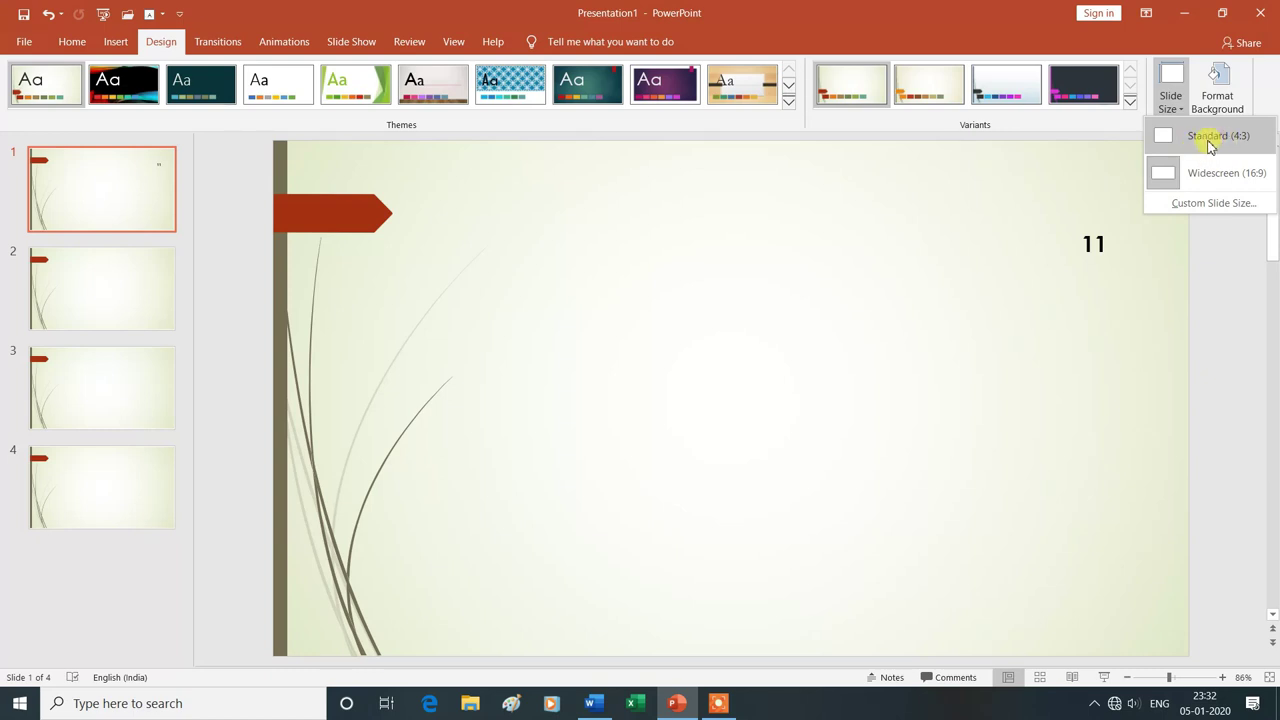
left_click(1210, 140)
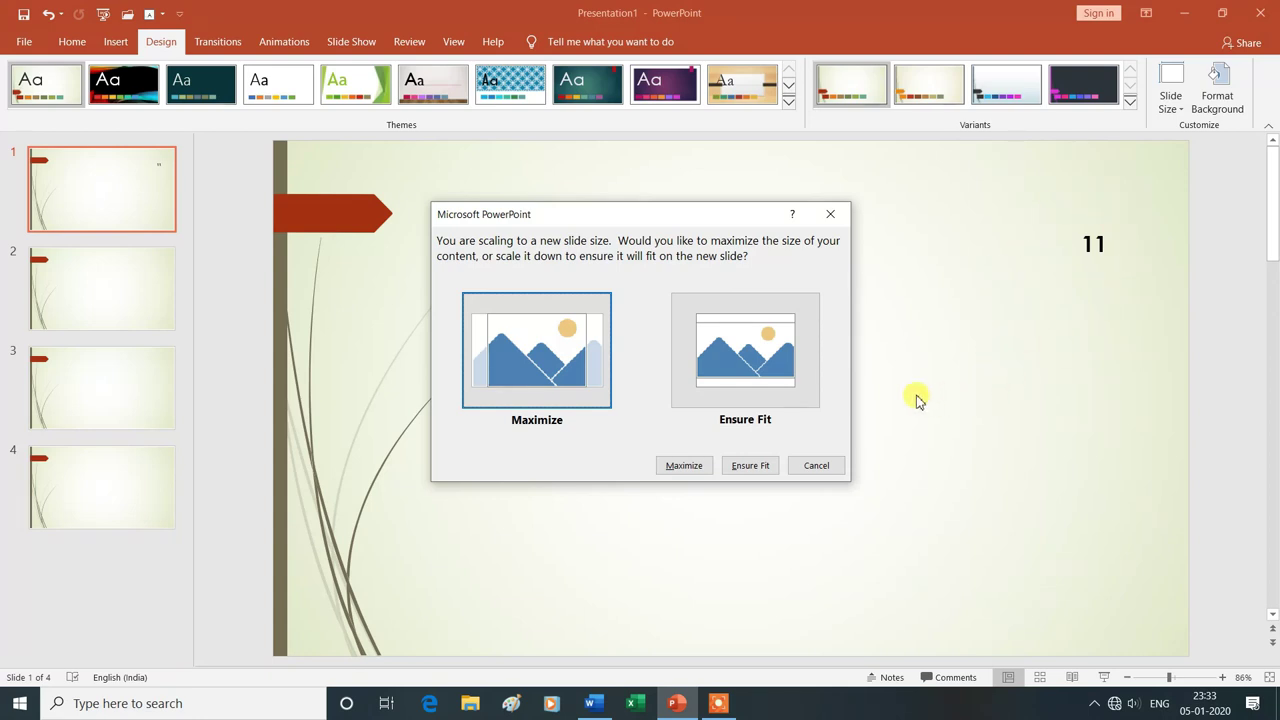
left_click(549, 390)
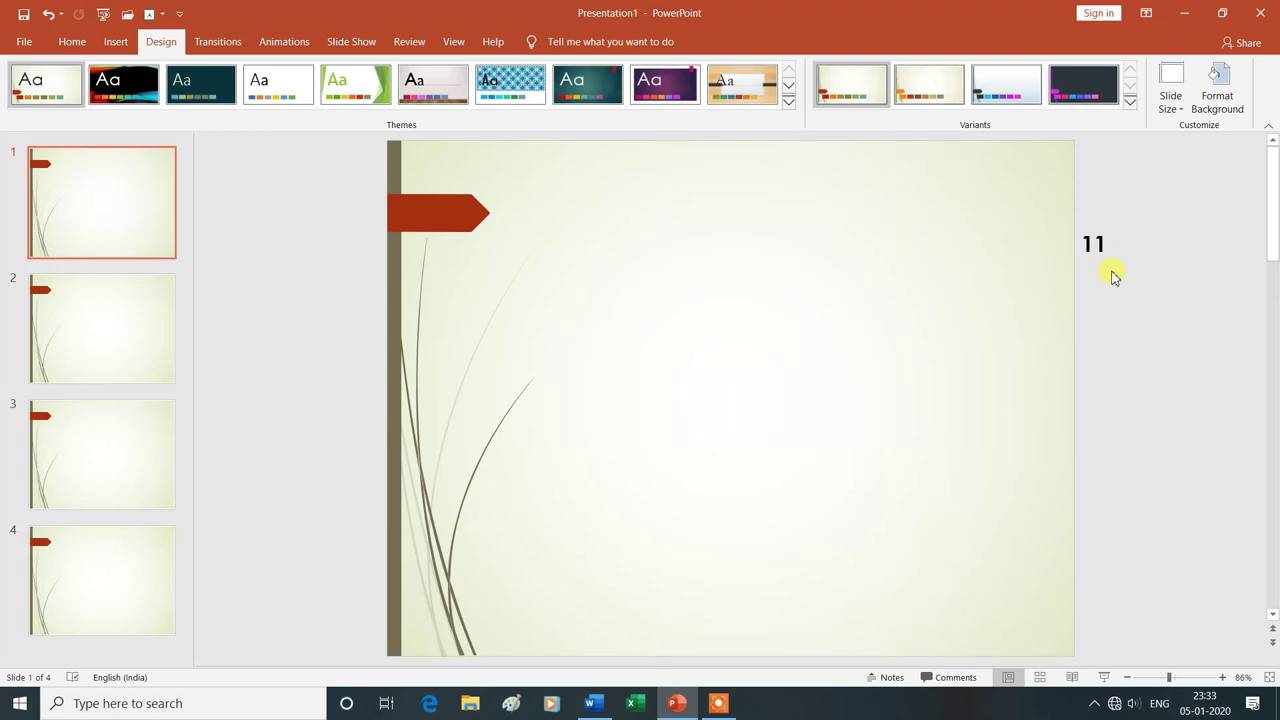
key("ctrl+z")
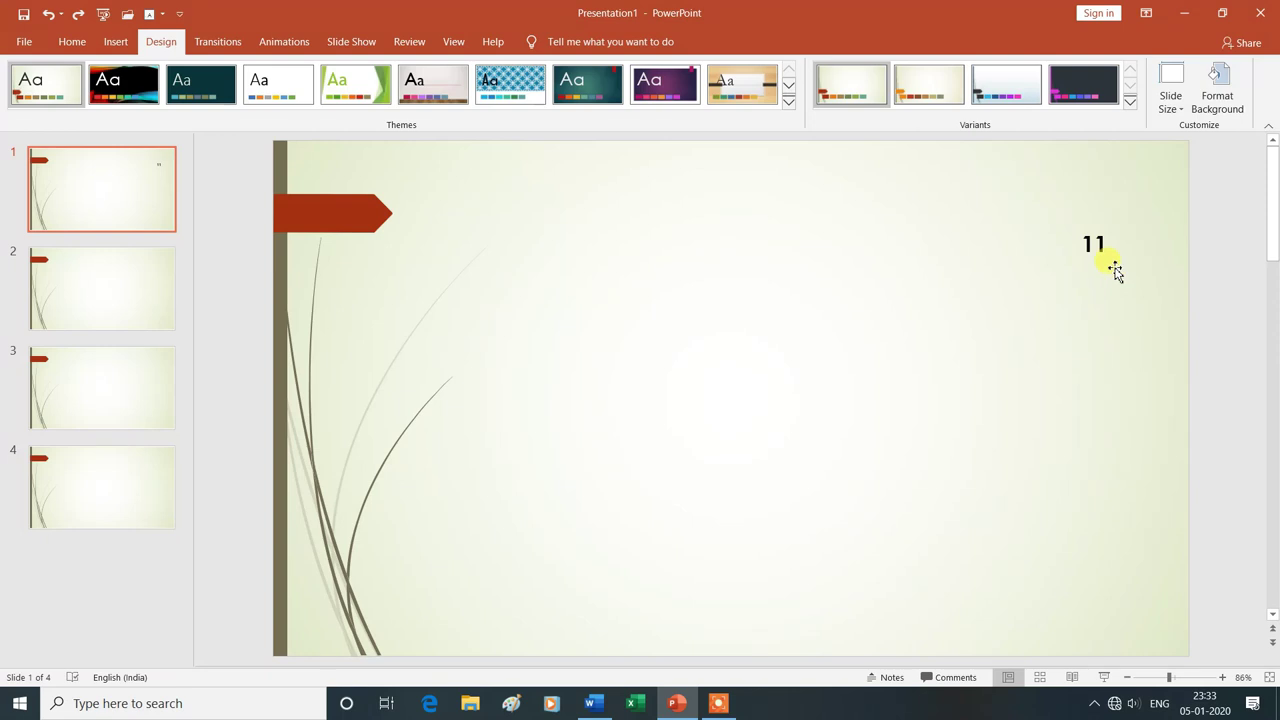
- Change the slides to Standard (4:3) size using Ensure Fit scaling
left_click(1183, 115)
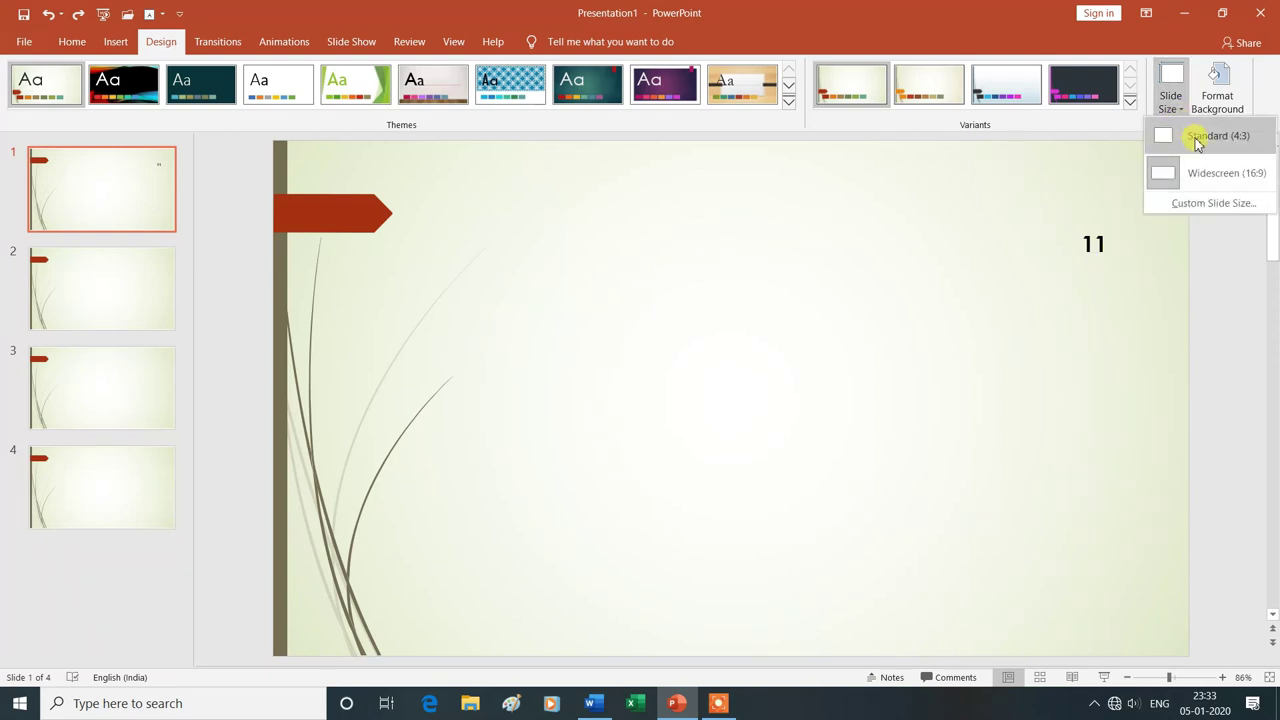
left_click(1198, 143)
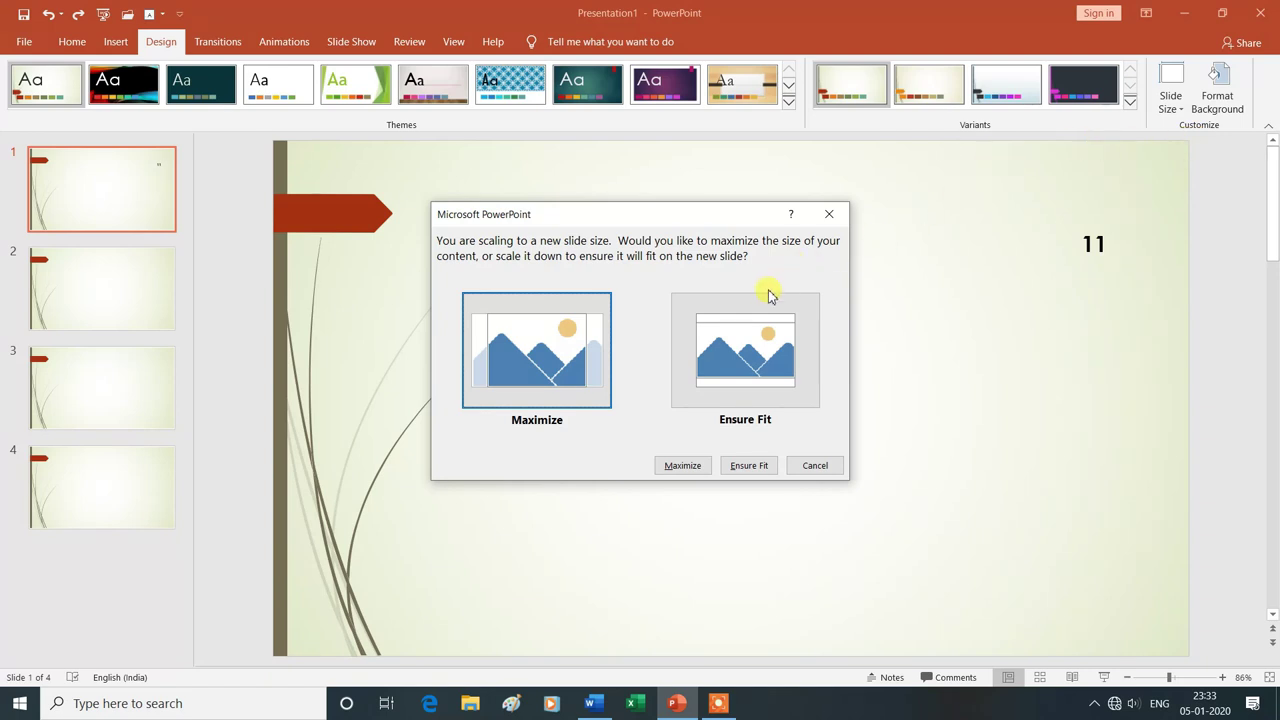
left_click(757, 371)
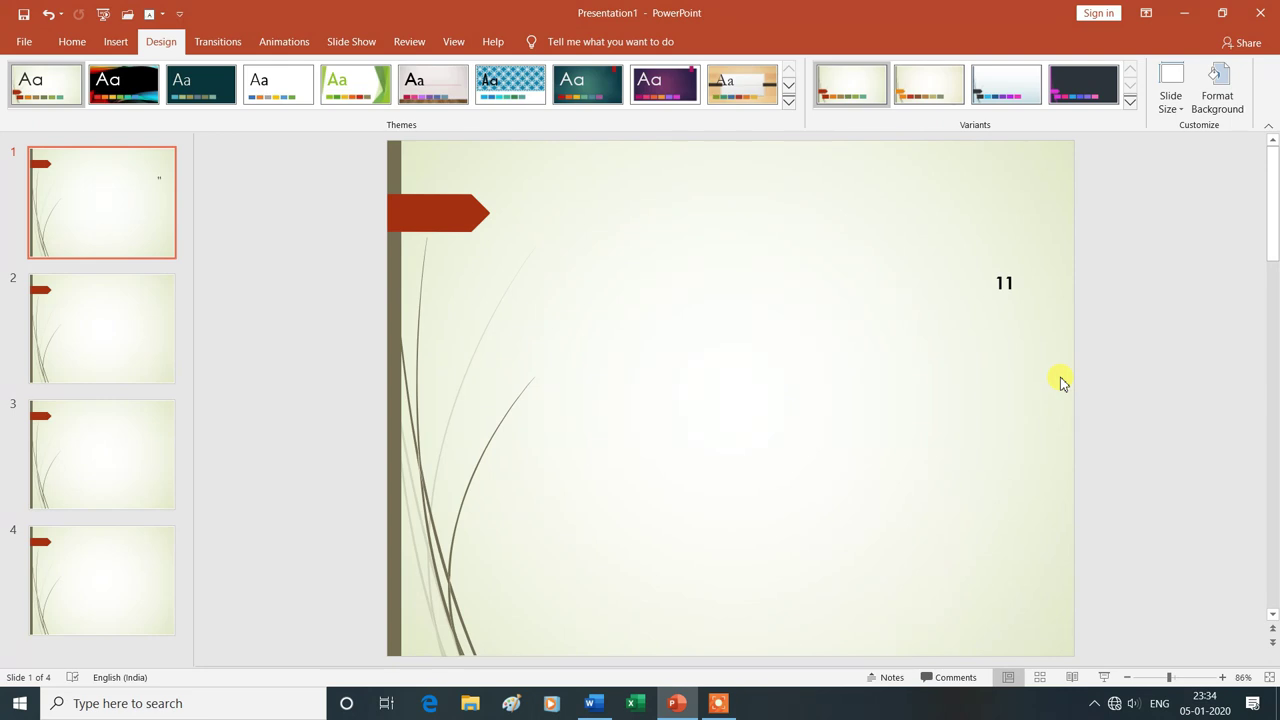
- Switch the slides back to Widescreen (16:9)
left_click(1182, 108)
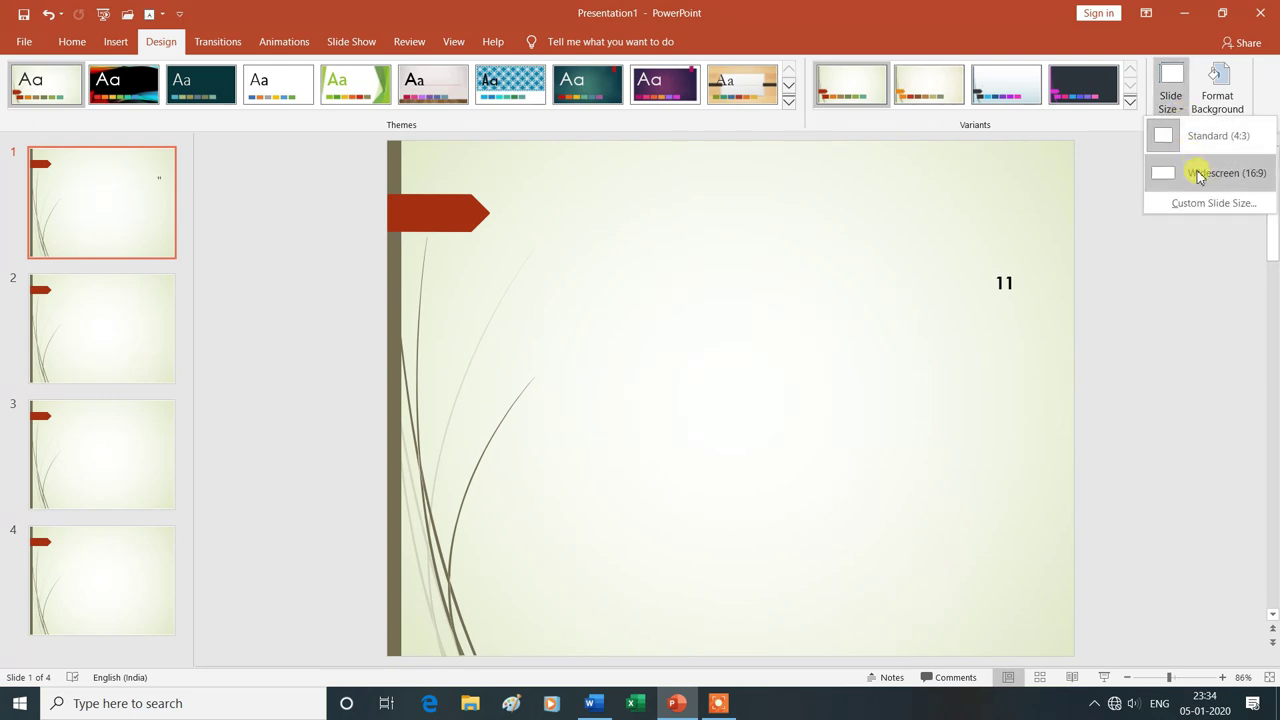
left_click(1197, 172)
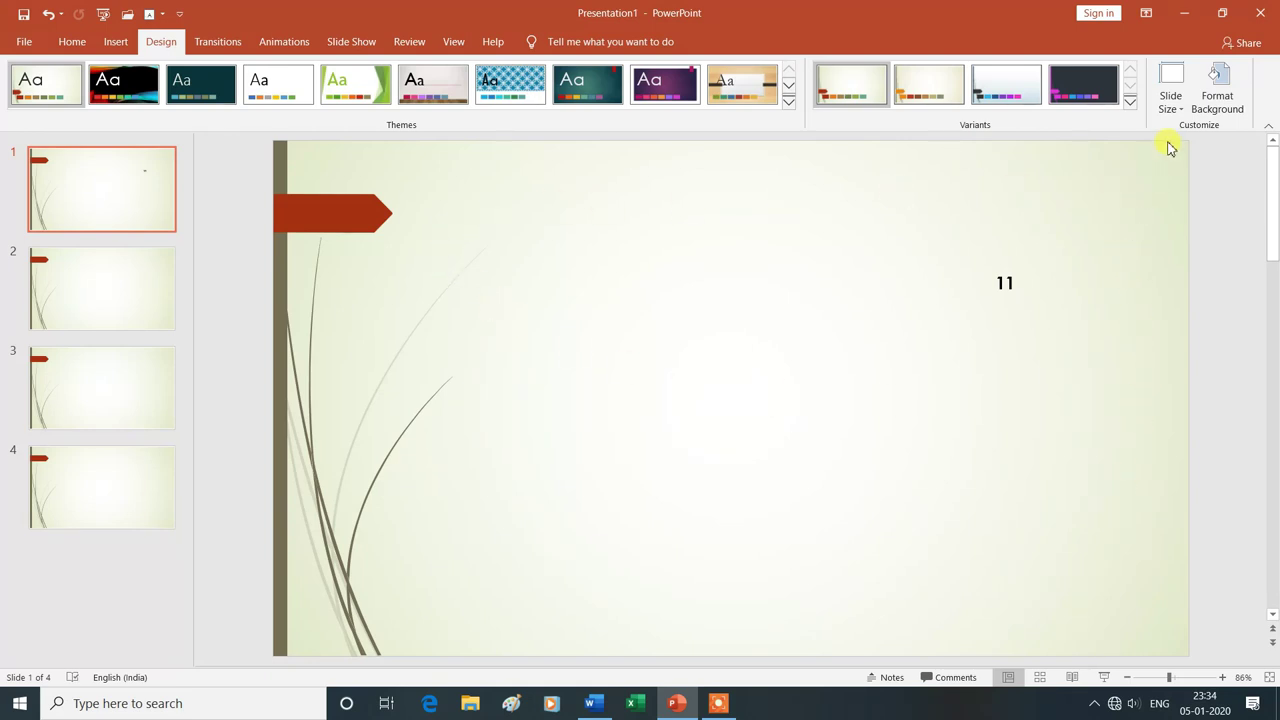
left_click(1170, 100)
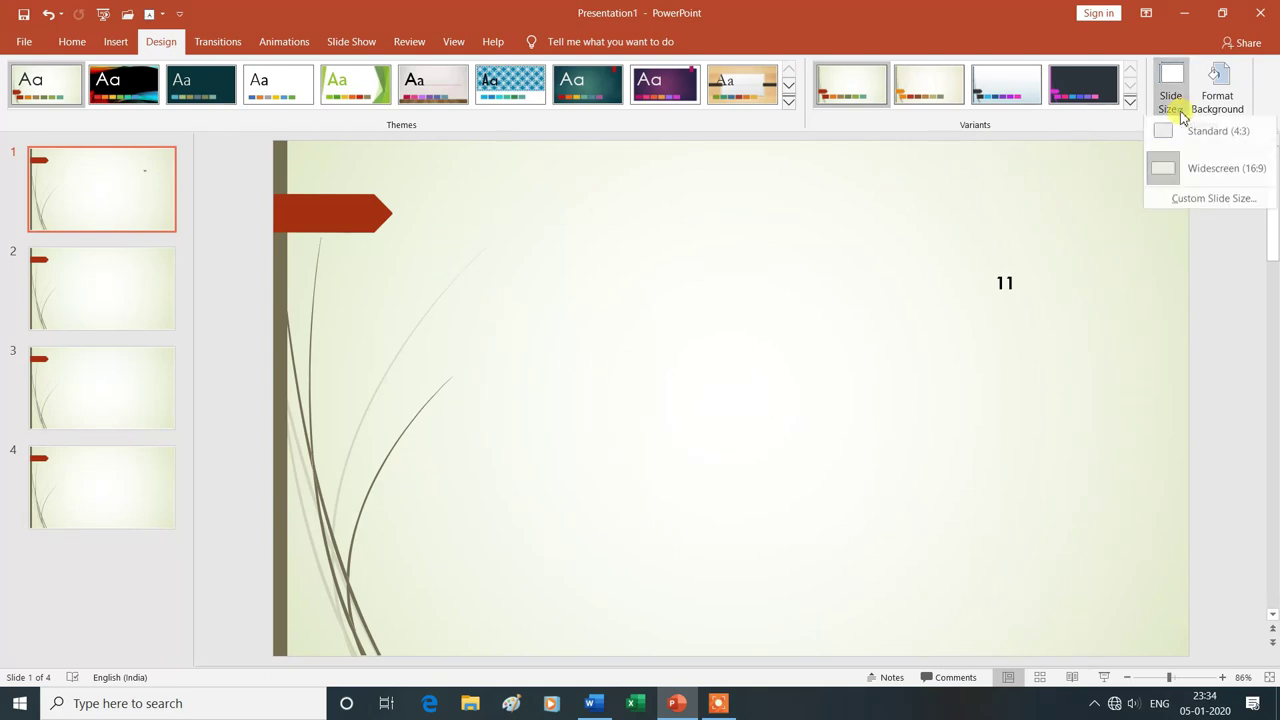
- Set the slide size to the Banner preset with content scaled by Ensure Fit
left_click(1206, 203)
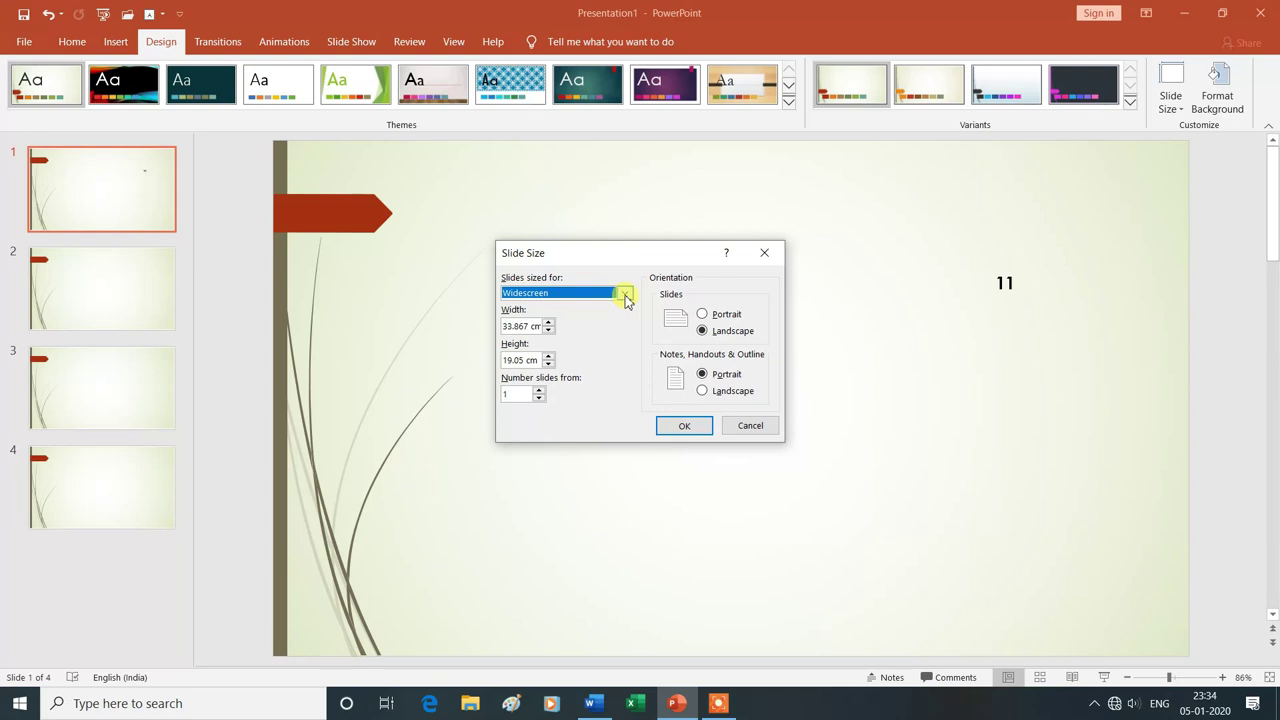
left_click(625, 295)
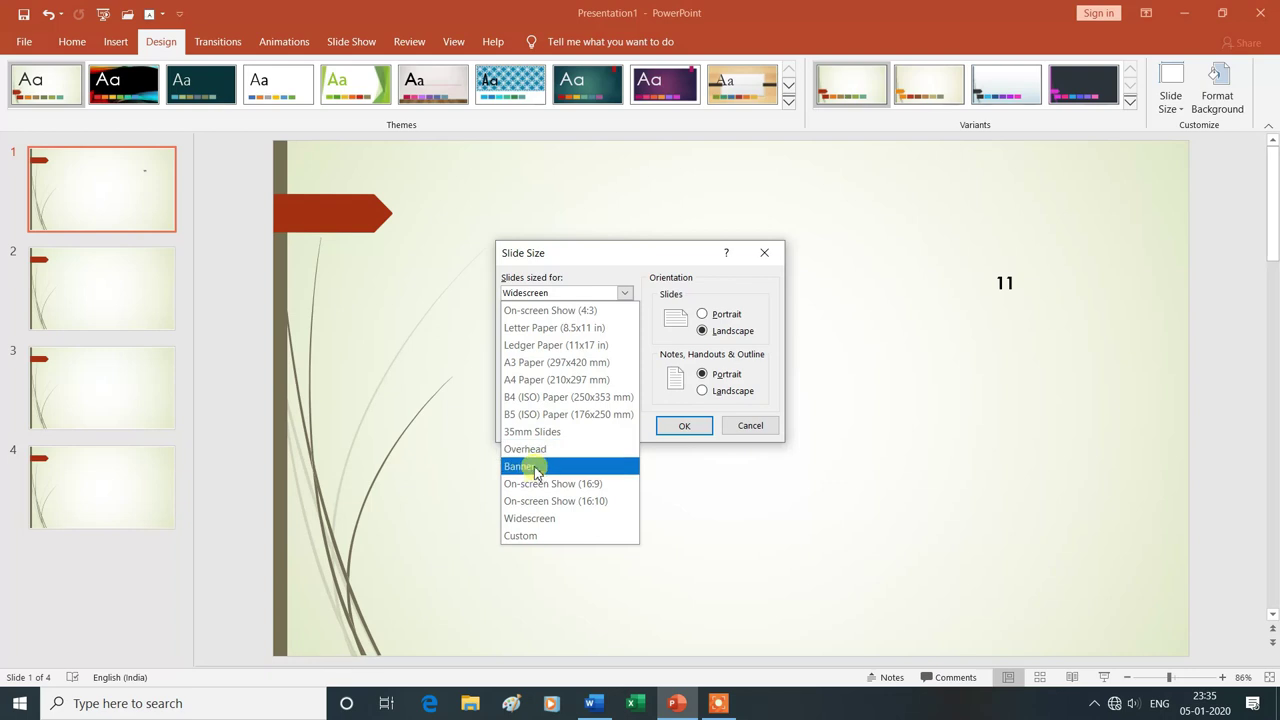
left_click(536, 468)
left_click(694, 428)
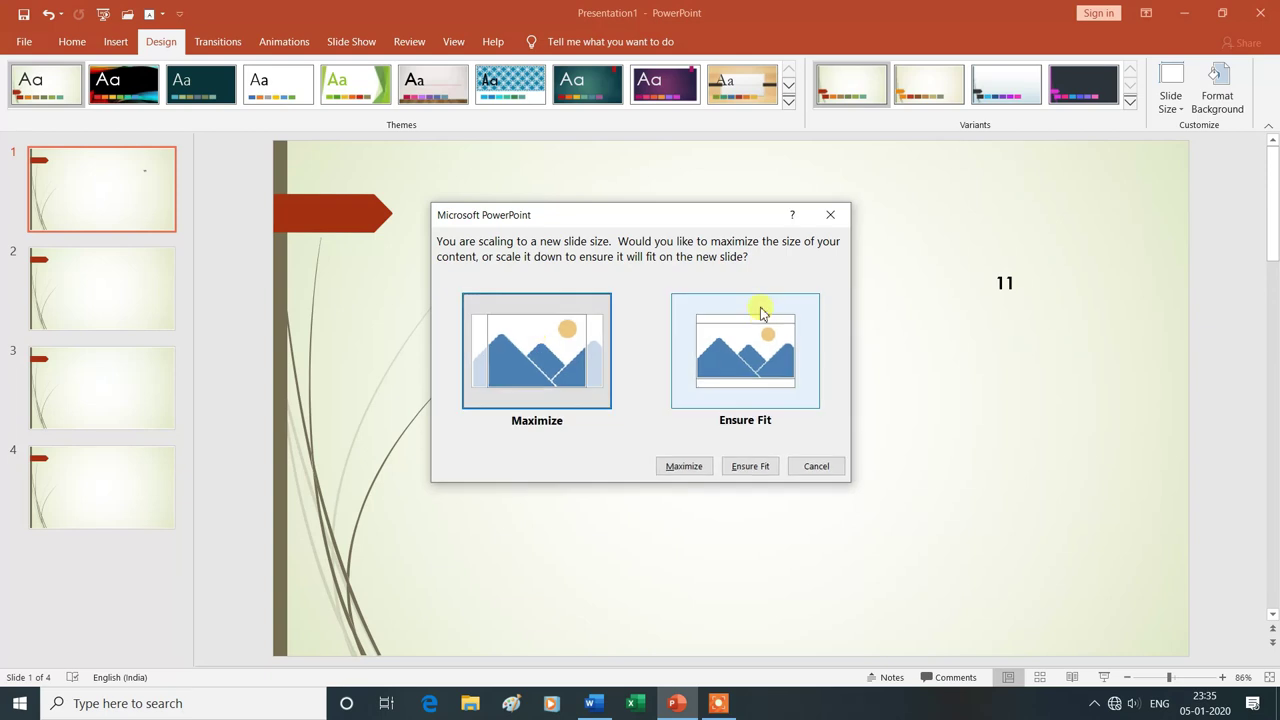
left_click(750, 365)
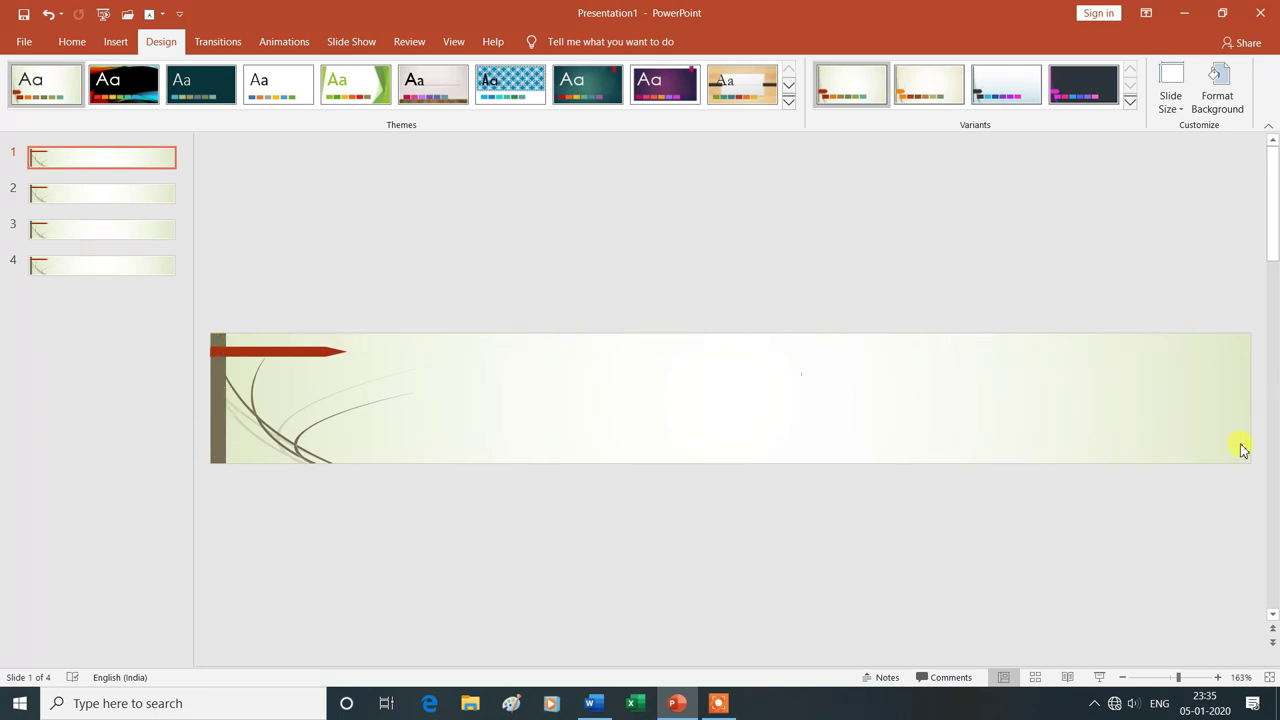
- Choose the Widescreen preset (33.867 × 19.05 cm) in Custom Slide Size, scaling content to fit
left_click(1181, 115)
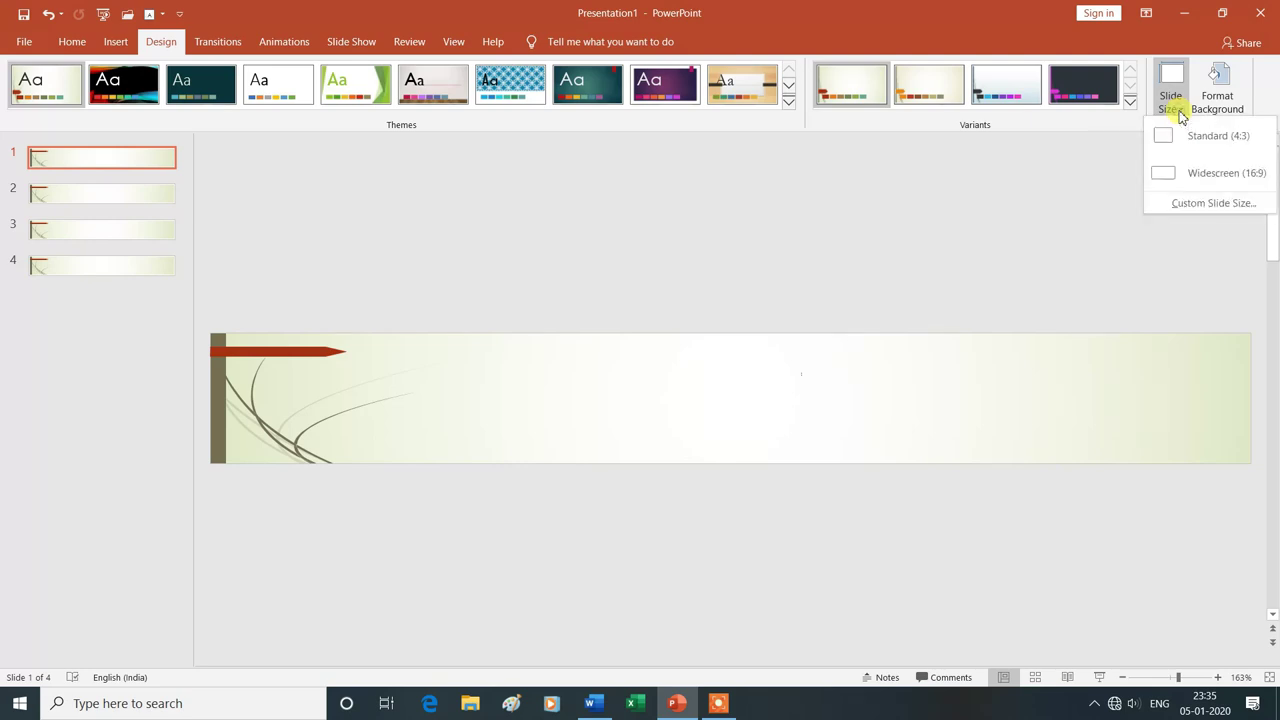
left_click(1198, 206)
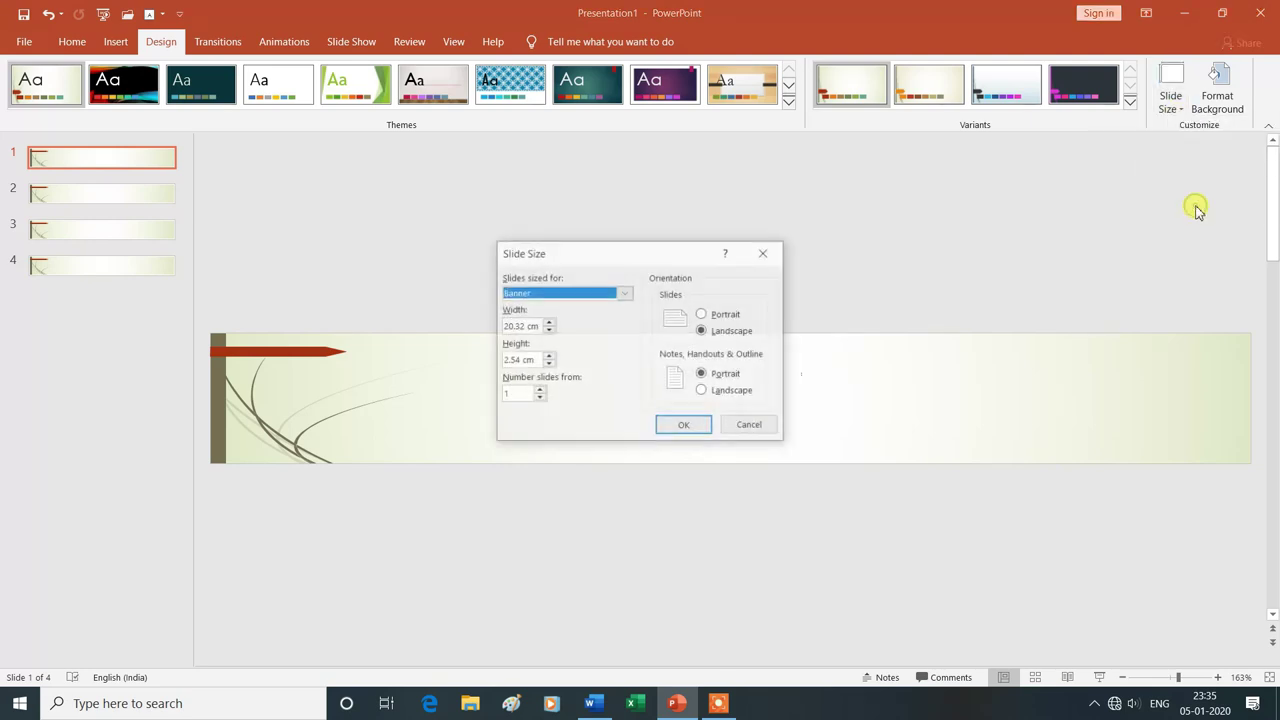
left_click(625, 295)
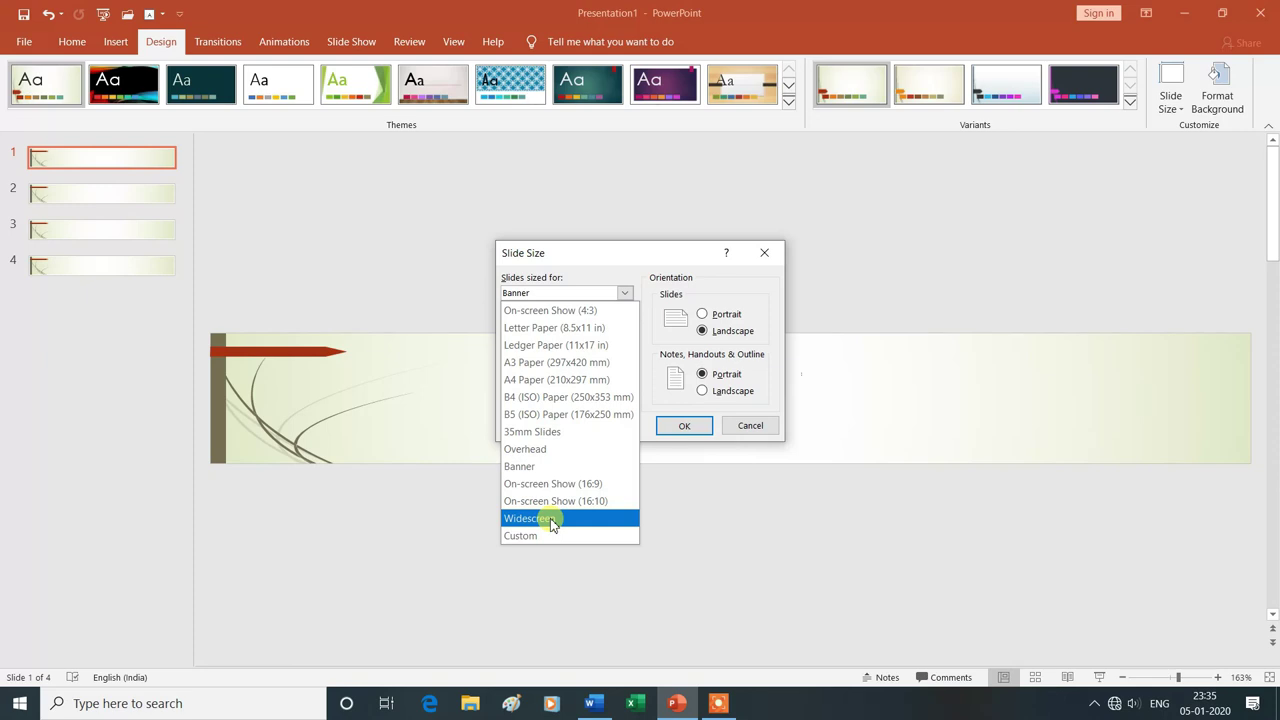
left_click(551, 521)
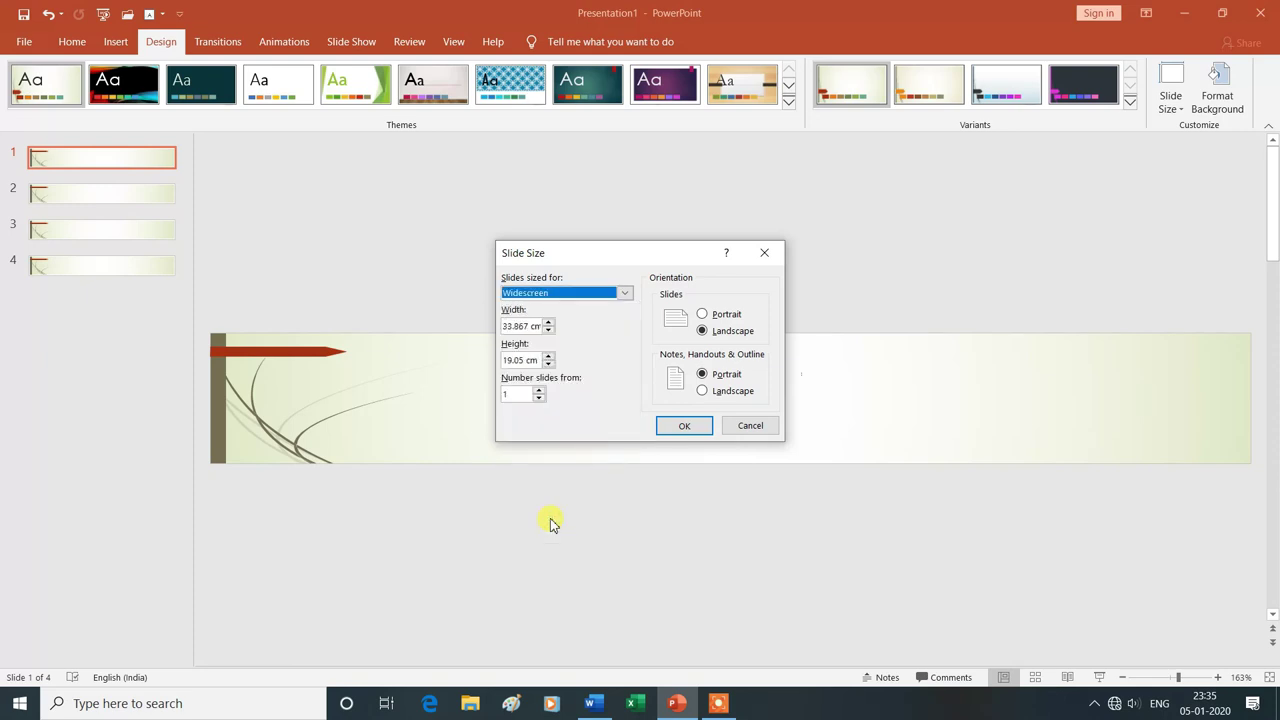
left_click(686, 427)
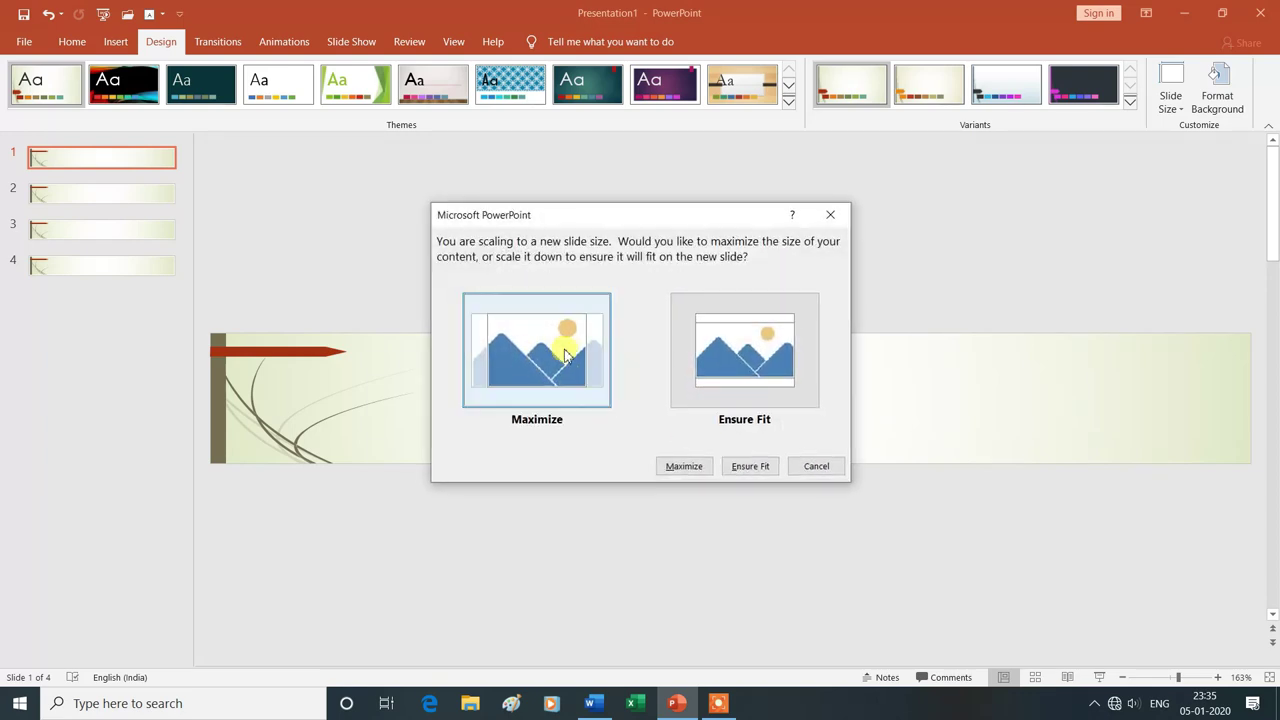
left_click(770, 380)
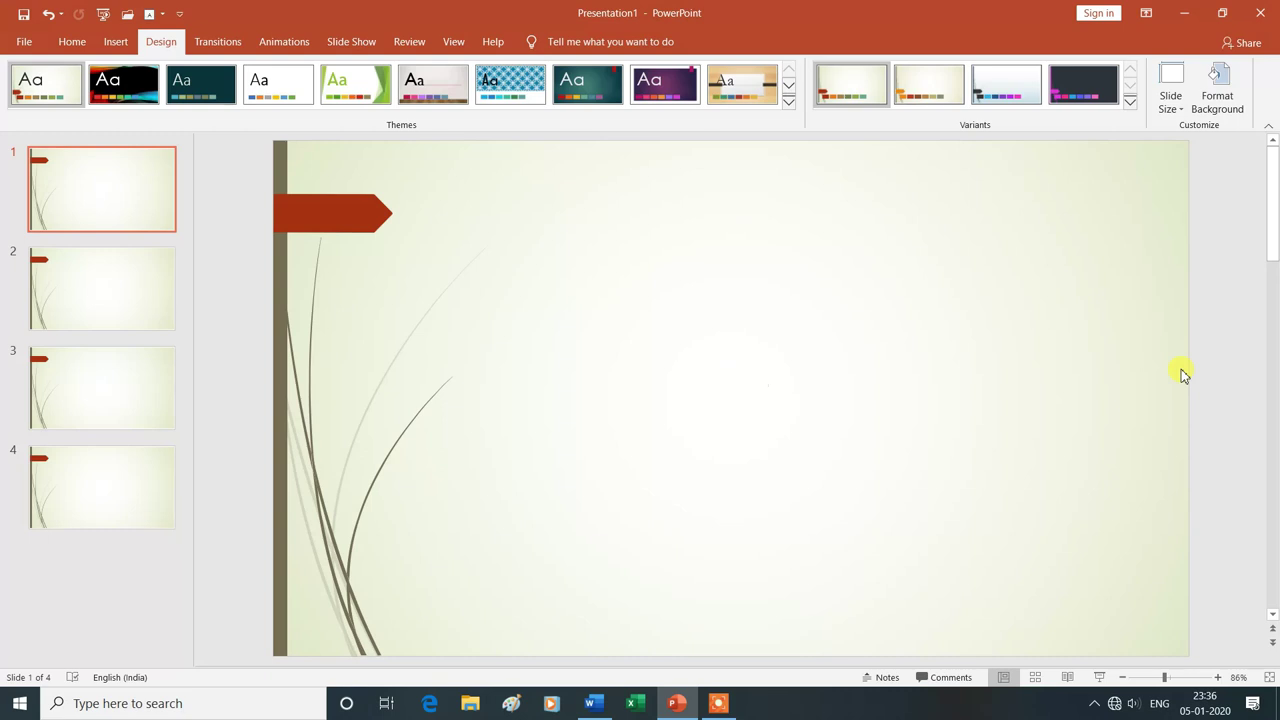
left_click(1183, 115)
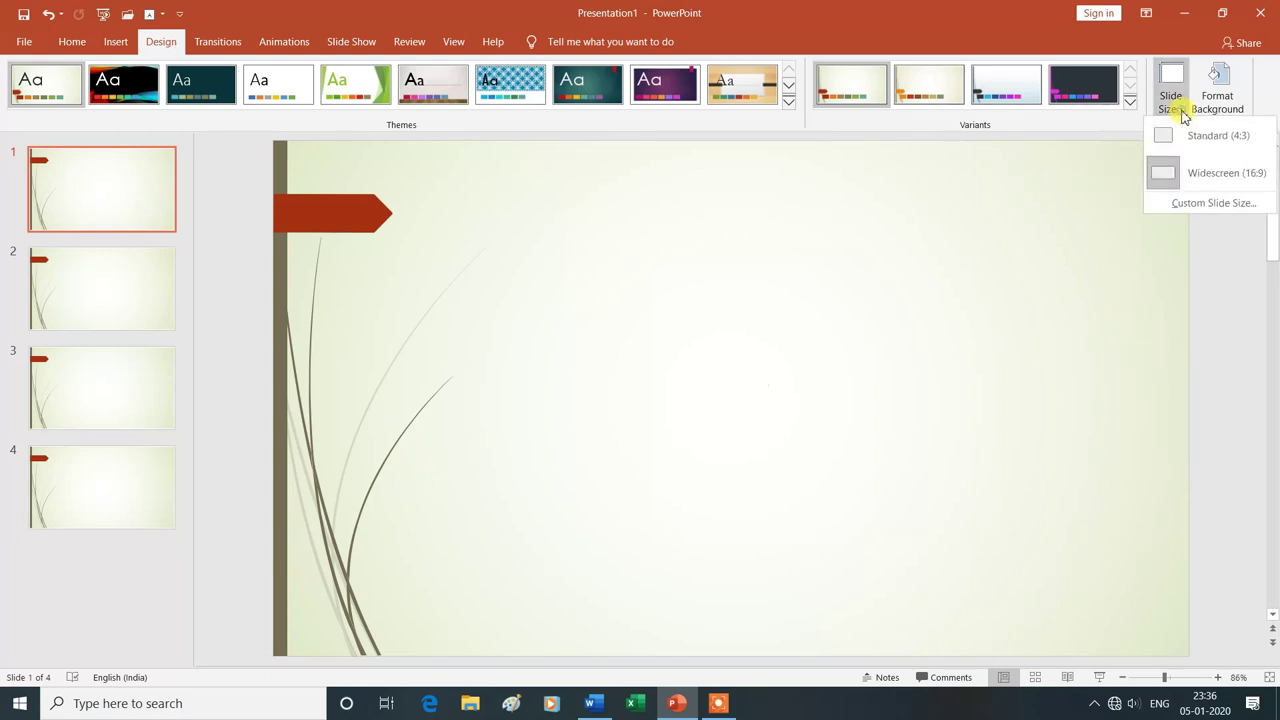
left_click(1200, 205)
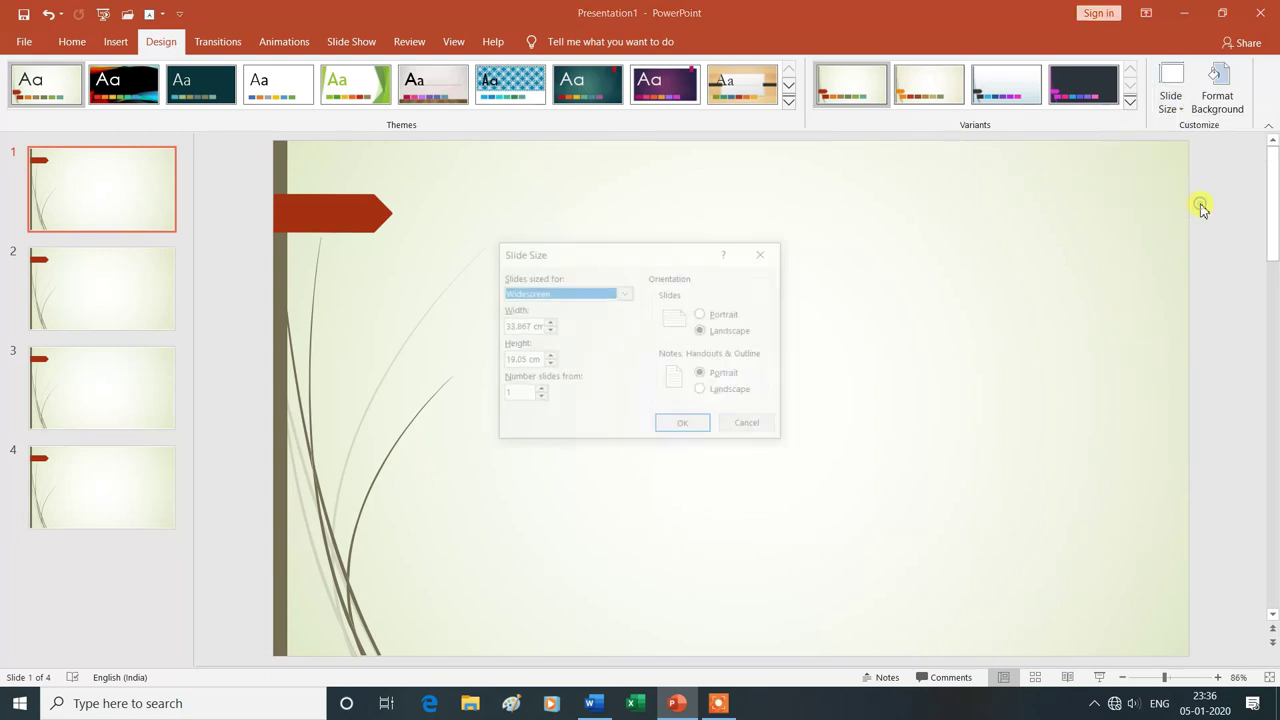
left_click(625, 293)
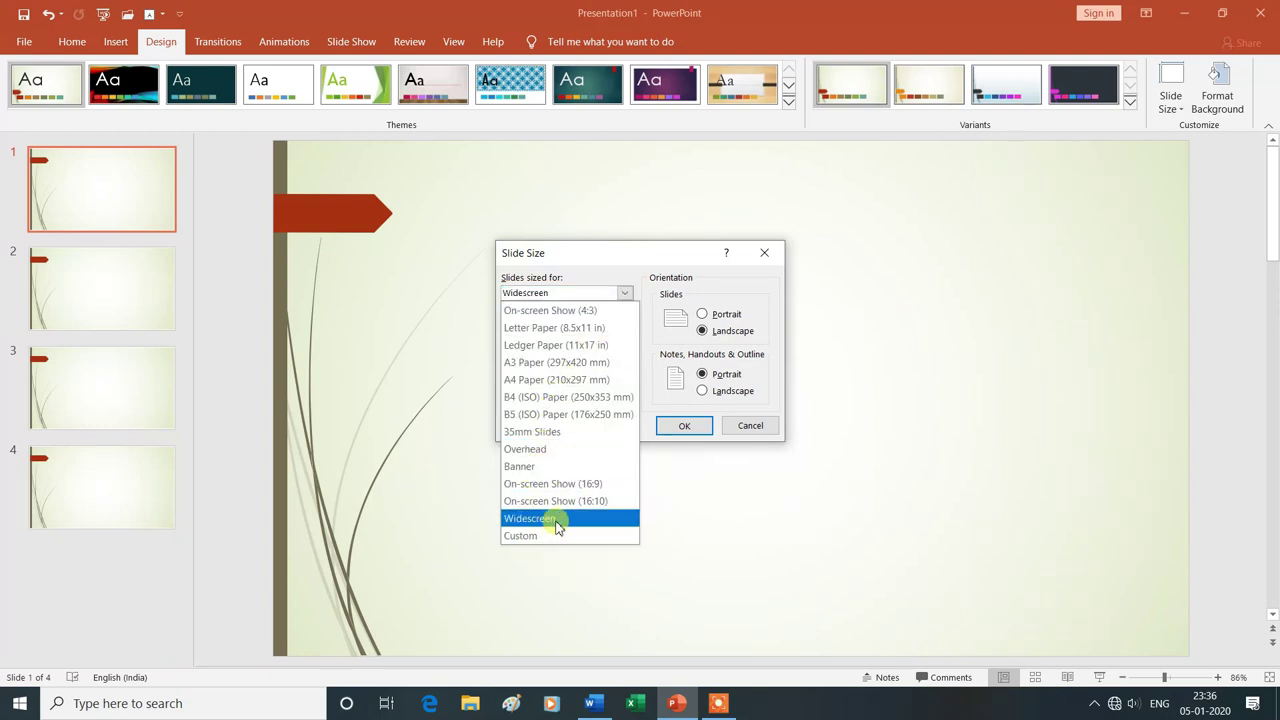
left_click(566, 313)
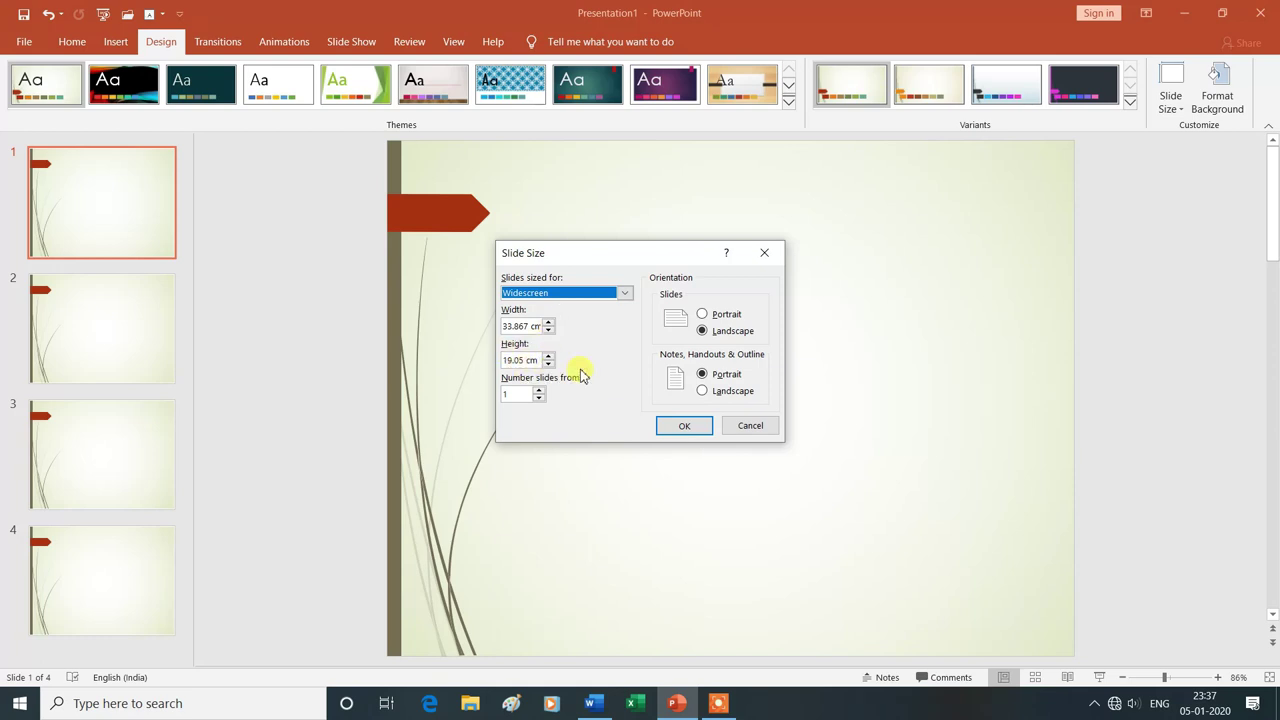
left_click(685, 427)
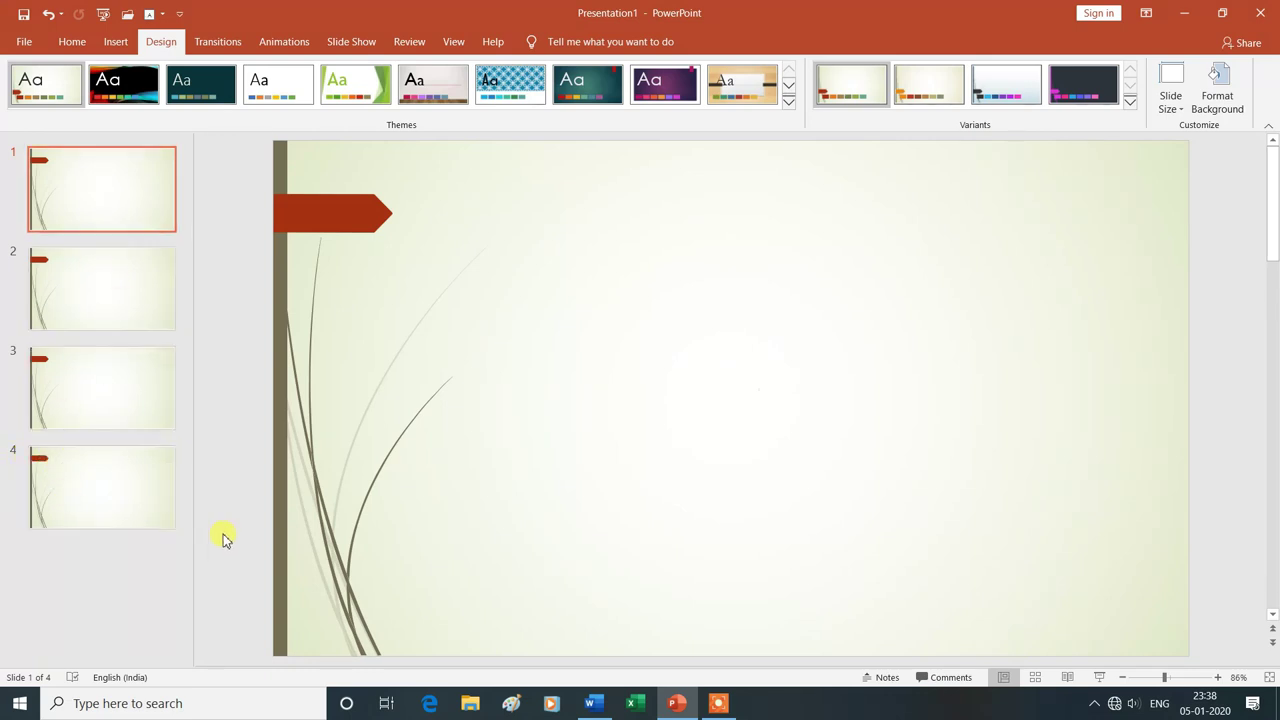
- Set 'Number slides from' to 5 in the Slide Size dialog, numbering slides 5 to 8
left_click(1182, 116)
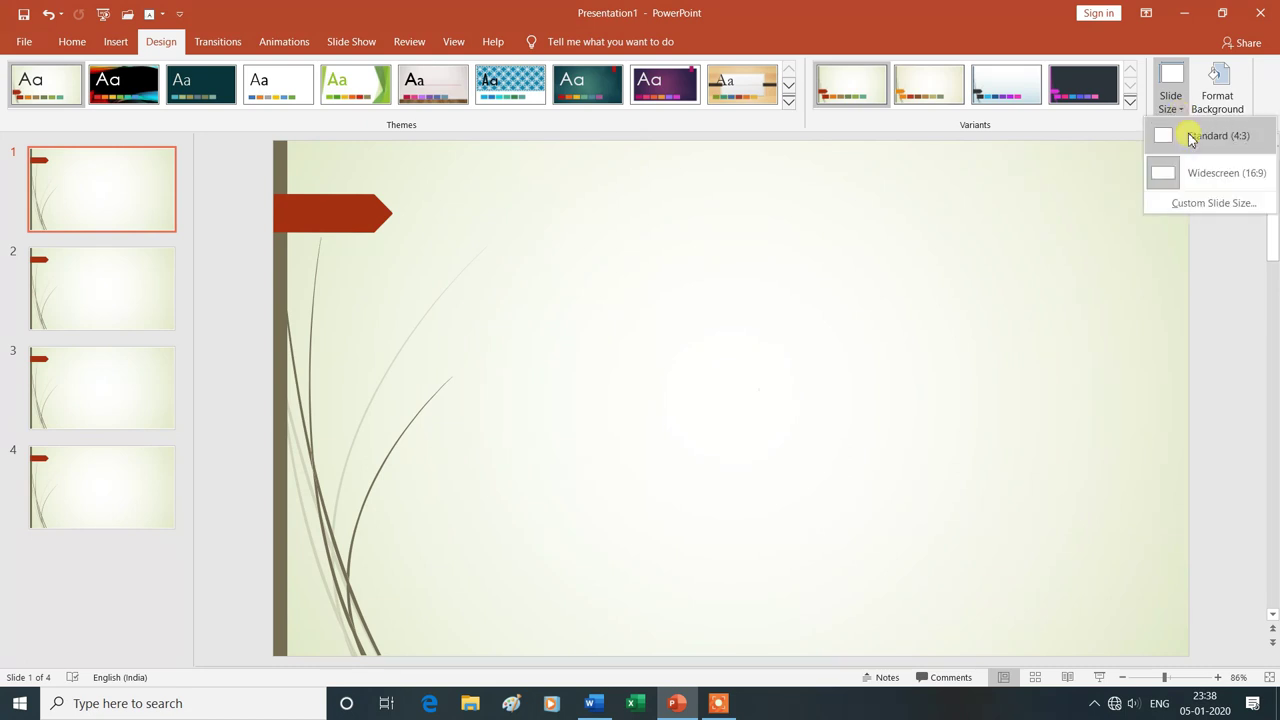
left_click(1210, 204)
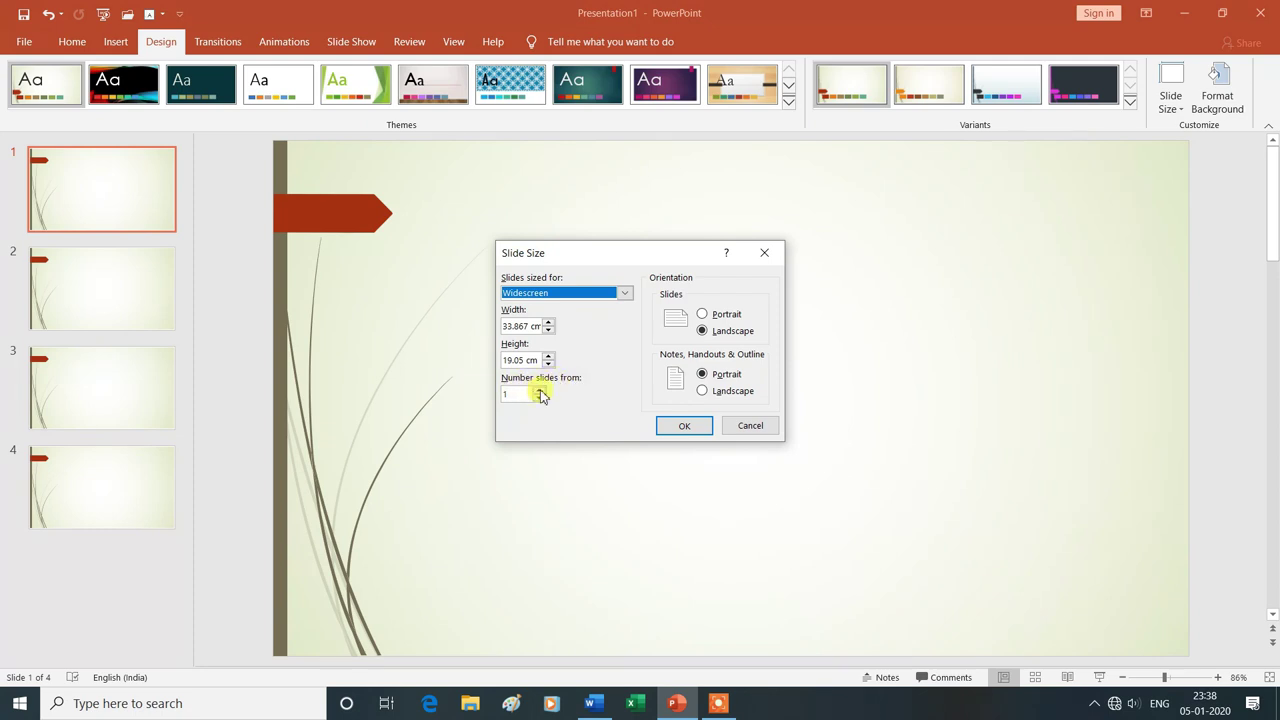
left_click(540, 390)
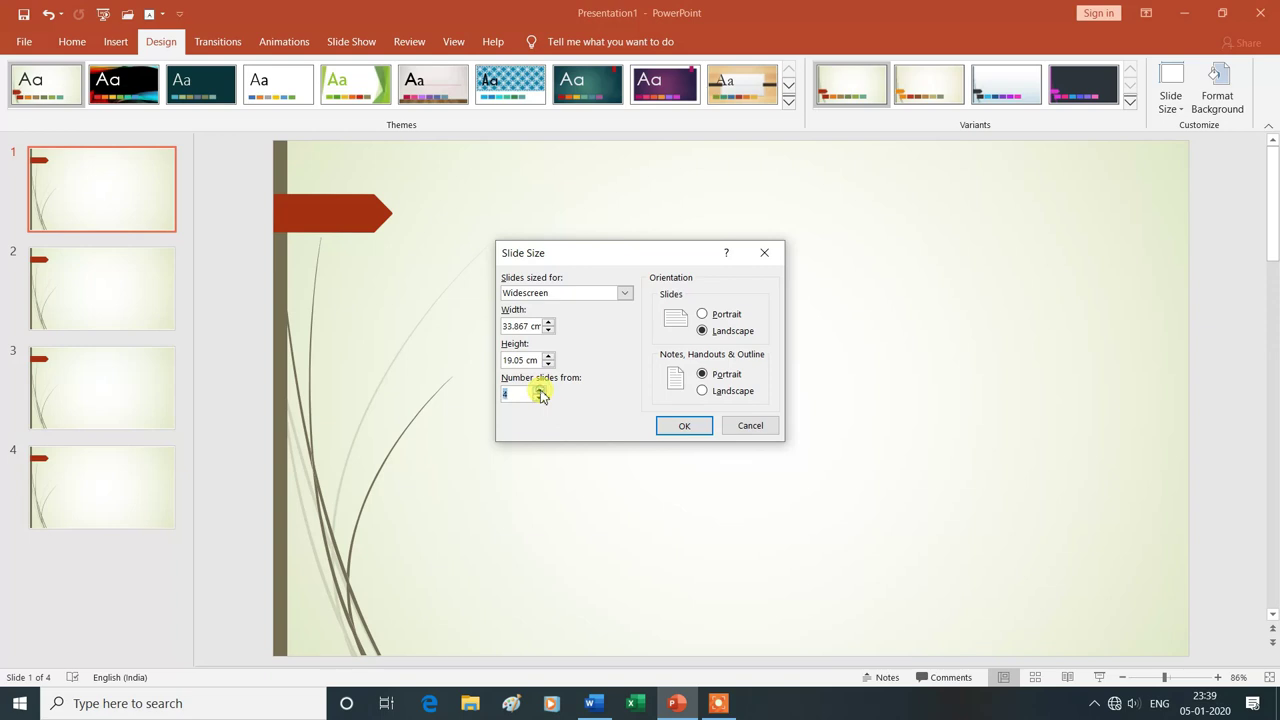
left_click(512, 397)
left_click(686, 430)
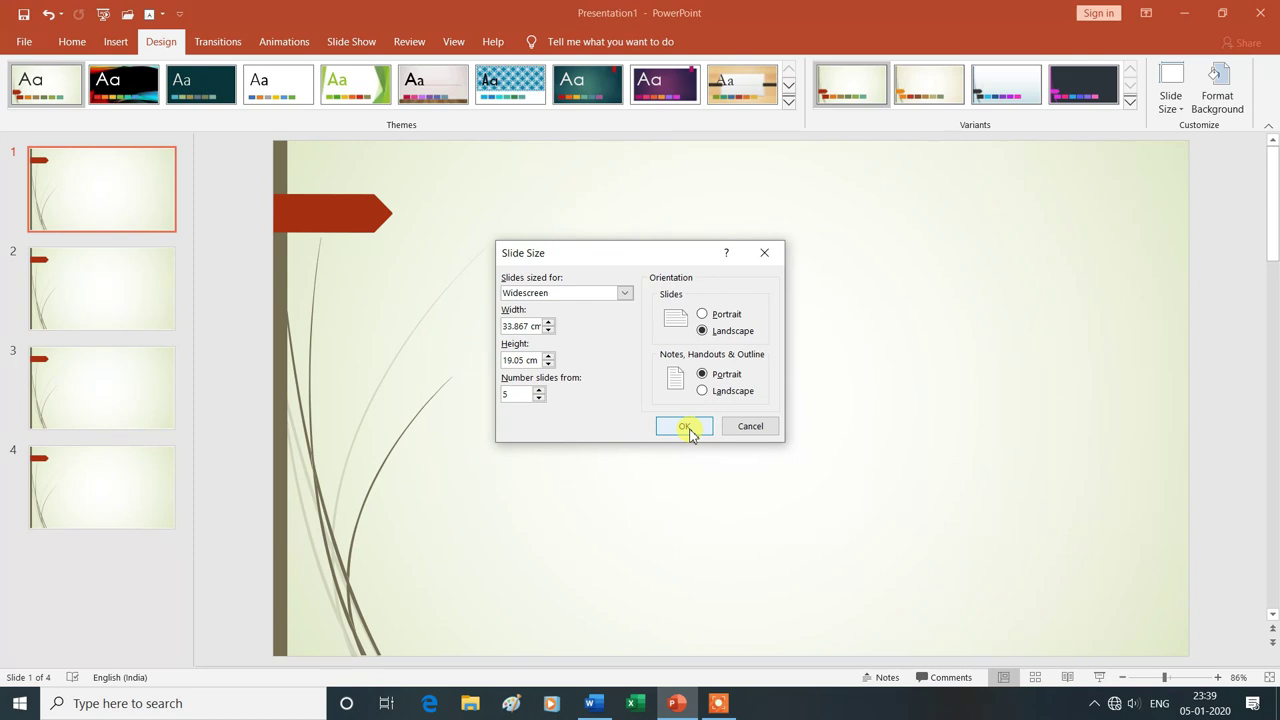
left_click(688, 430)
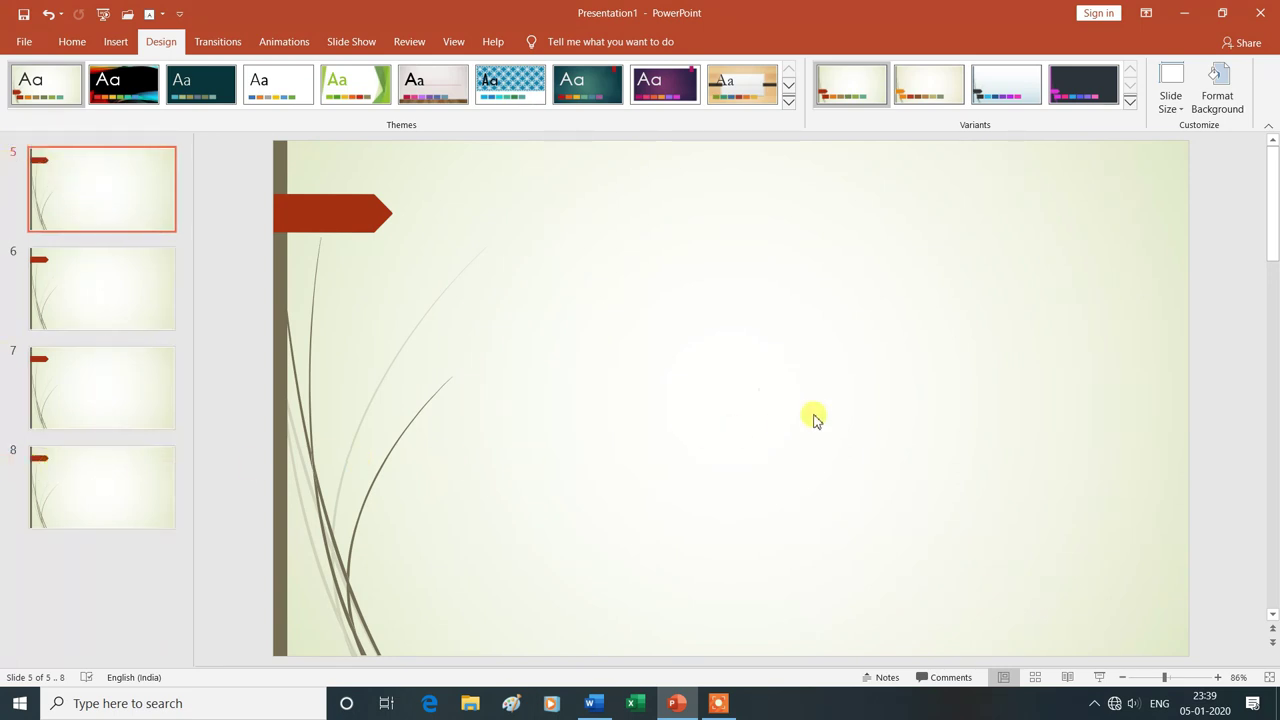
- Switch the slides to Portrait orientation (19.05 × 33.867 cm) with Ensure Fit scaling
left_click(1181, 110)
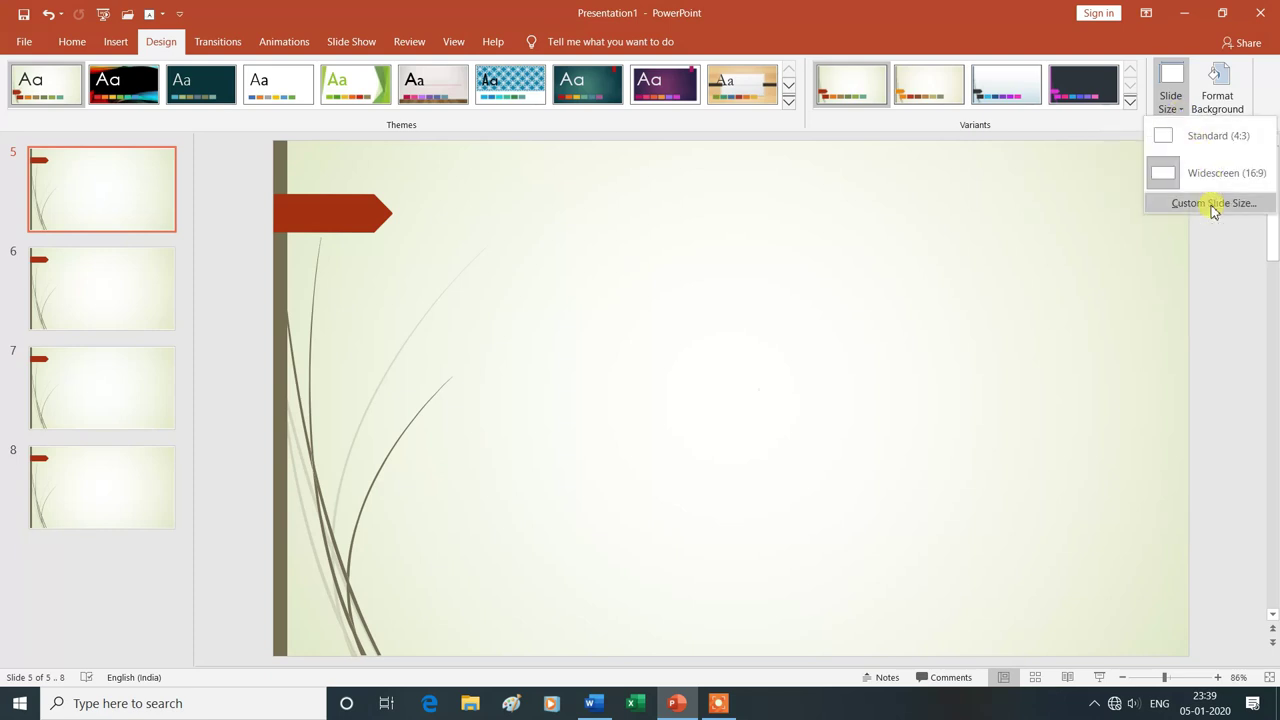
left_click(1213, 205)
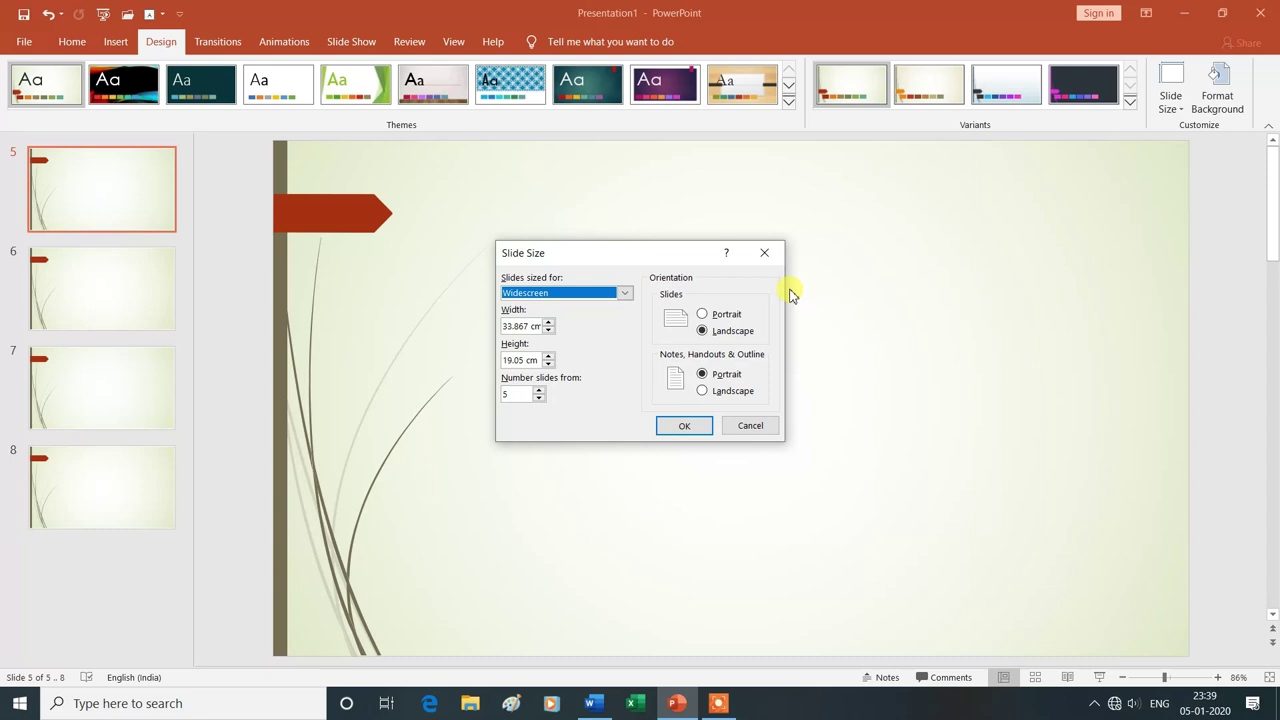
left_click(703, 315)
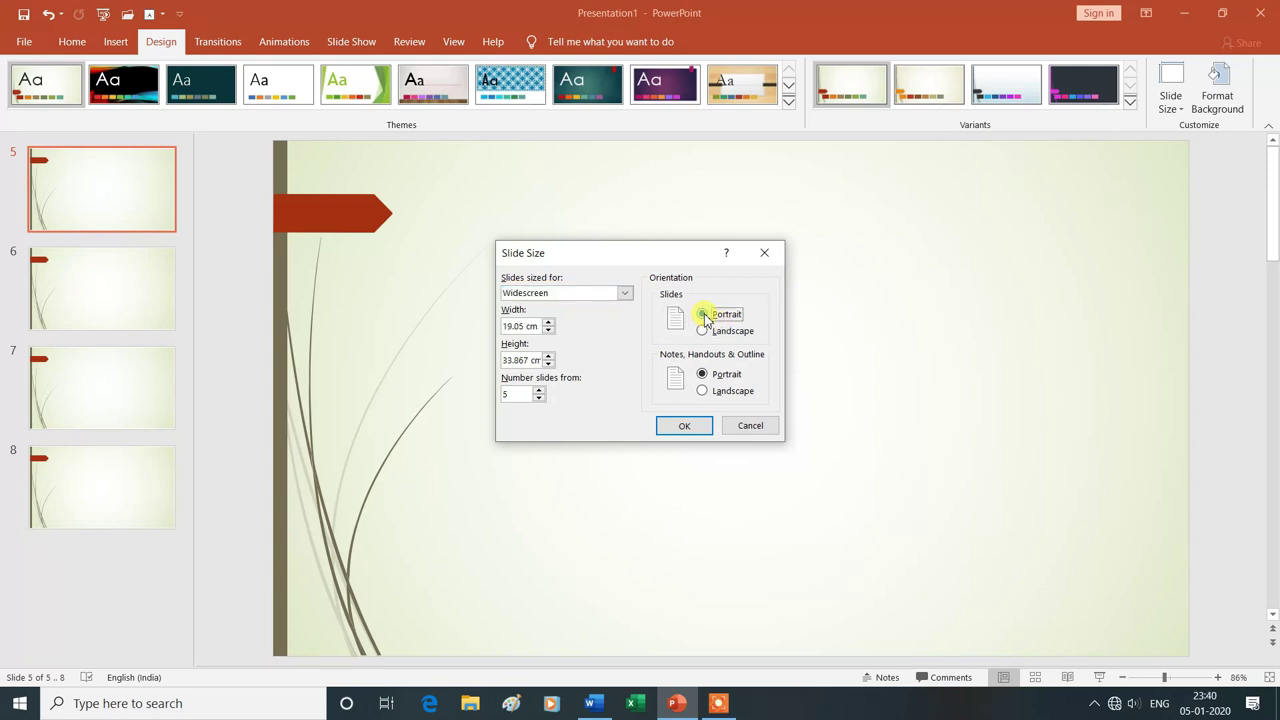
left_click(688, 427)
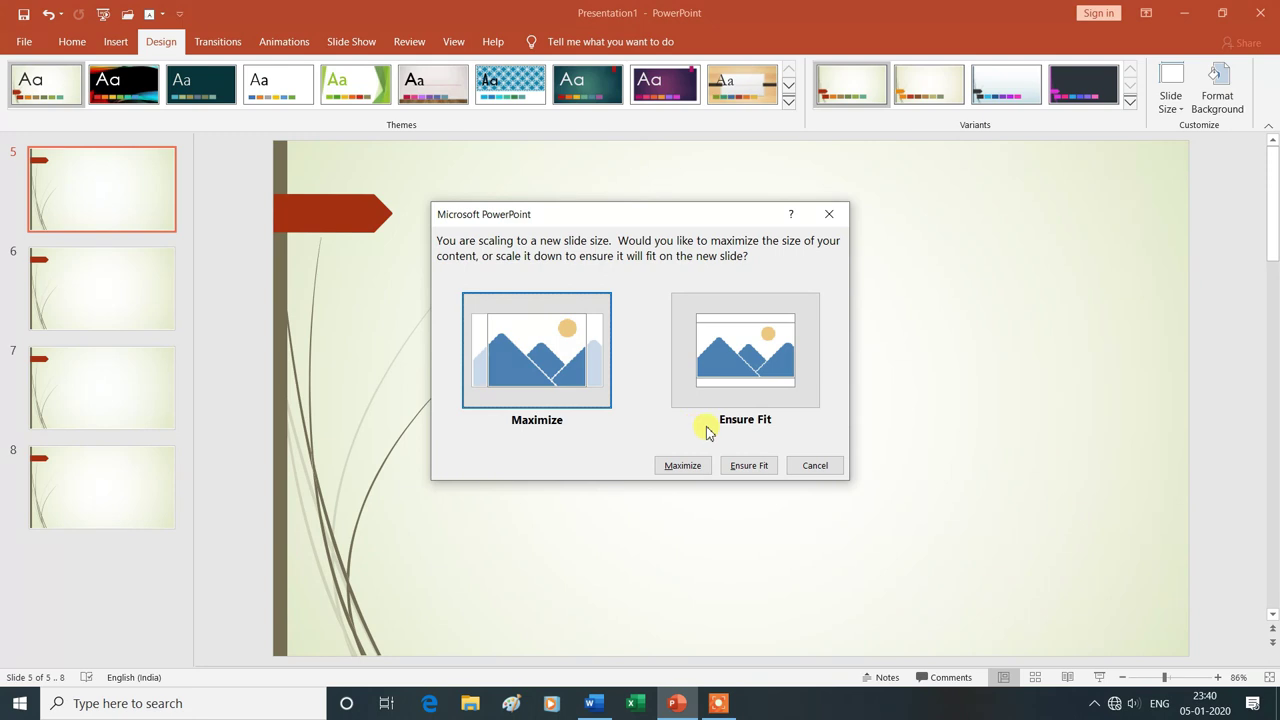
left_click(745, 355)
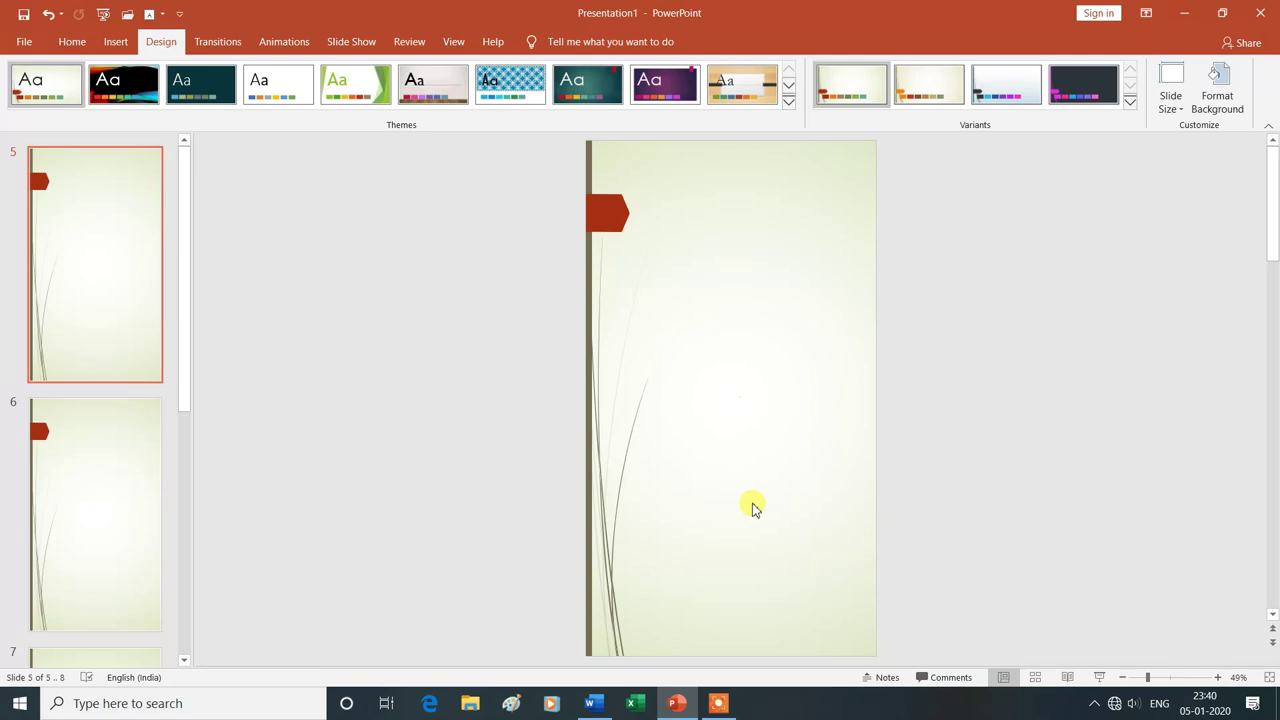
left_click(1181, 112)
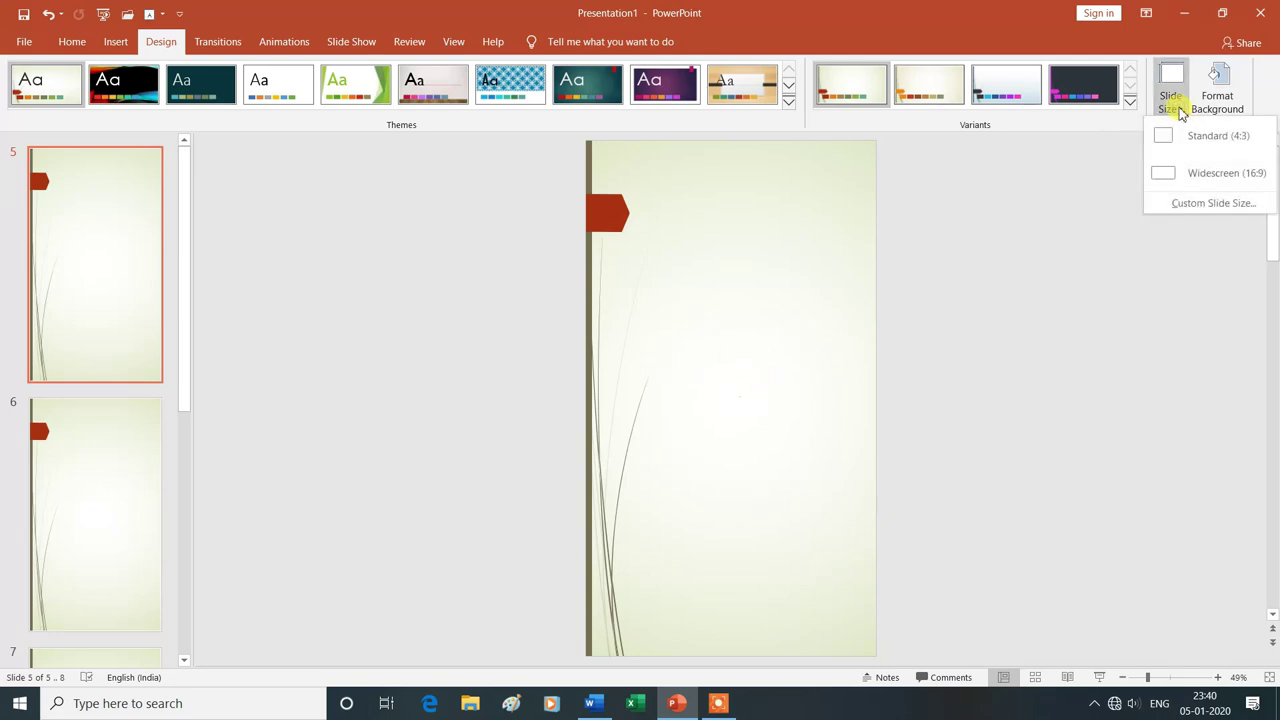
- Return the slides to Landscape orientation, using Ensure Fit to scale the content
left_click(1191, 204)
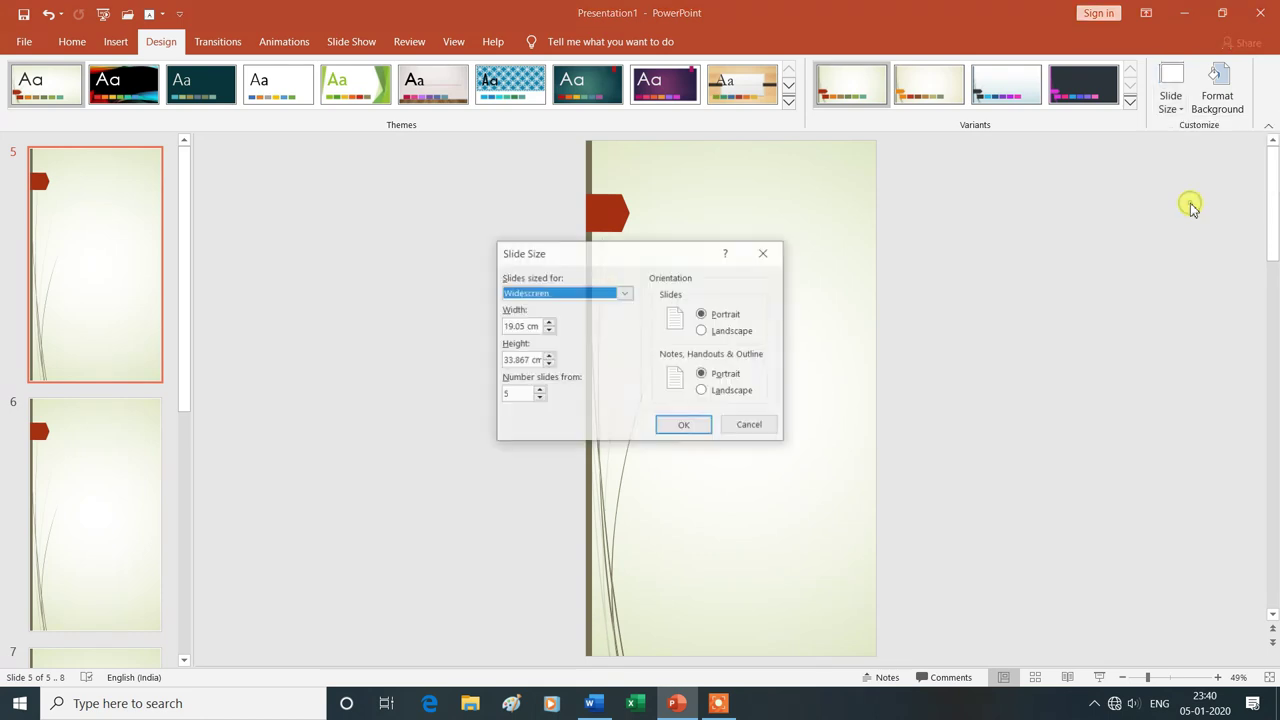
left_click(703, 333)
left_click(703, 430)
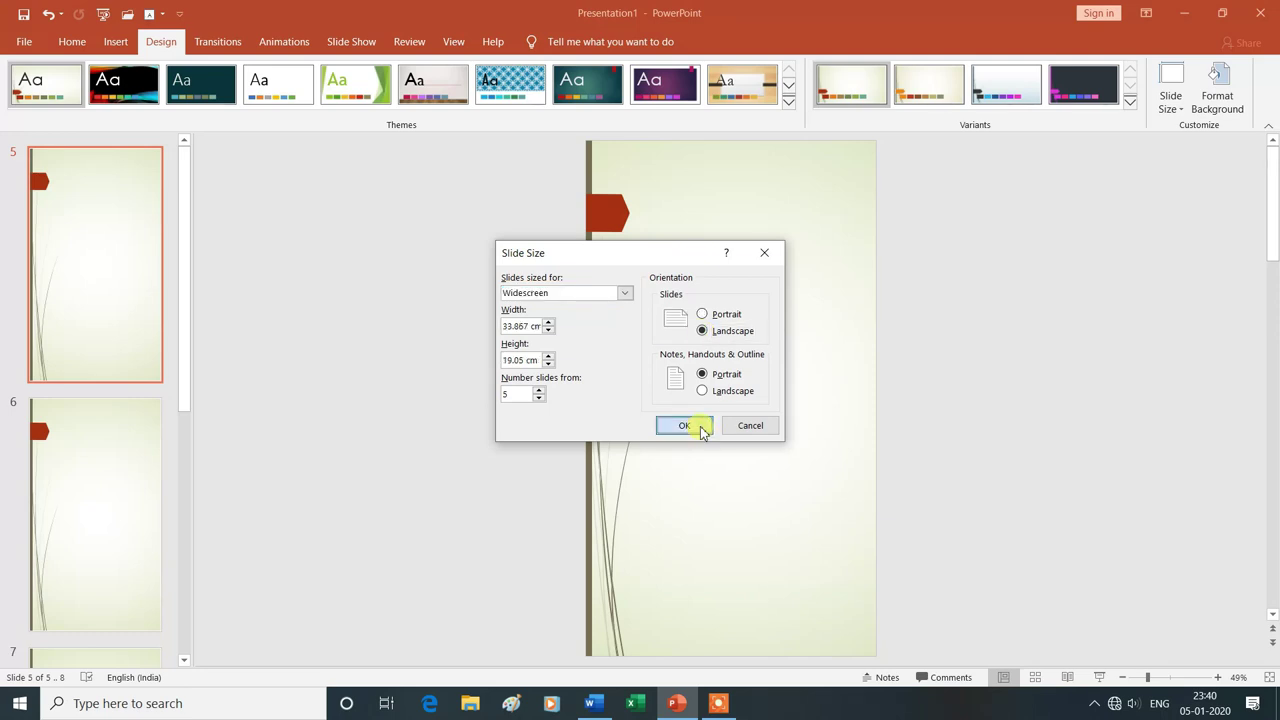
left_click(746, 372)
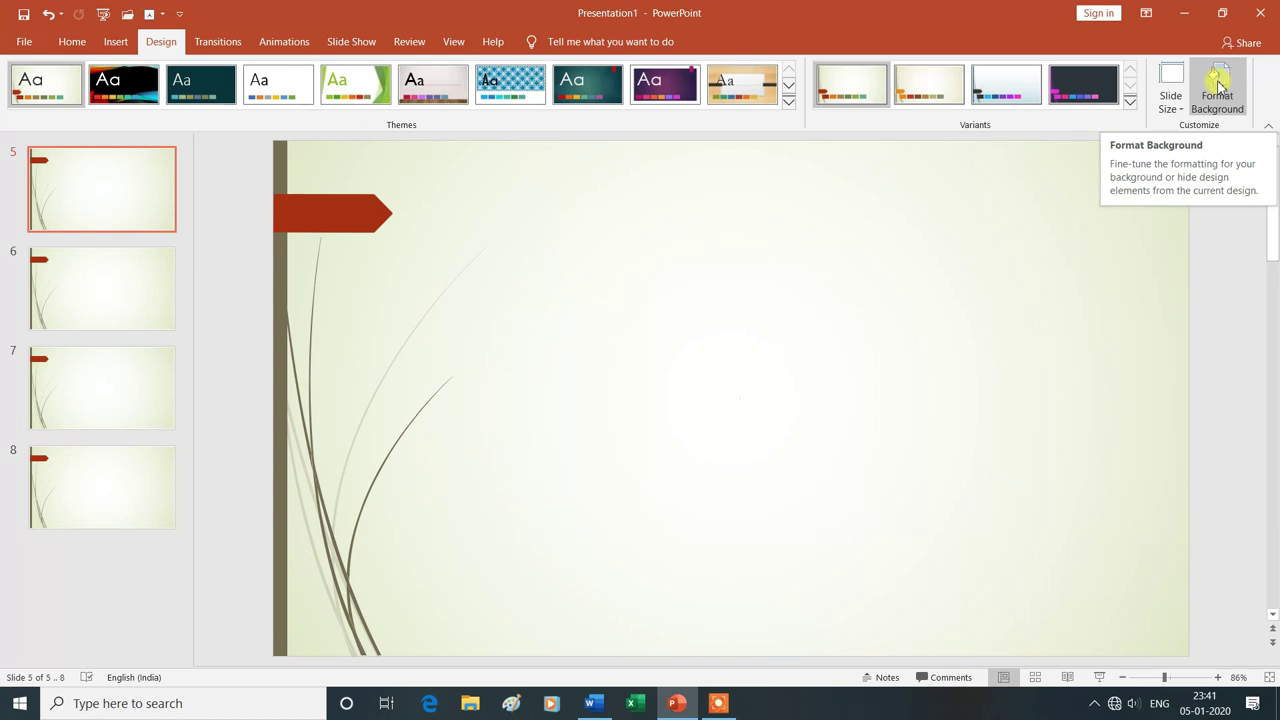
left_click(1226, 86)
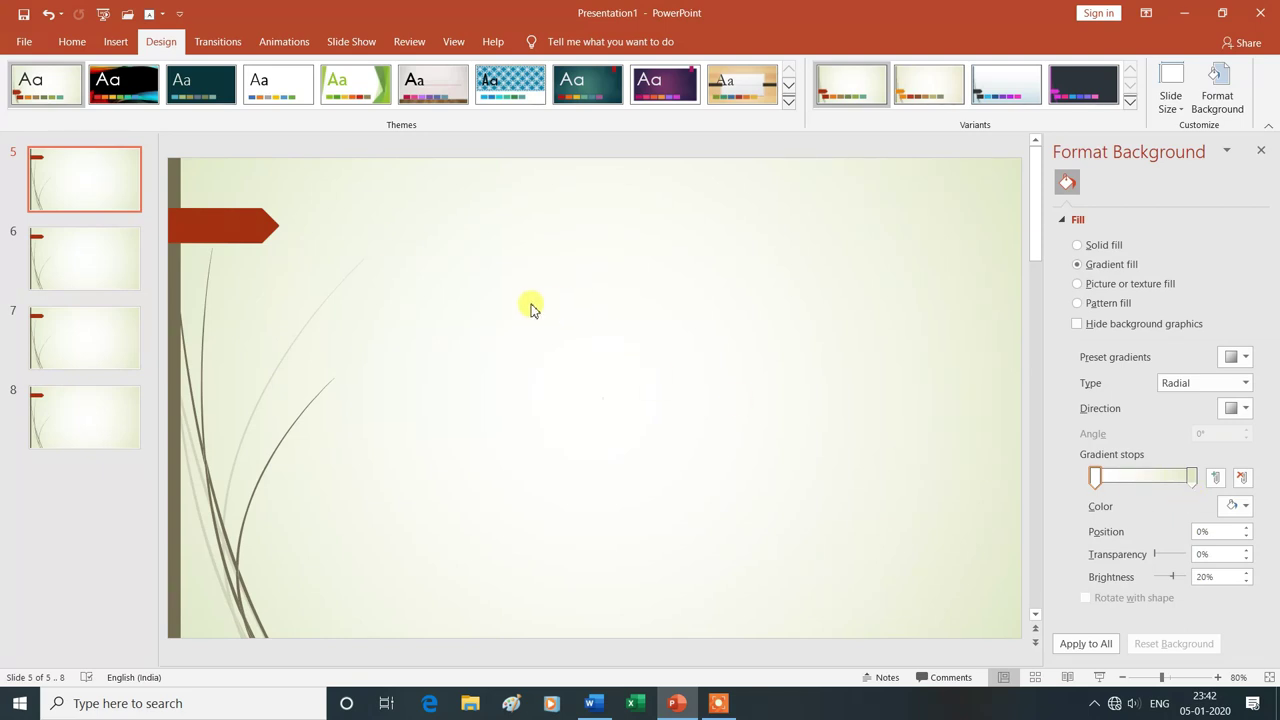
- Pick a ribbon banner shape from the Insert tab's Shapes gallery
left_click(115, 42)
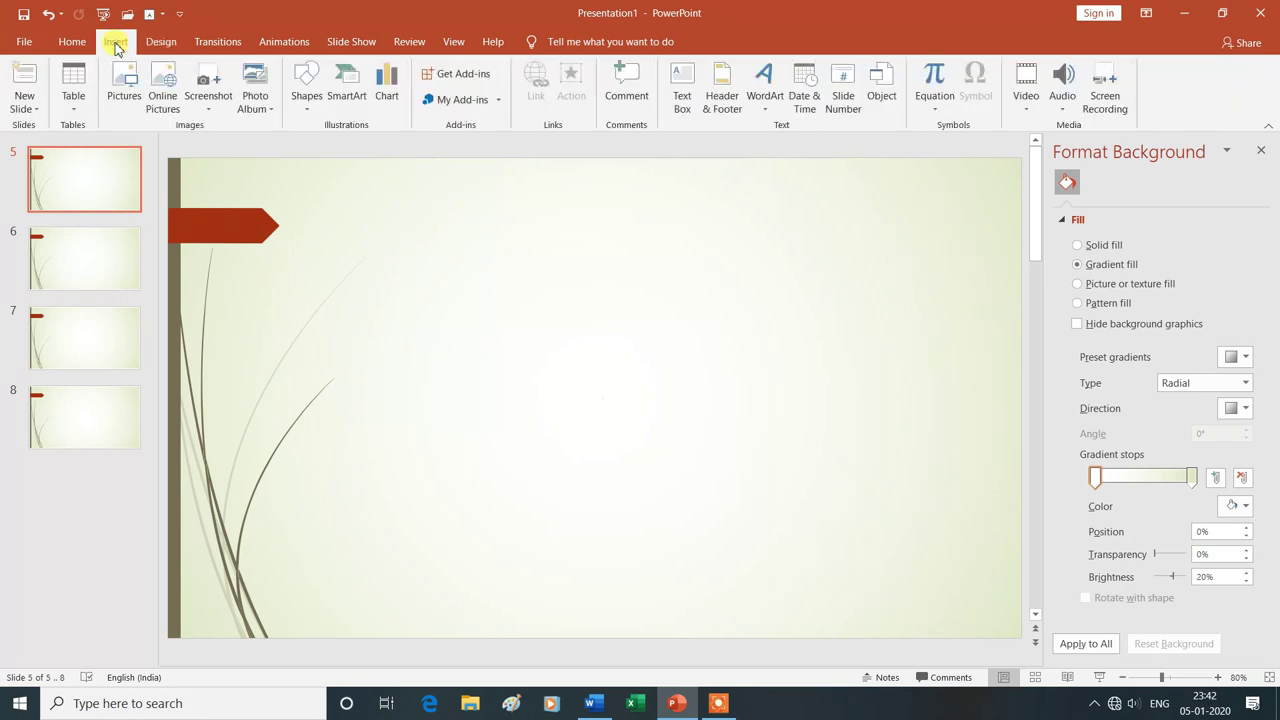
left_click(305, 110)
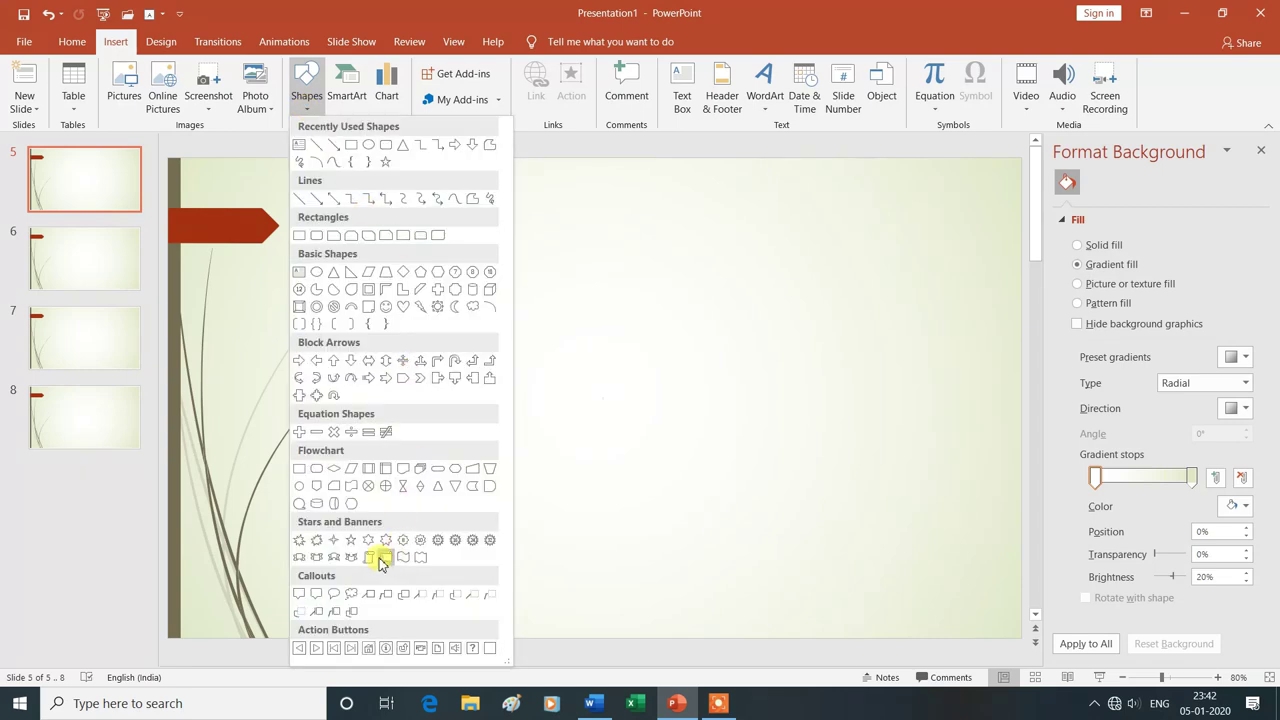
left_click(320, 562)
- Draw the ribbon banner on slide 5 and finish typing 'ysgyan tech' inside it
mouse_move(424, 298)
left_mouse_down()
mouse_move(526, 364)
mouse_move(851, 450)
left_mouse_up()
type("ysgra")
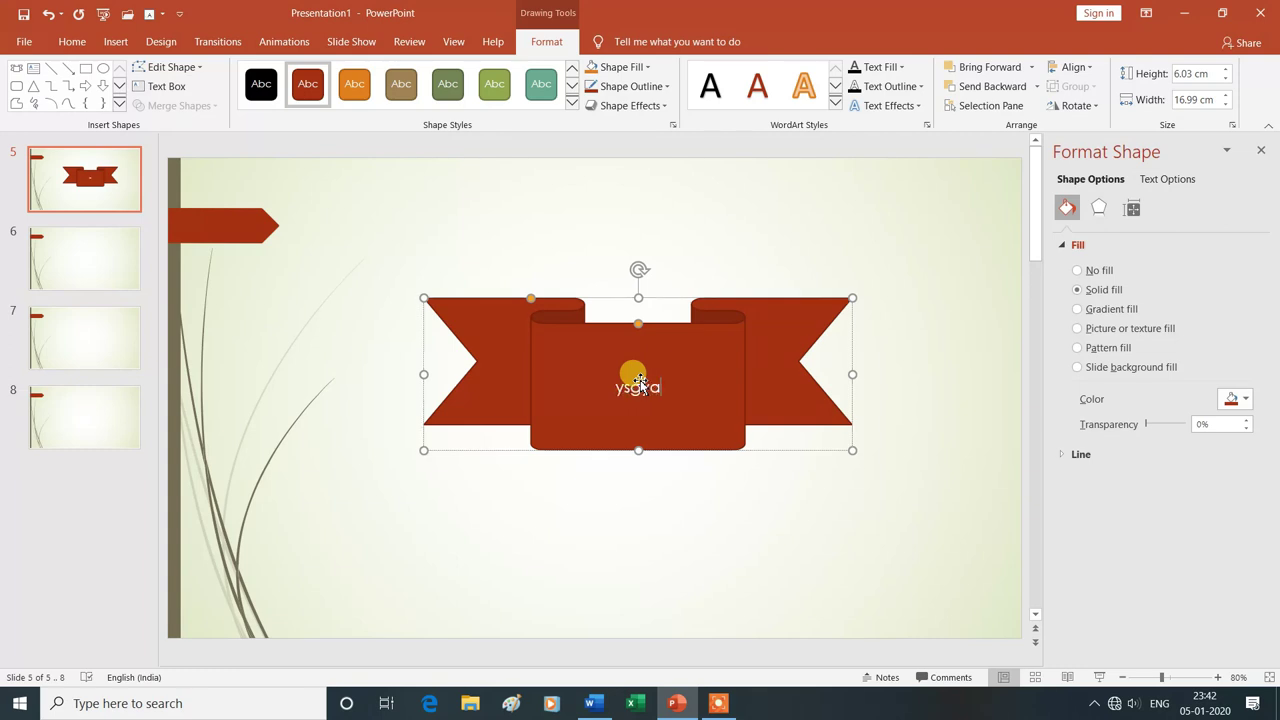
type("n tech")
right_click(600, 388)
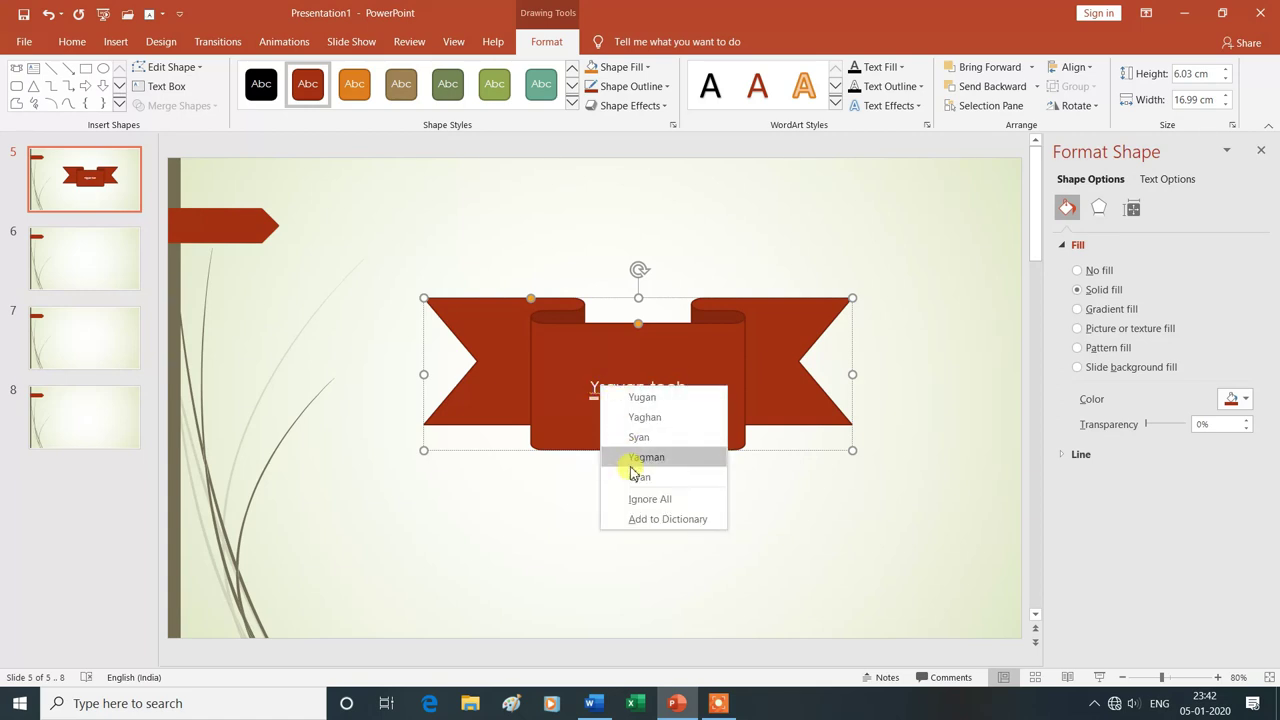
left_click(649, 499)
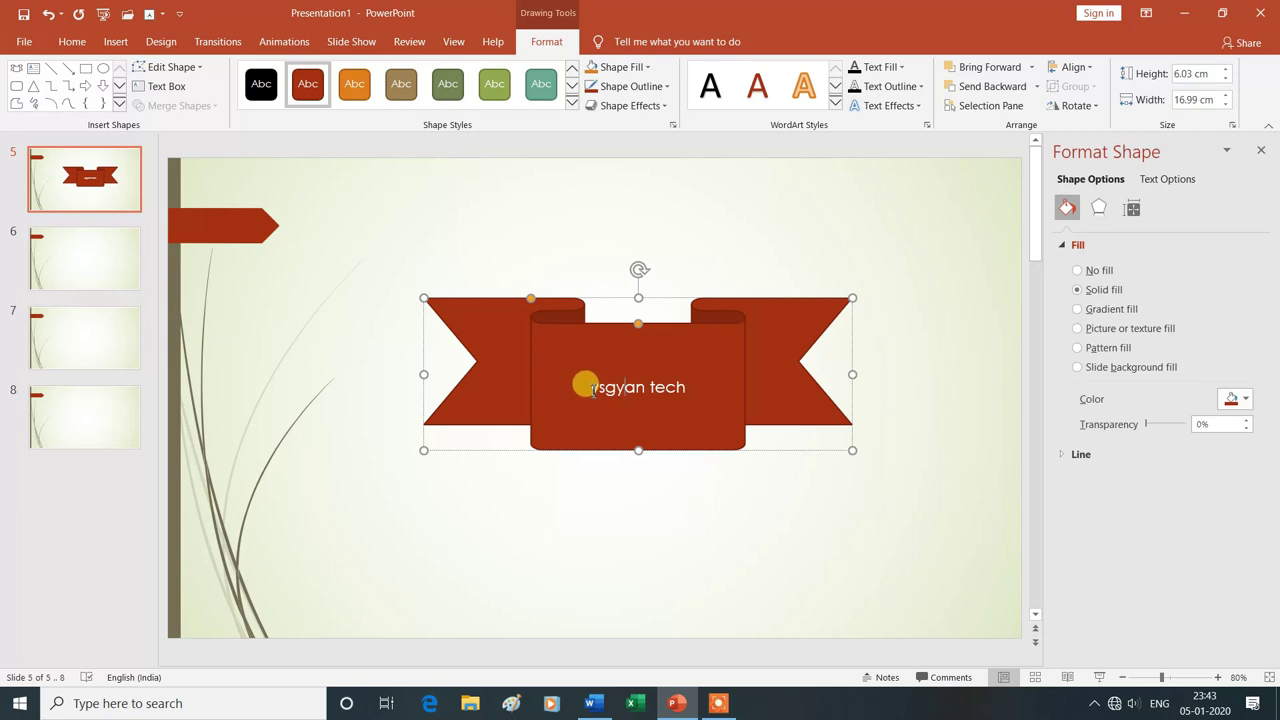
- Format the banner text as bold, yellow, 36-point lettering
left_click_drag(590, 388, 680, 387)
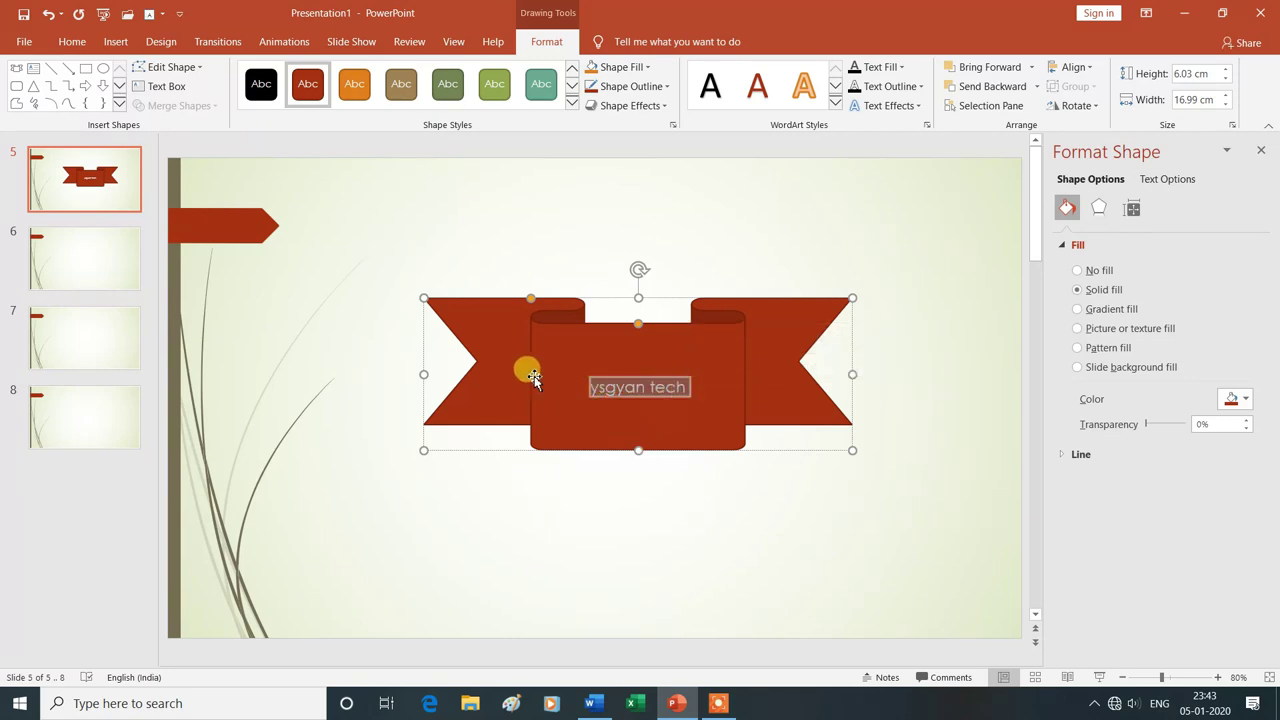
left_click(72, 41)
left_click(370, 73)
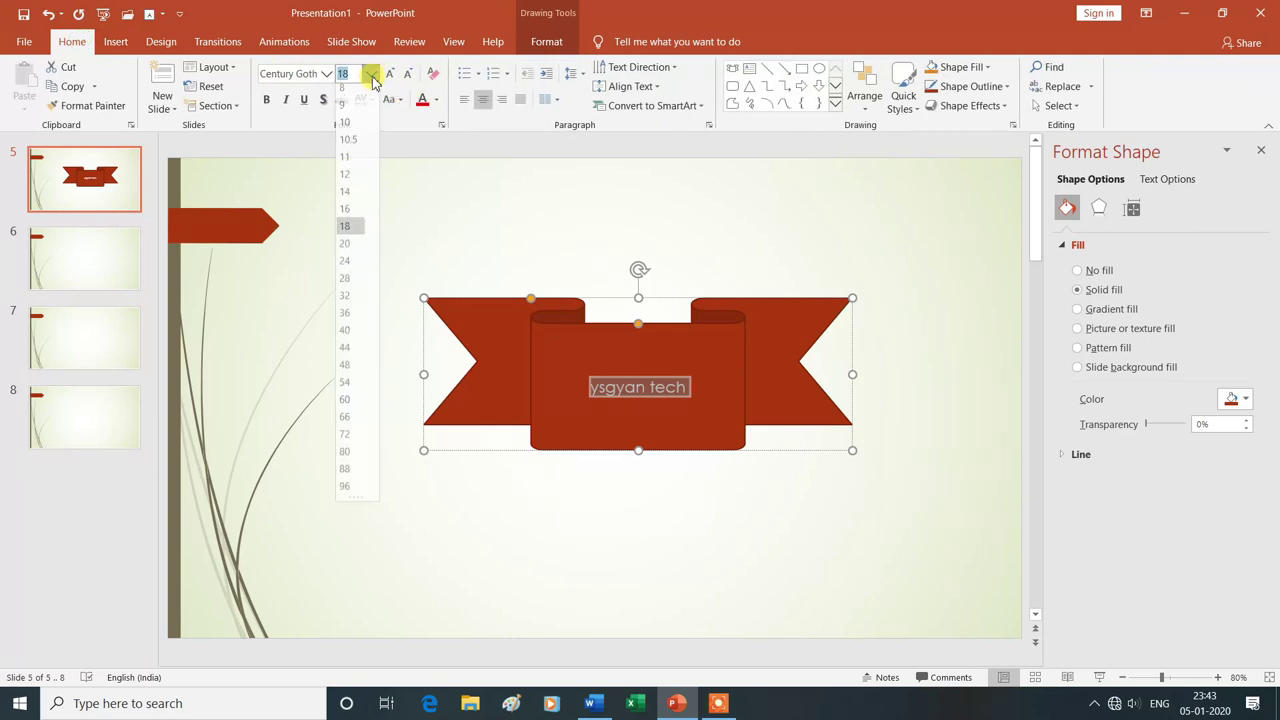
left_click(345, 319)
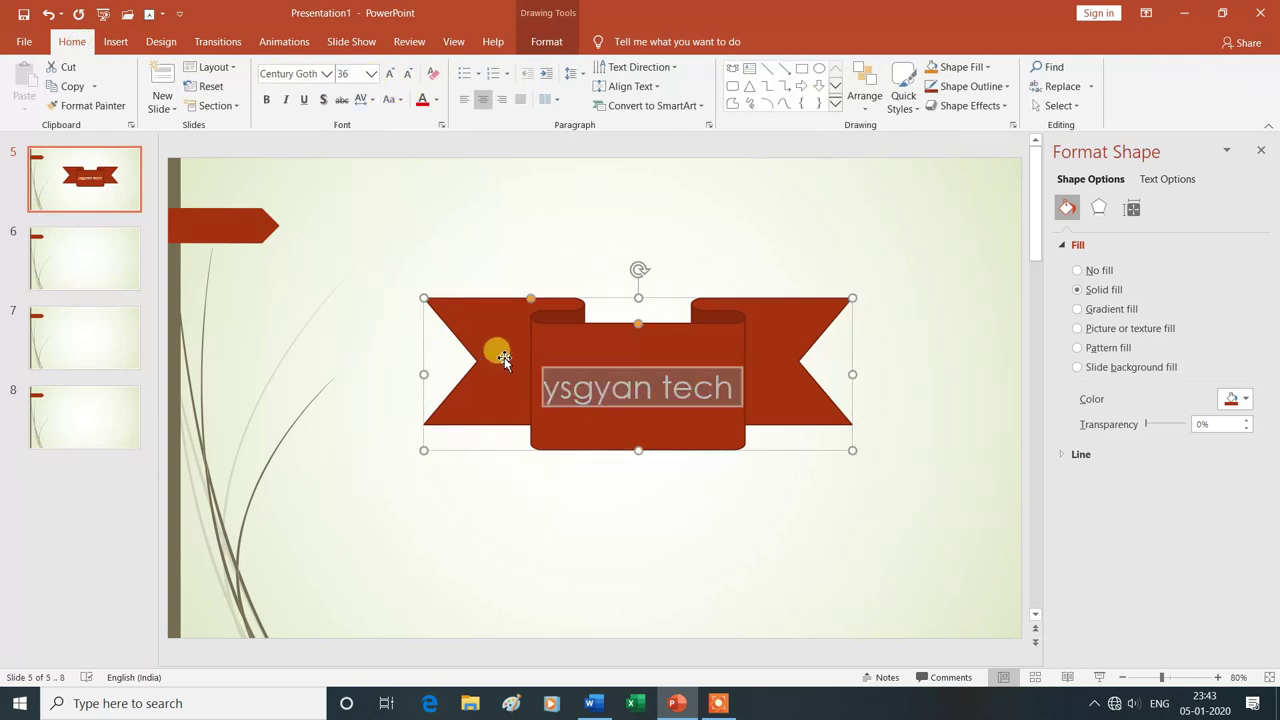
left_click(266, 99)
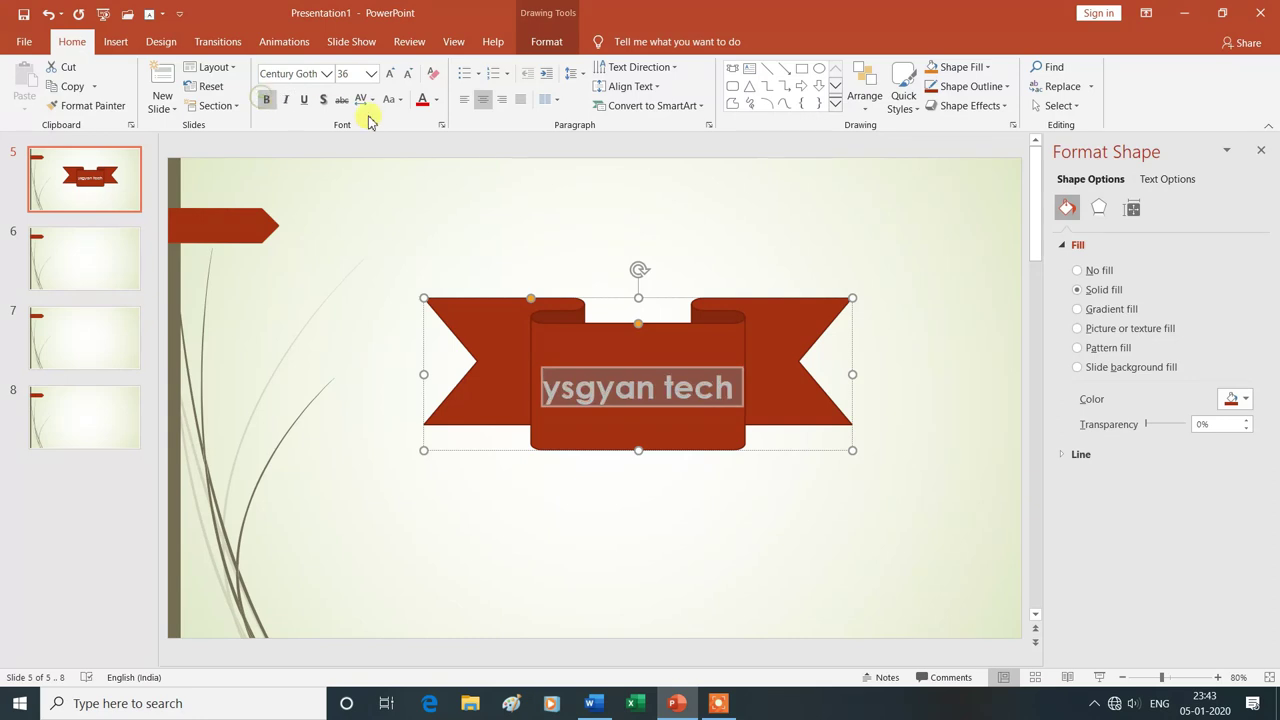
left_click(436, 99)
left_click(466, 232)
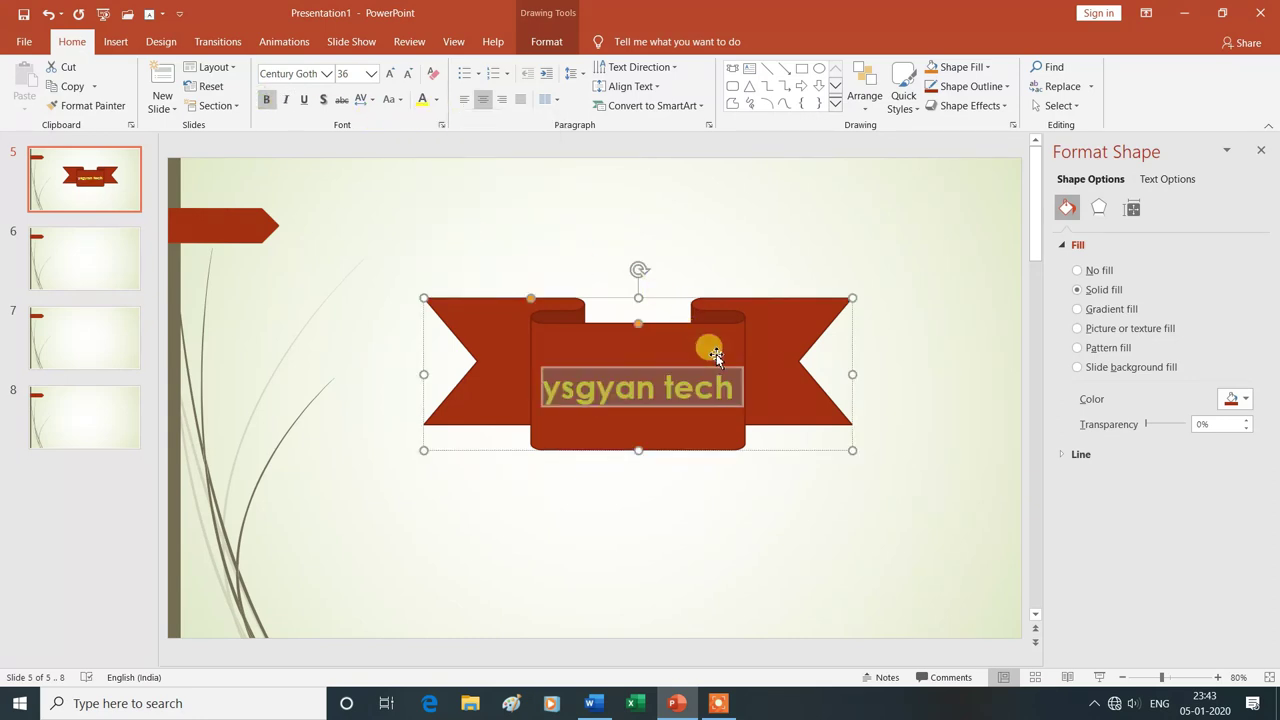
left_click(822, 250)
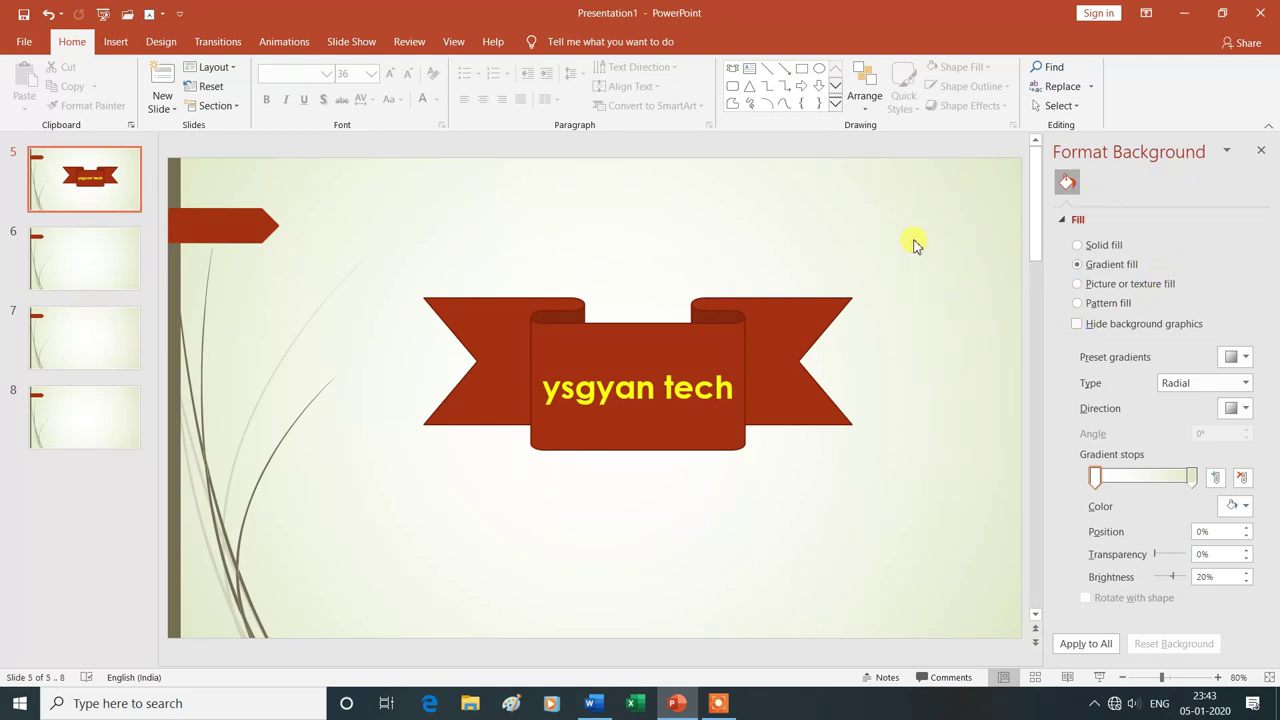
left_click(1078, 246)
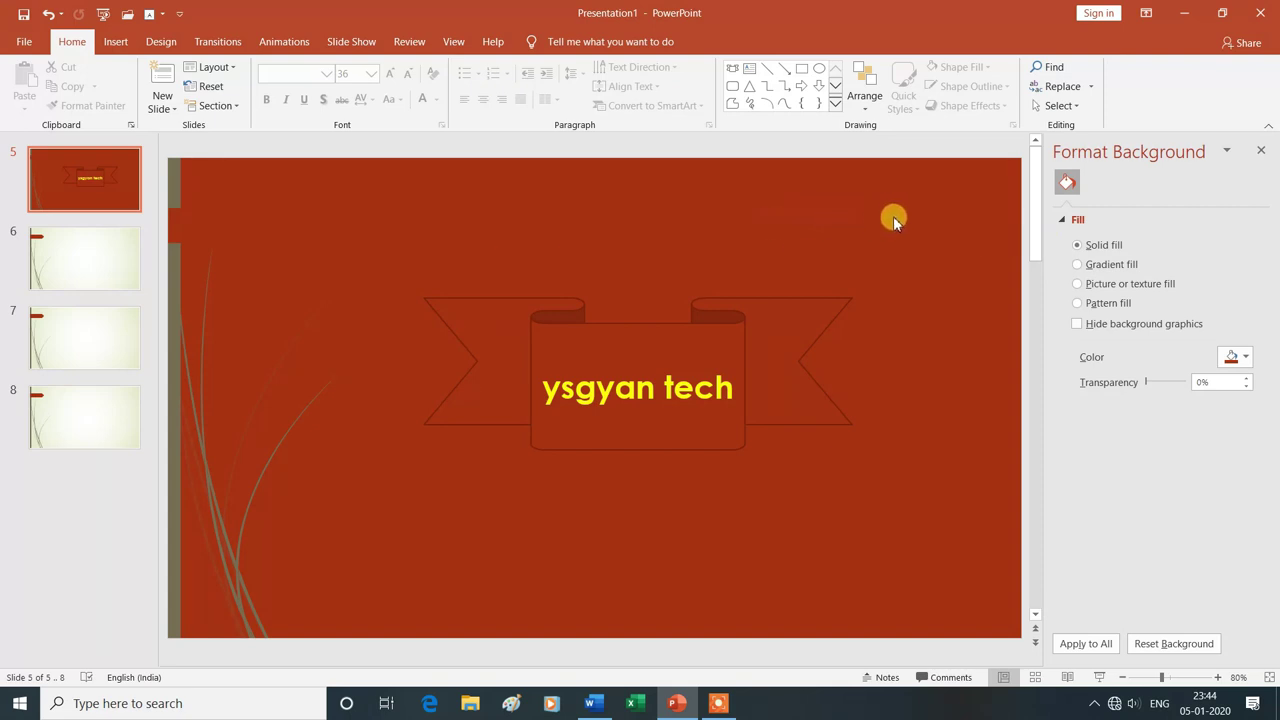
left_click(1246, 359)
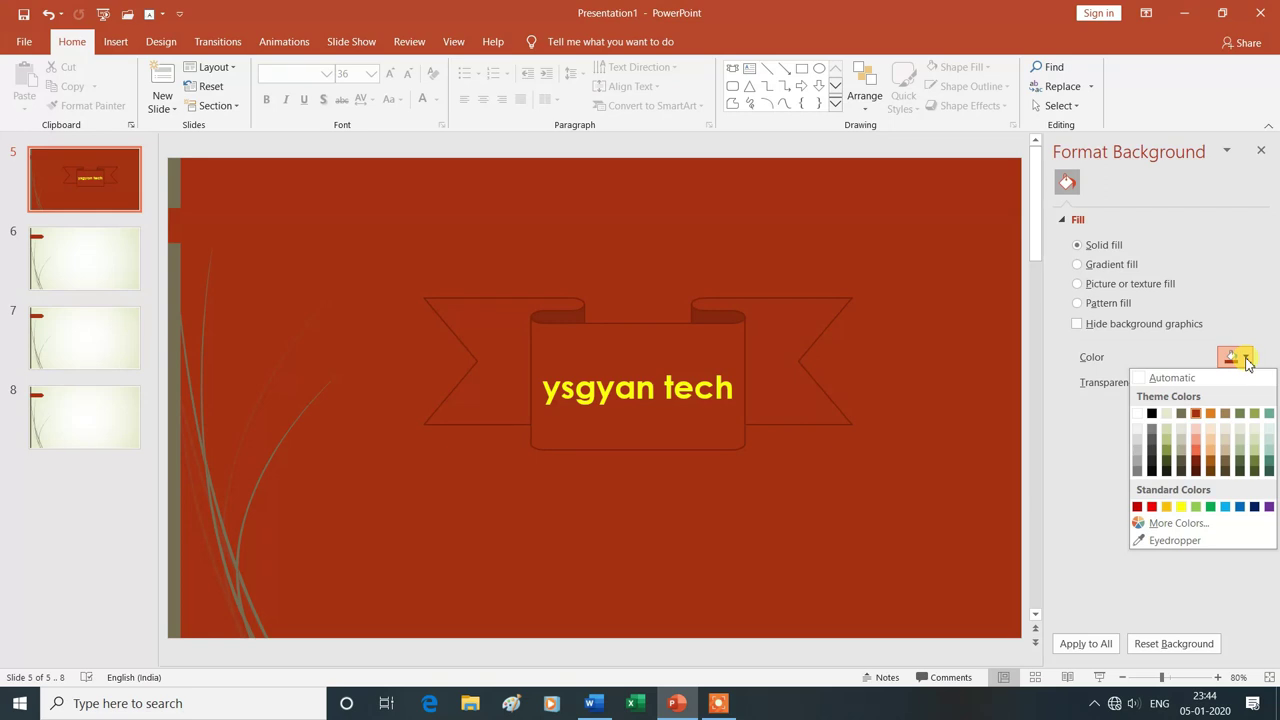
left_click(1210, 510)
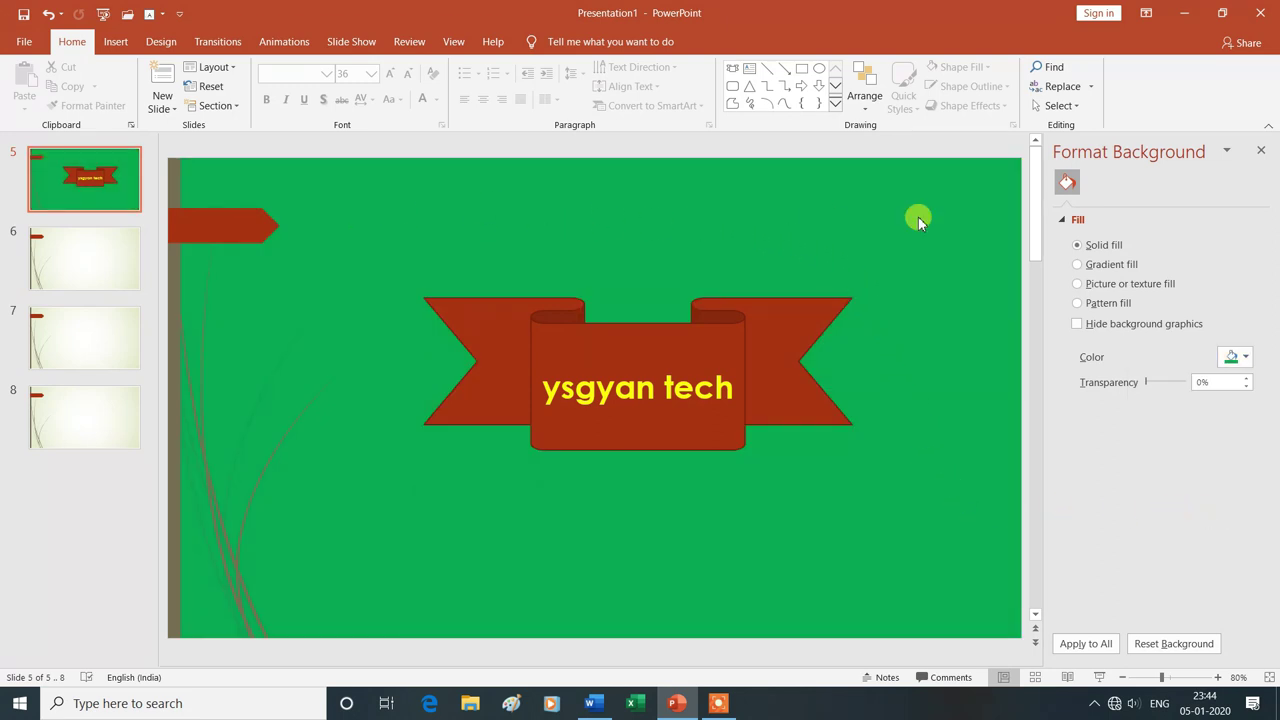
left_click(1244, 357)
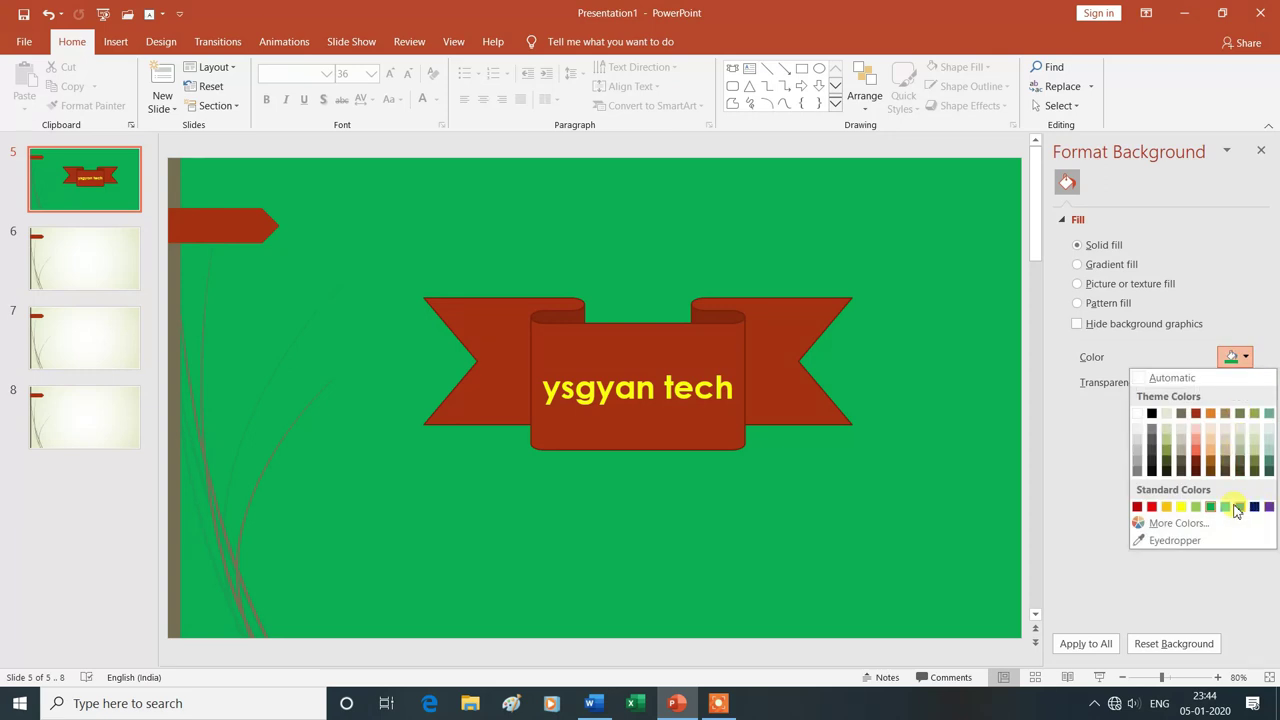
left_click(1240, 507)
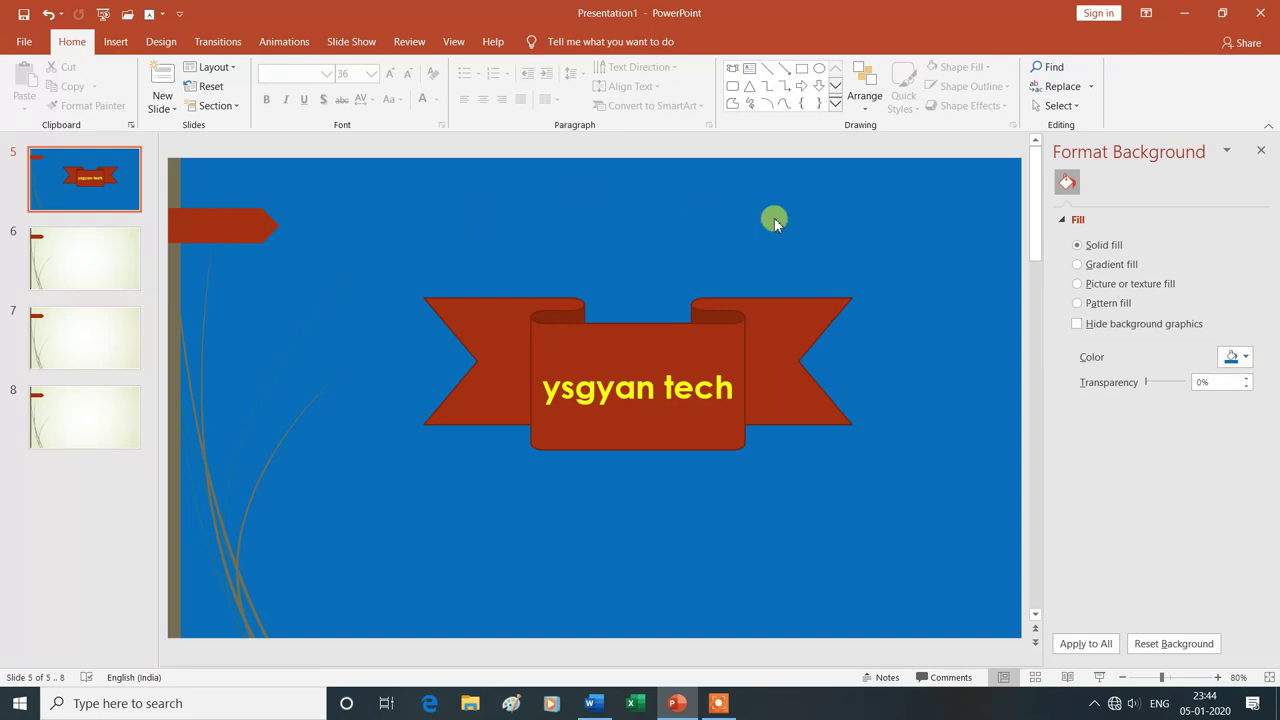
left_click(1077, 264)
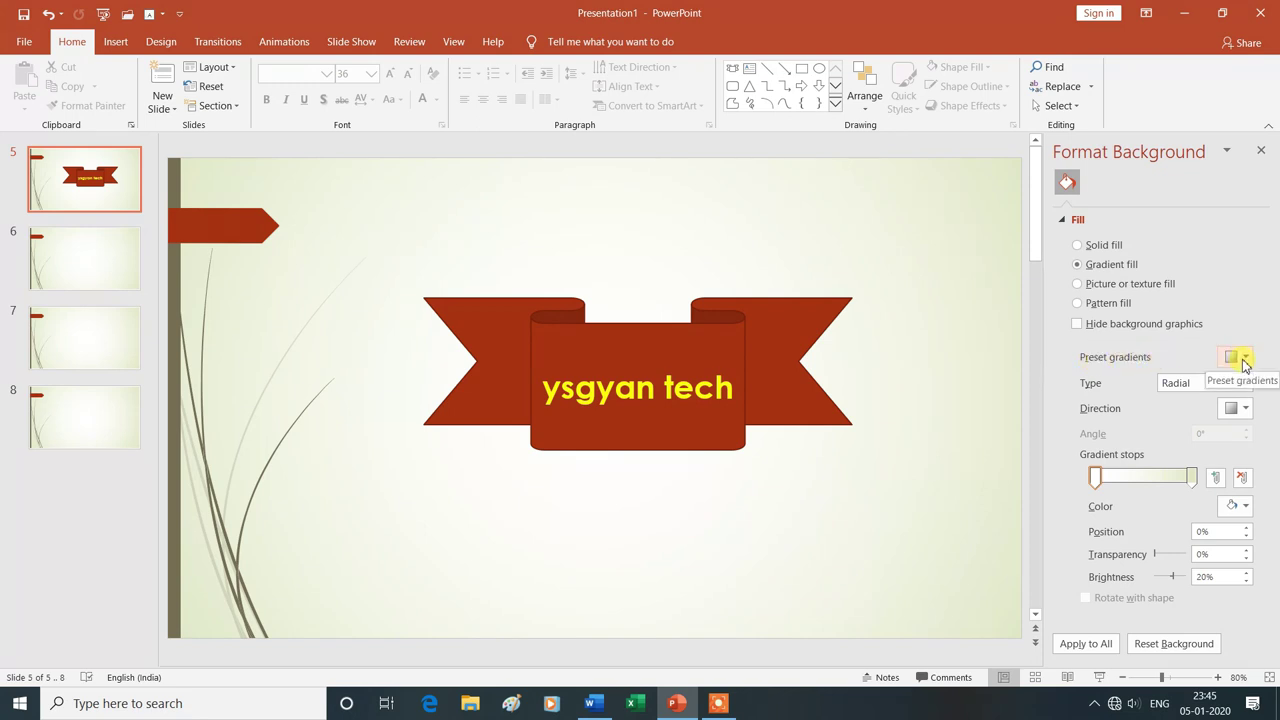
- Apply the Bottom Spotlight - Accent 5 preset gradient, after trying an orange one, and make it Linear
left_click(1246, 359)
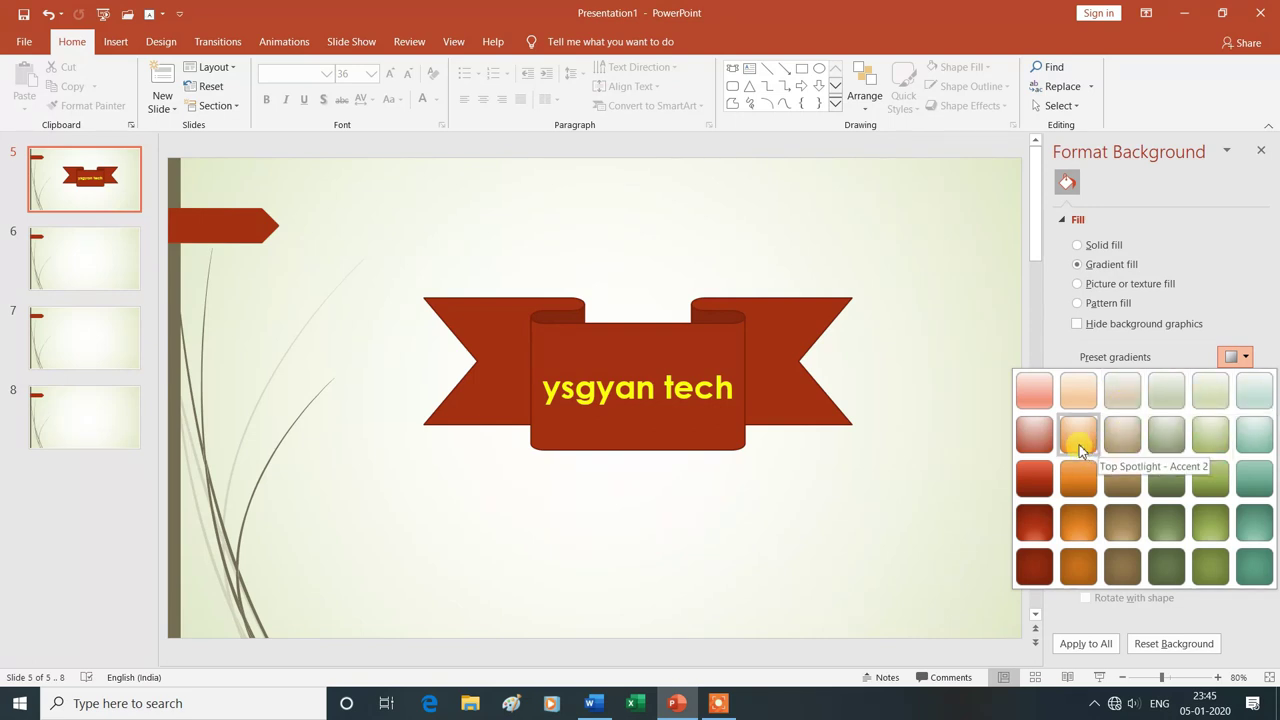
left_click(1070, 436)
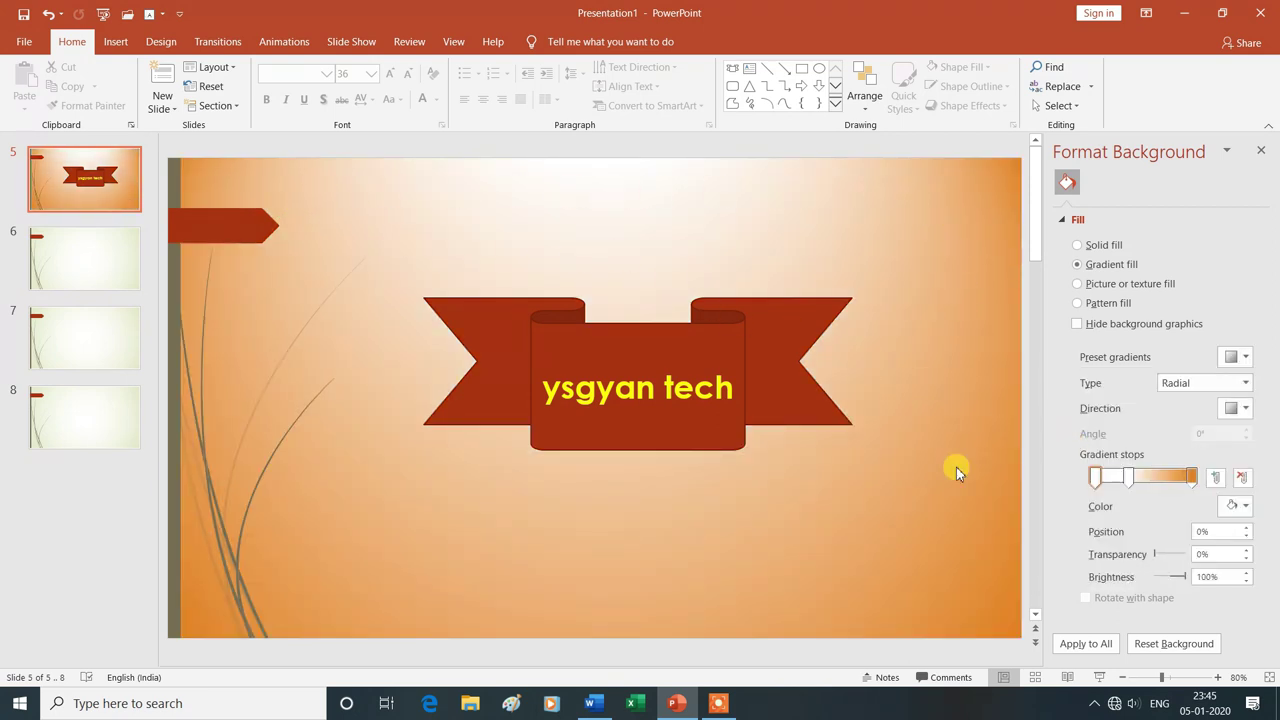
left_click(1233, 357)
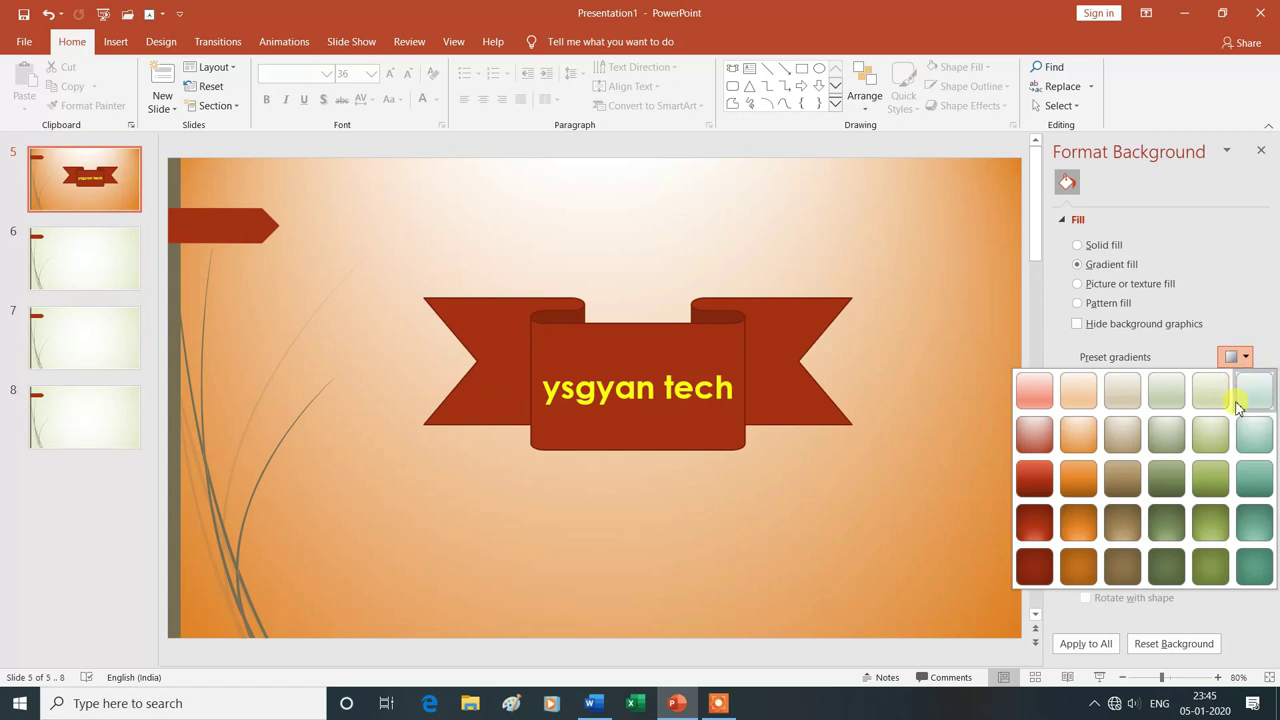
left_click(1210, 524)
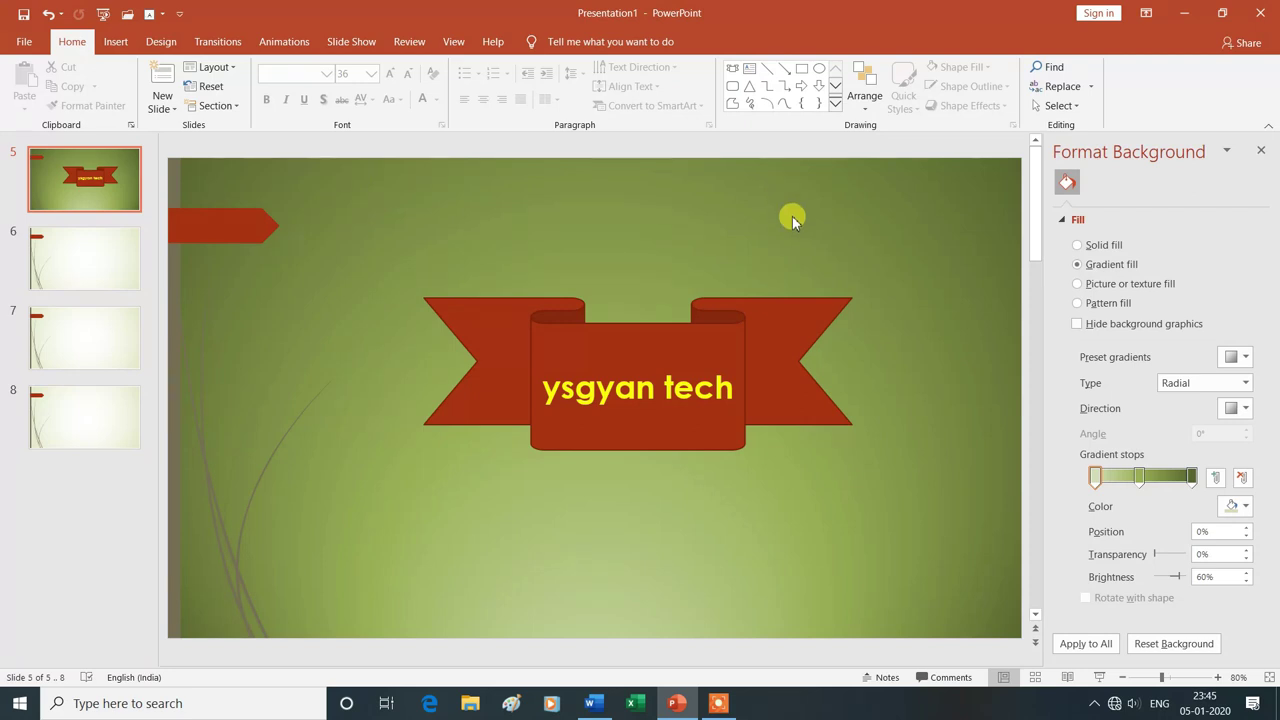
left_click(1246, 385)
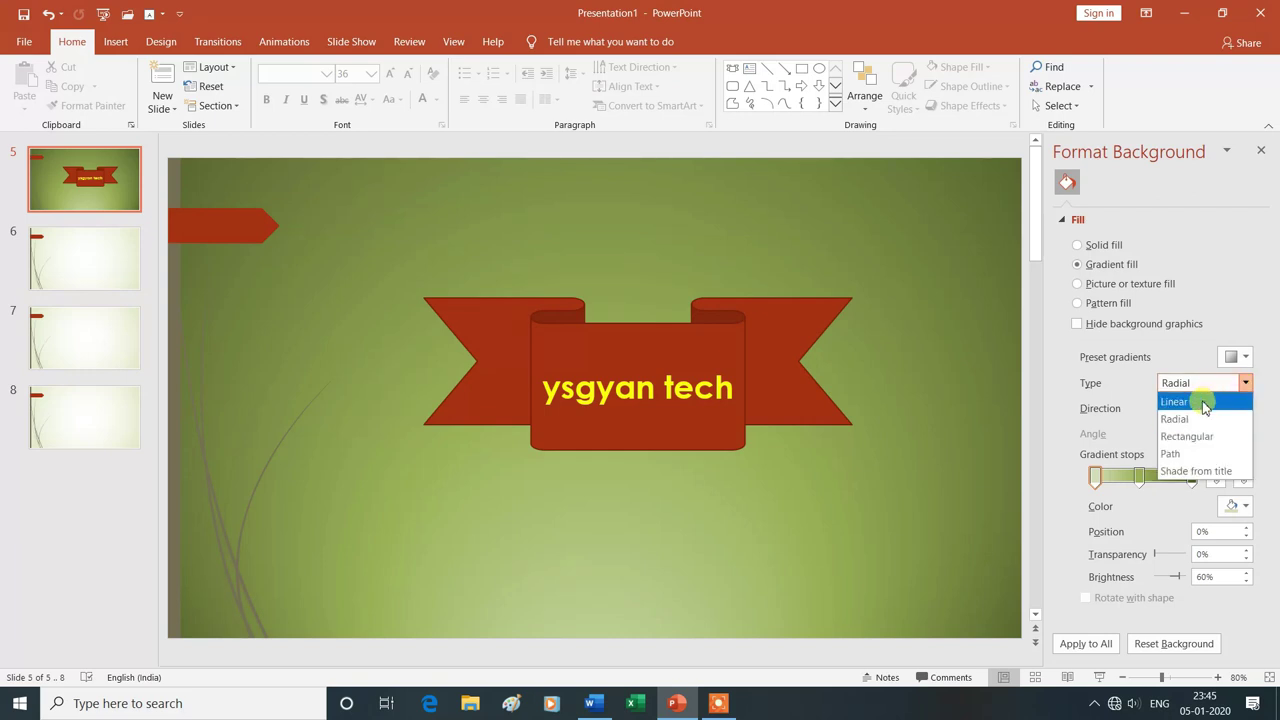
left_click(1204, 403)
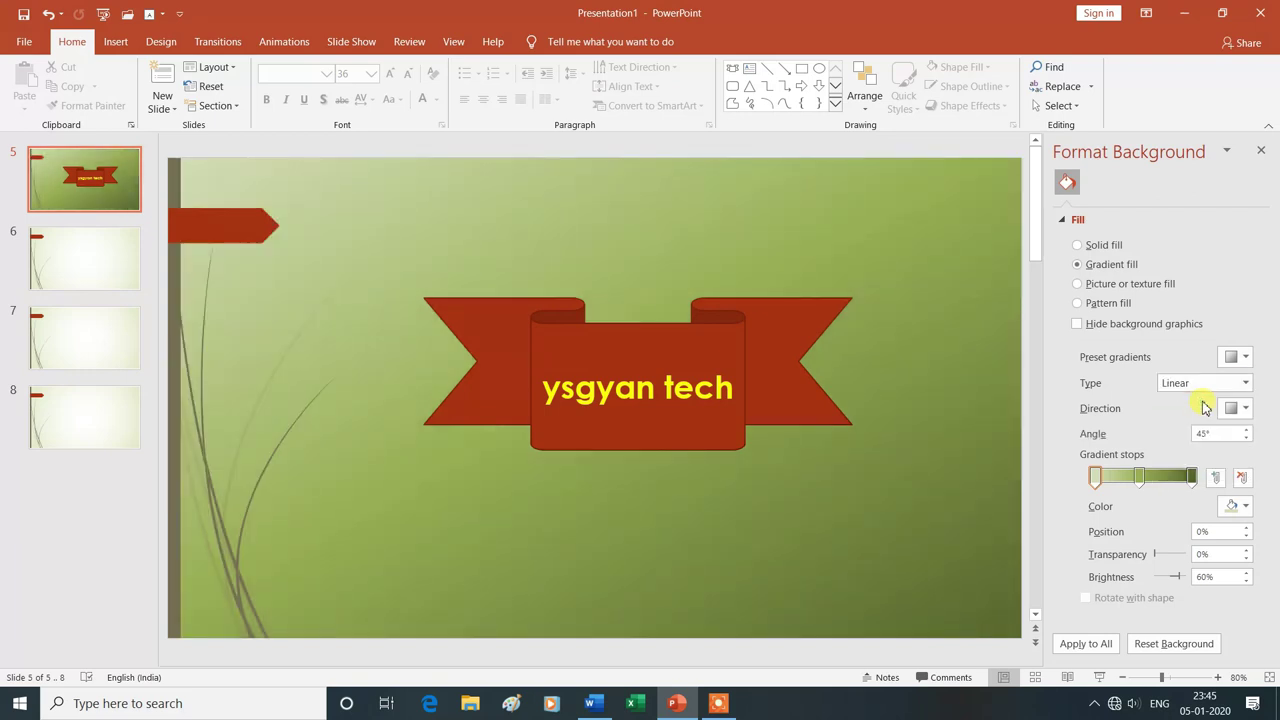
- Change the gradient type to Path, after briefly trying Rectangular
left_click(1245, 384)
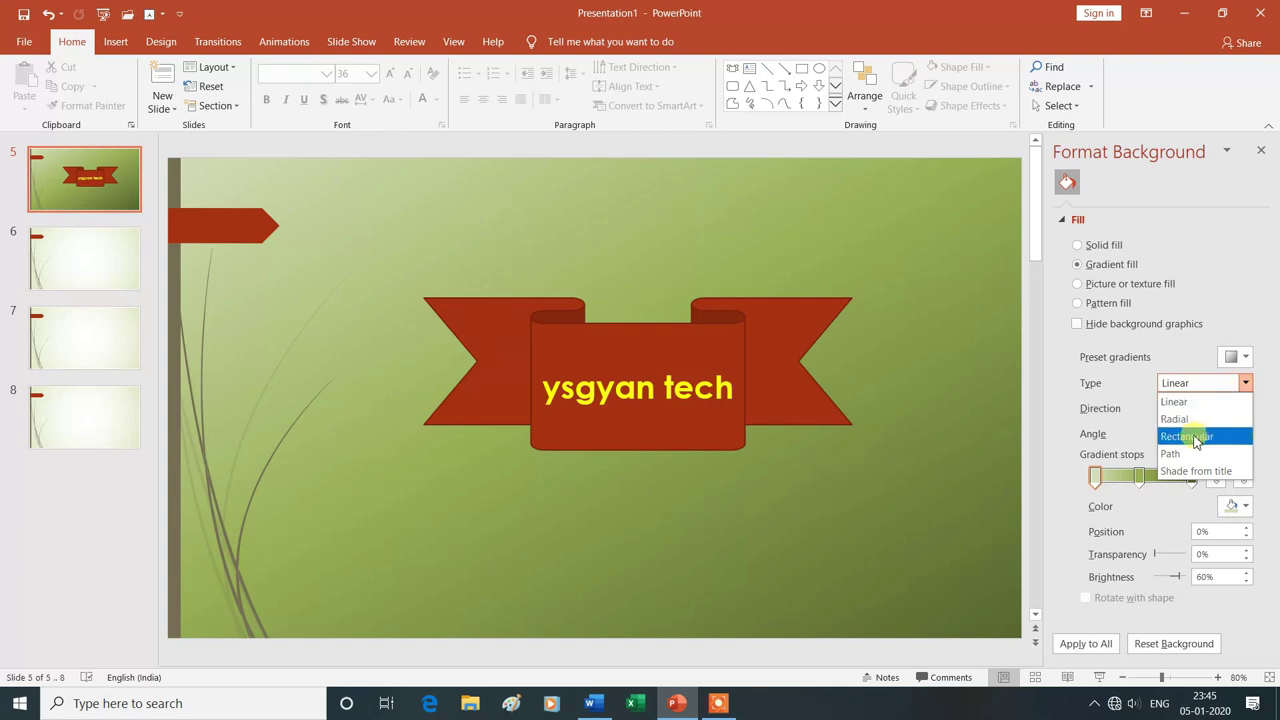
left_click(1197, 437)
left_click(1243, 385)
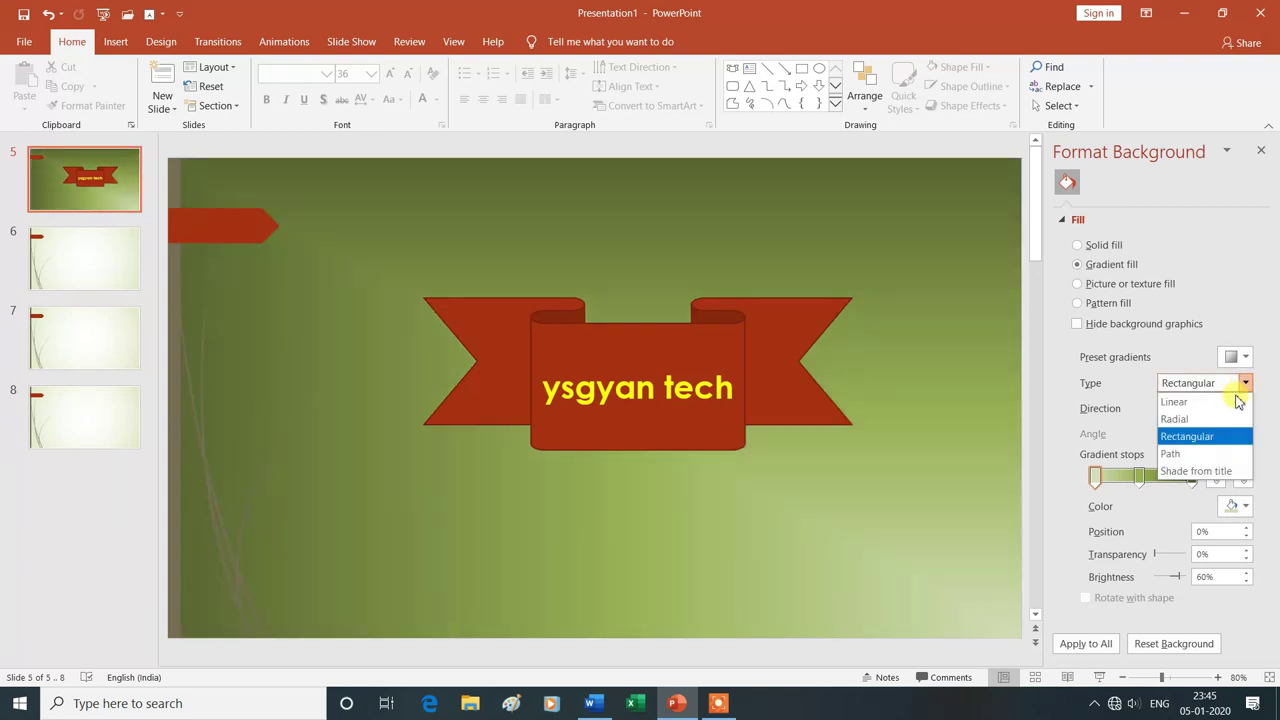
left_click(1178, 453)
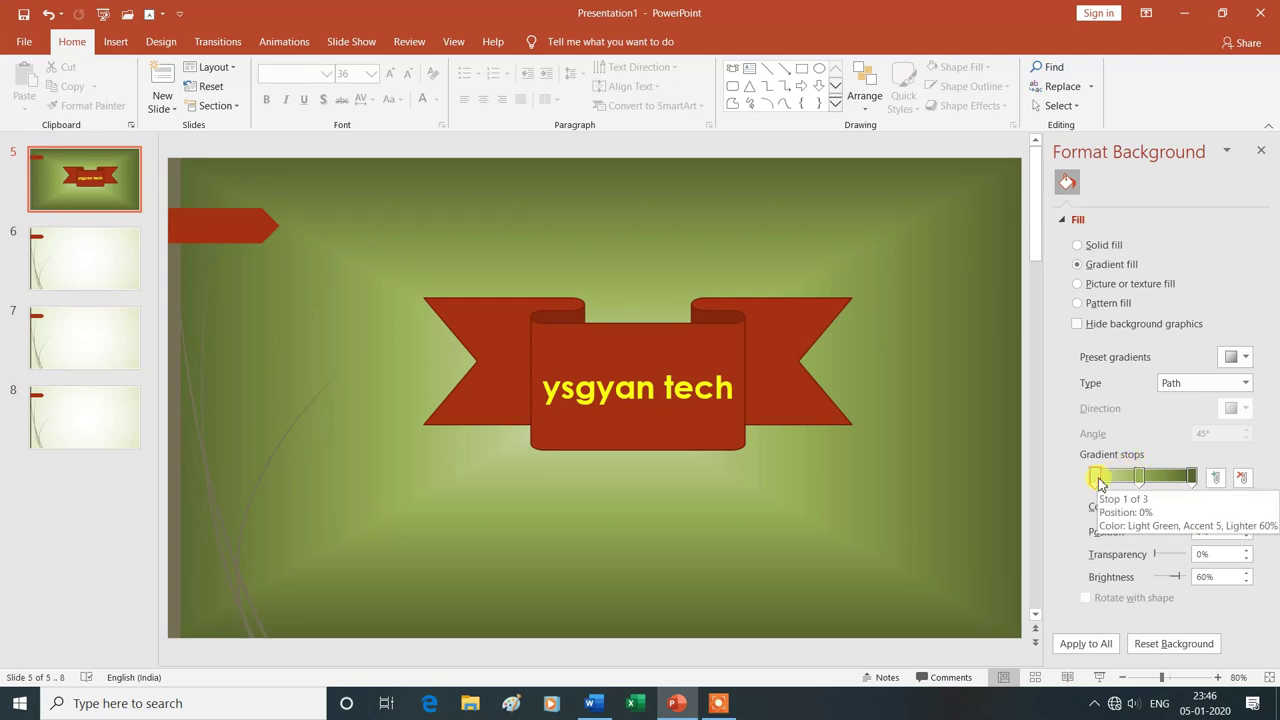
- Drag the gradient stops to widen the pale centre, placing one stop at 64%
left_click_drag(1098, 479, 1140, 482)
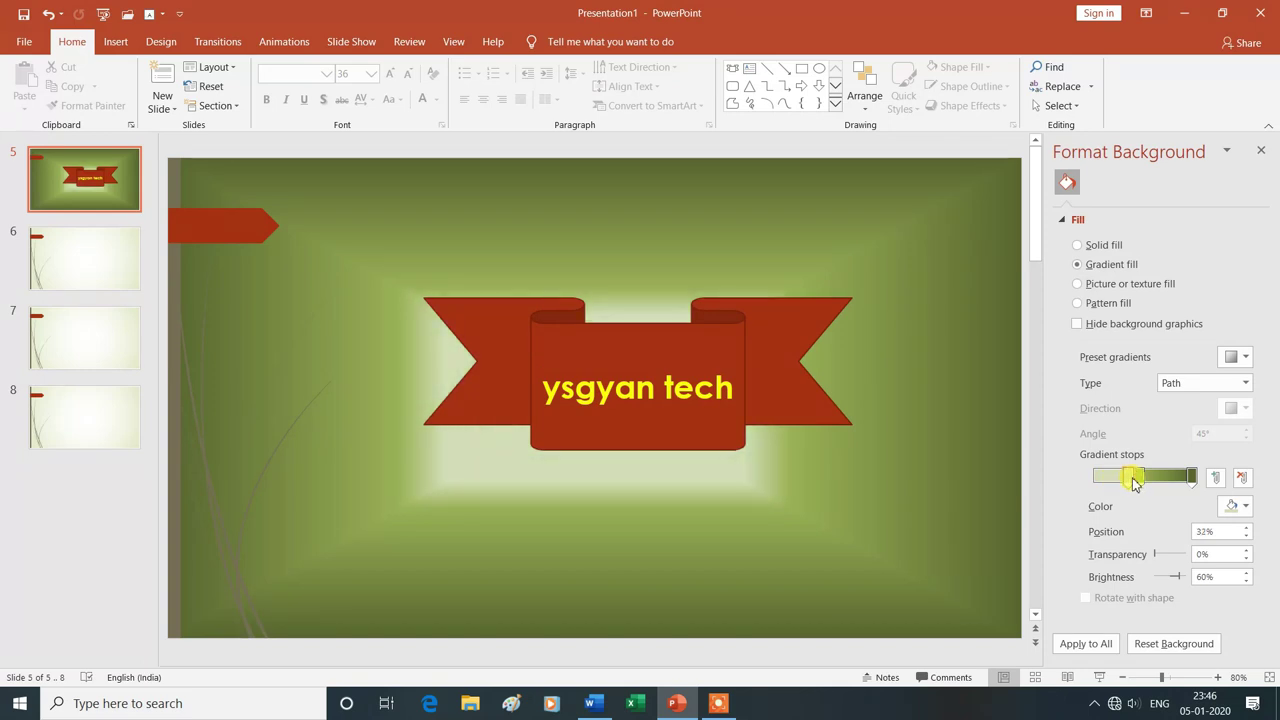
left_click_drag(1140, 482, 1123, 485)
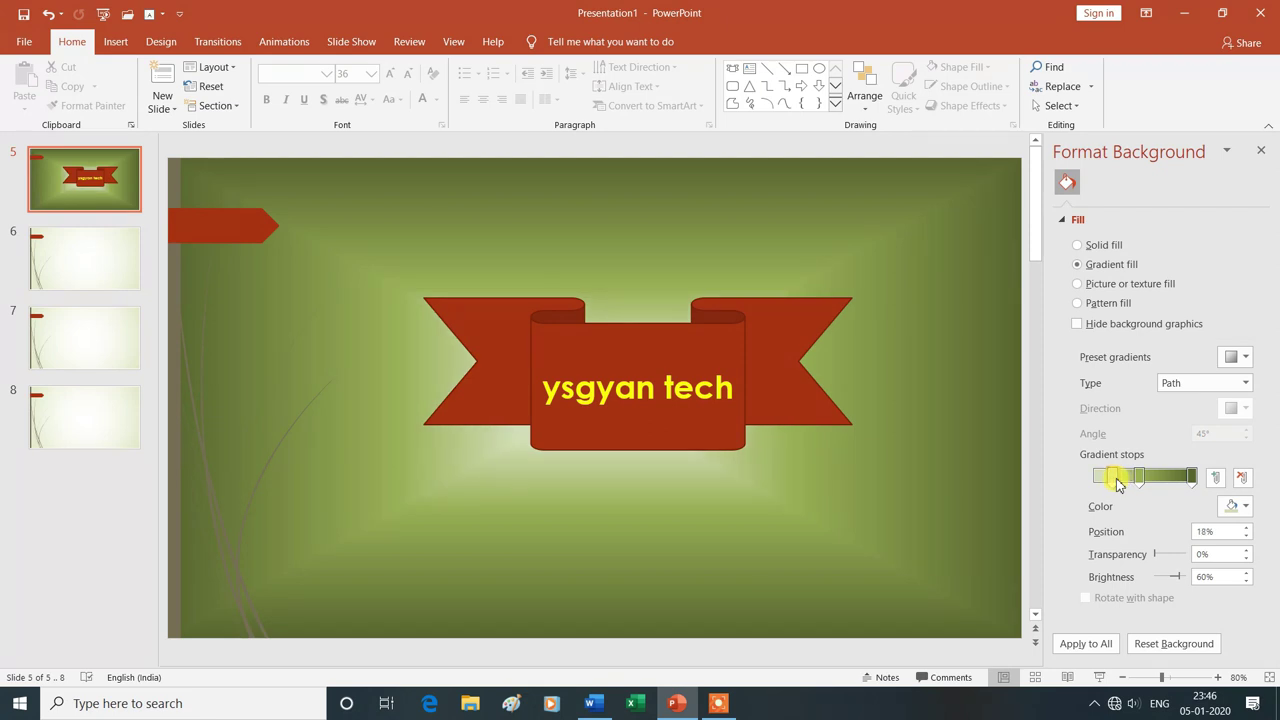
left_click_drag(1138, 482, 1158, 480)
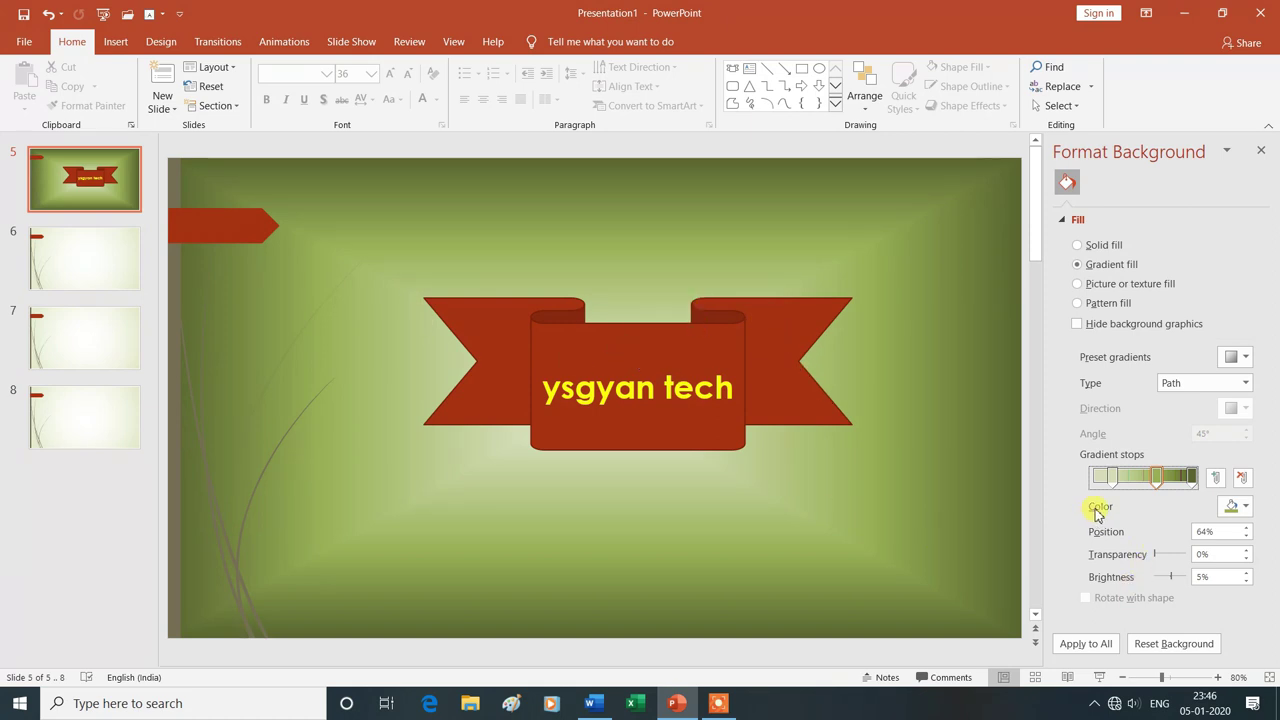
- Colour the selected gradient stop Light Blue and nudge its position up to 66%
left_click(1246, 508)
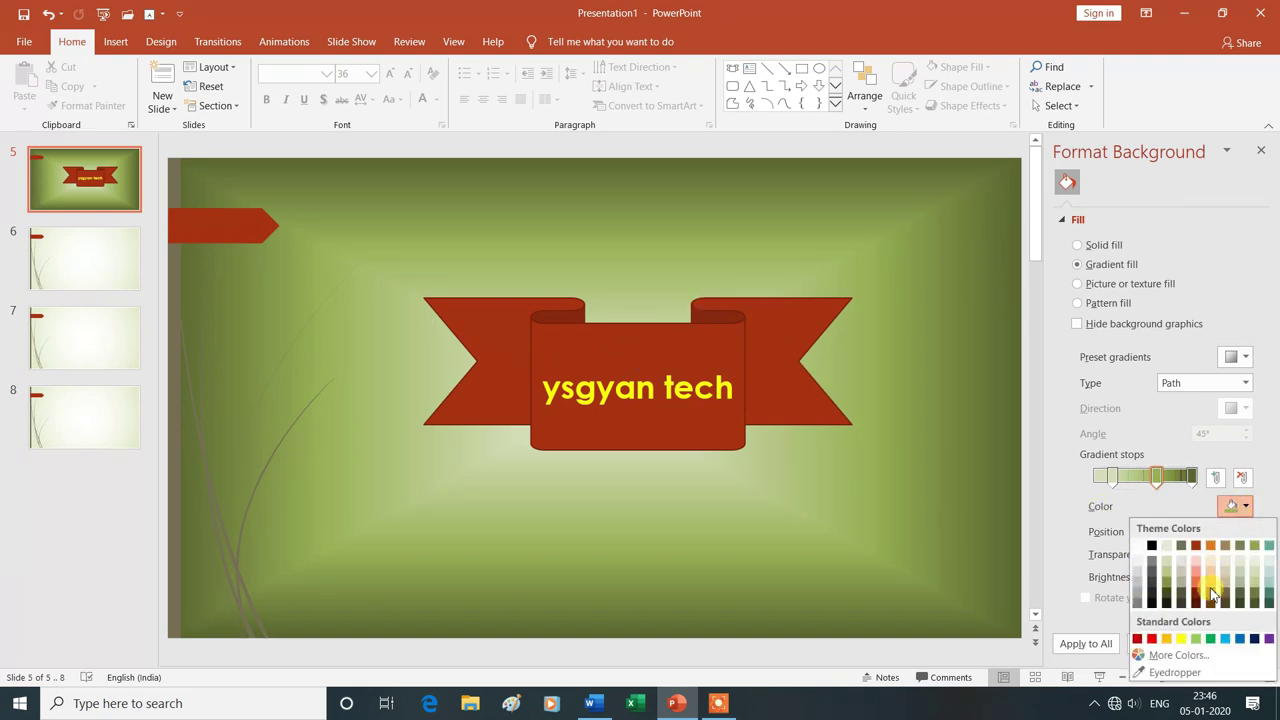
left_click(1230, 642)
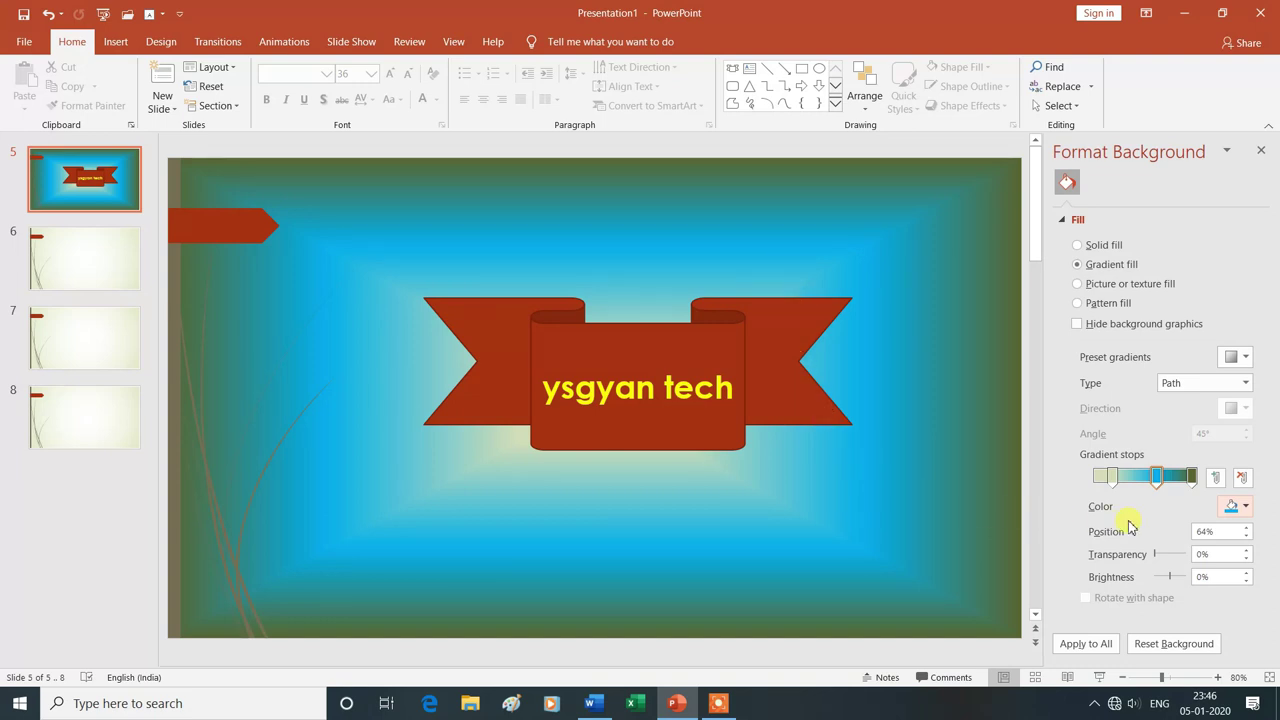
left_click(1246, 529)
left_click(1246, 529)
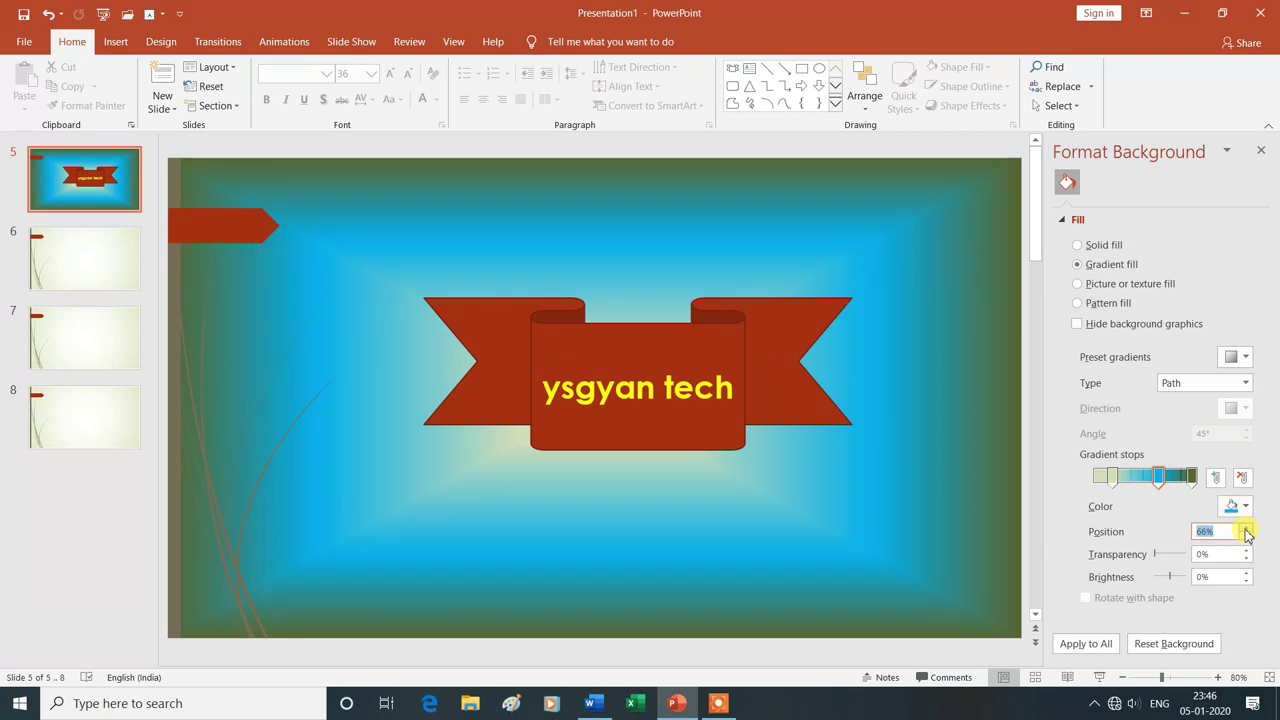
left_click(1246, 529)
- Set the blue stop to 67% position, 4% transparency and 18% brightness
left_click(1155, 556)
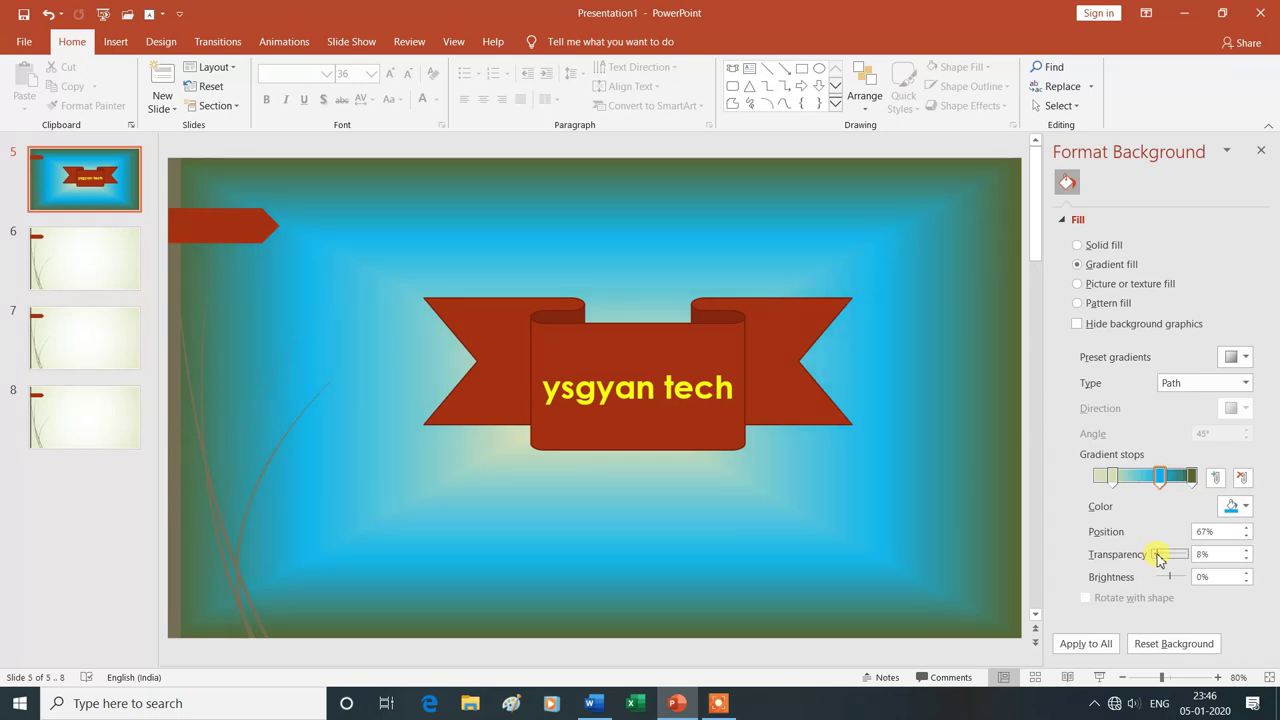
left_click_drag(1157, 558, 1178, 560)
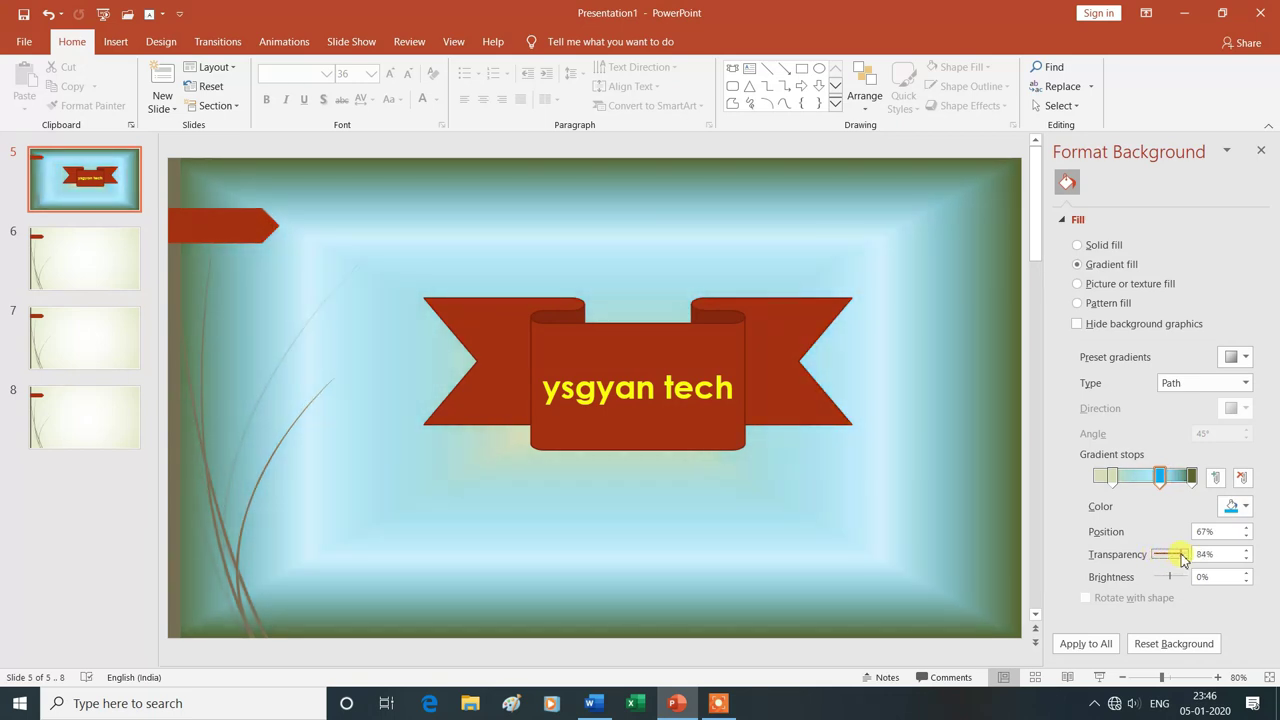
left_click_drag(1178, 560, 1157, 559)
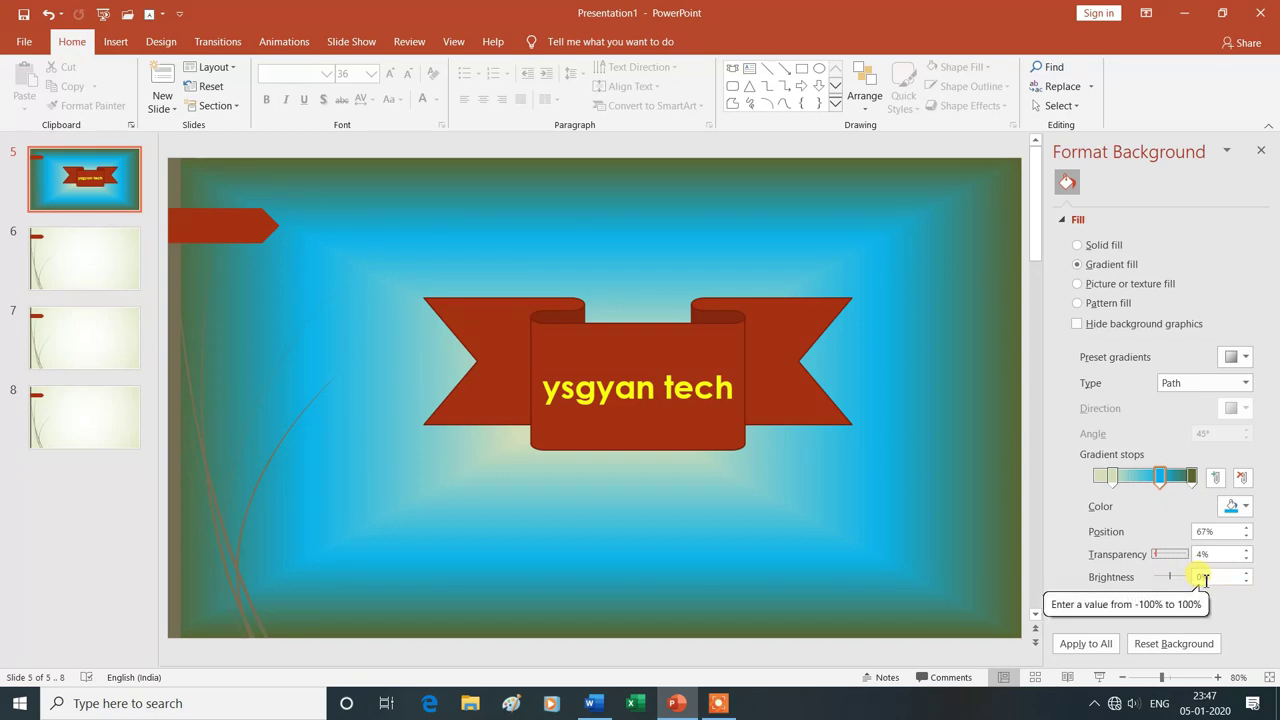
left_click(1246, 573)
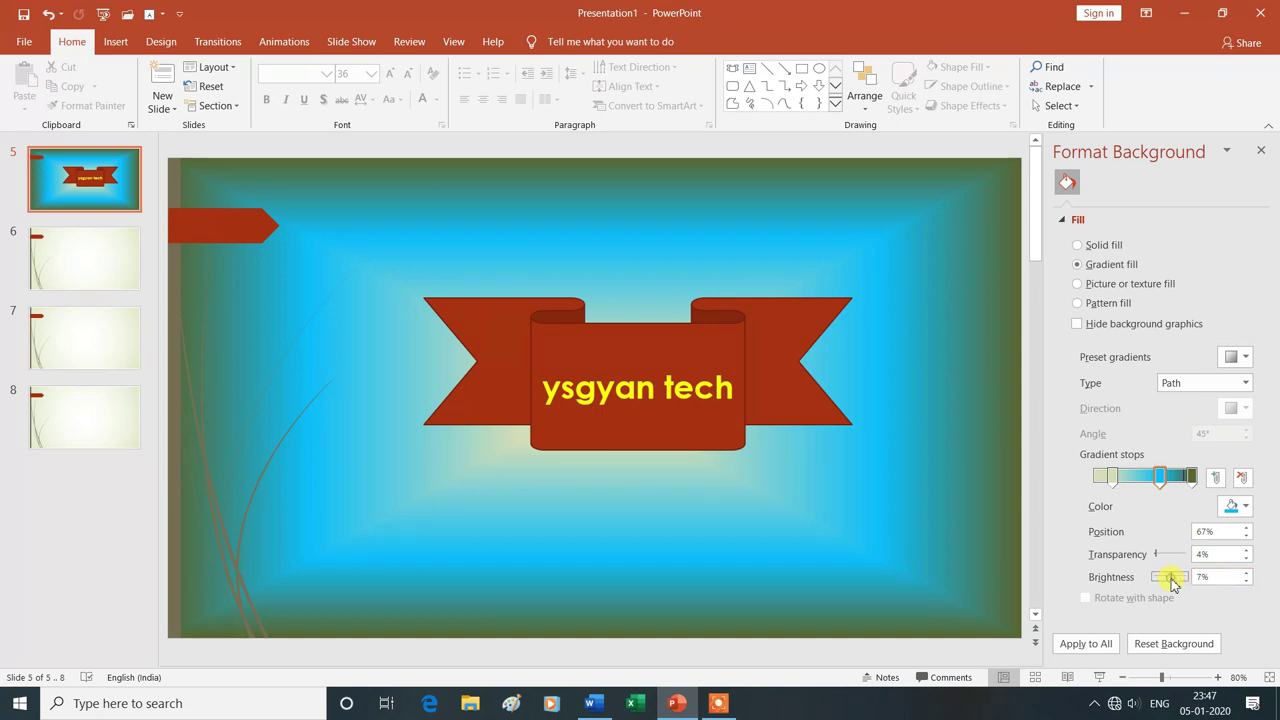
left_click_drag(1172, 580, 1166, 580)
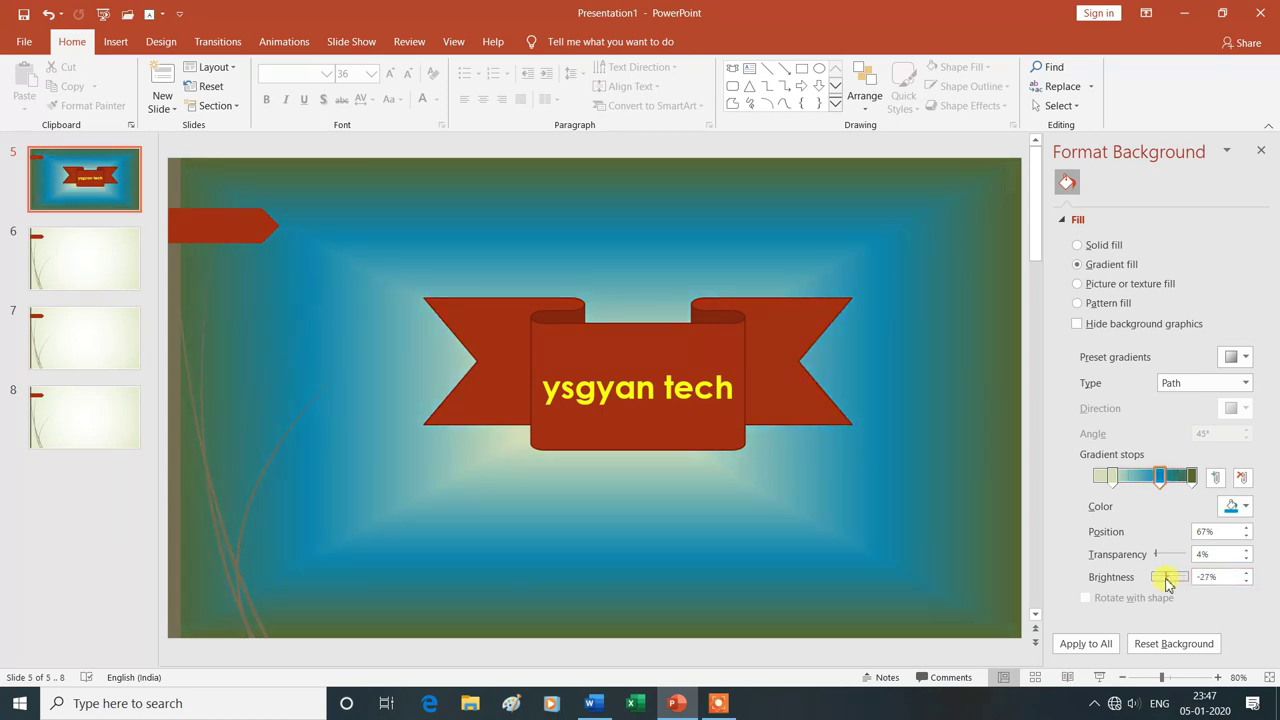
left_click_drag(1166, 580, 1174, 580)
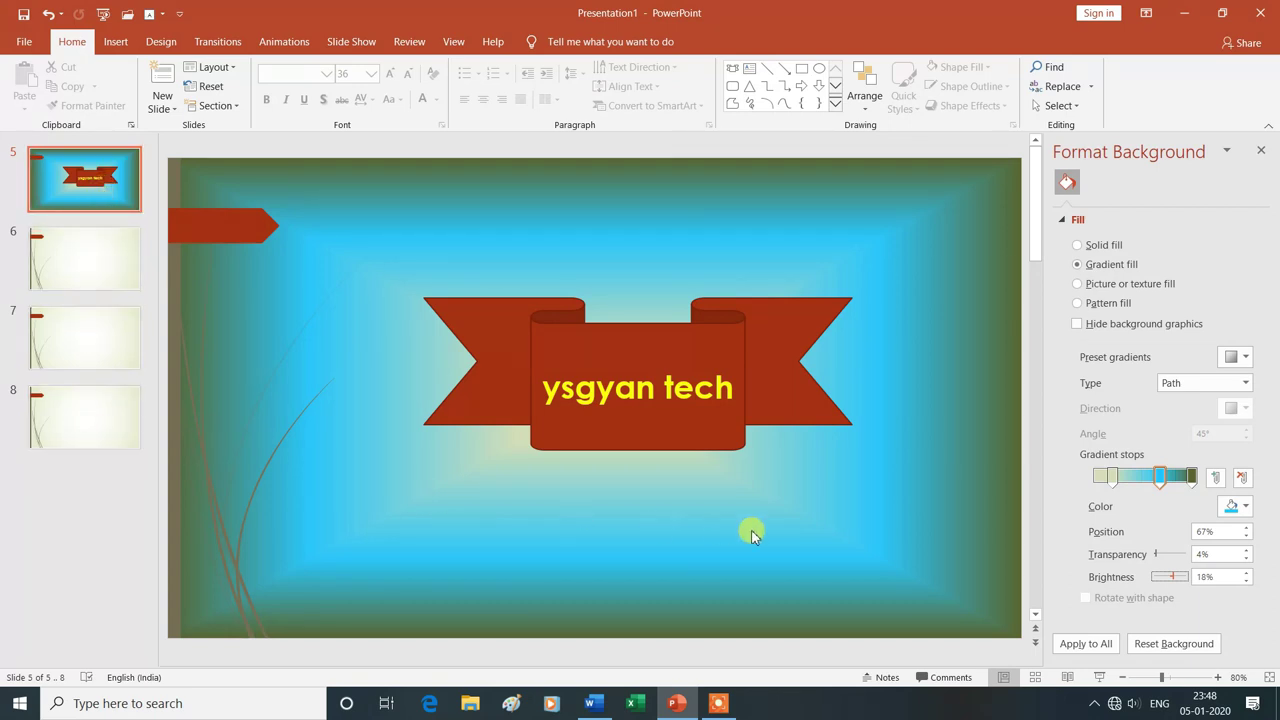
- Apply the blue gradient to all slides, then switch slide 5 to Picture or texture fill
left_click(1093, 647)
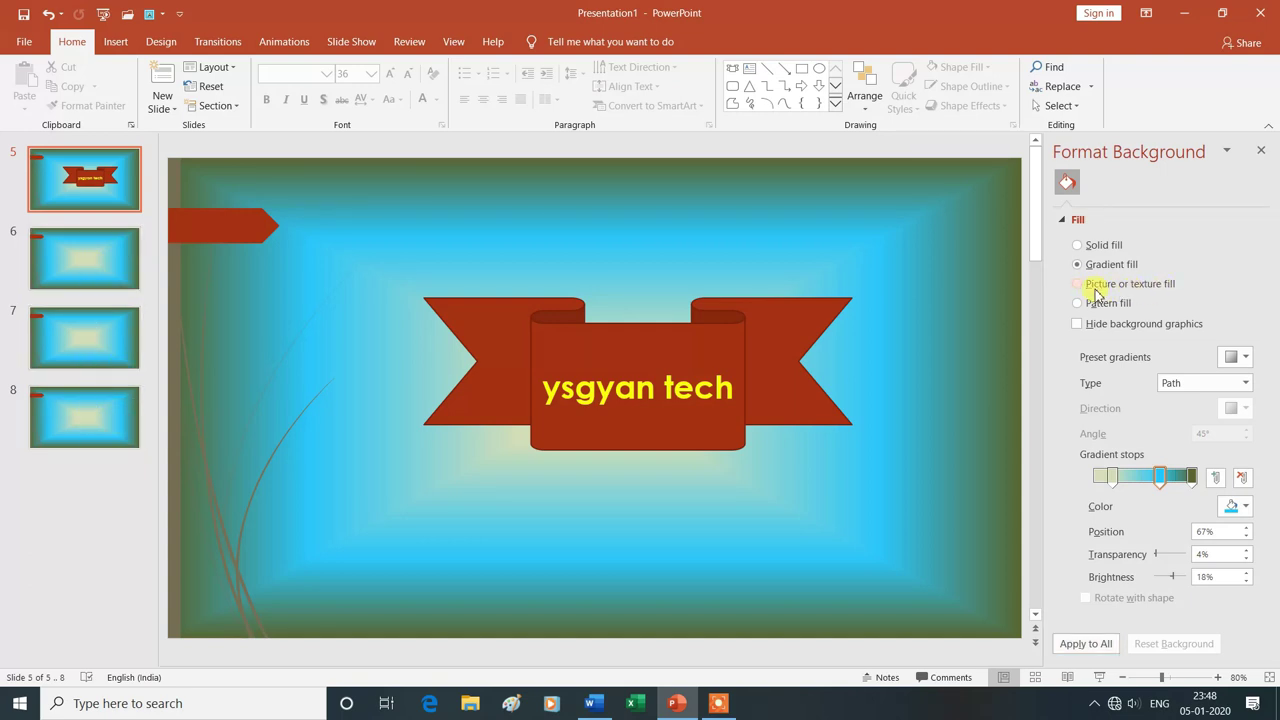
left_click(1078, 285)
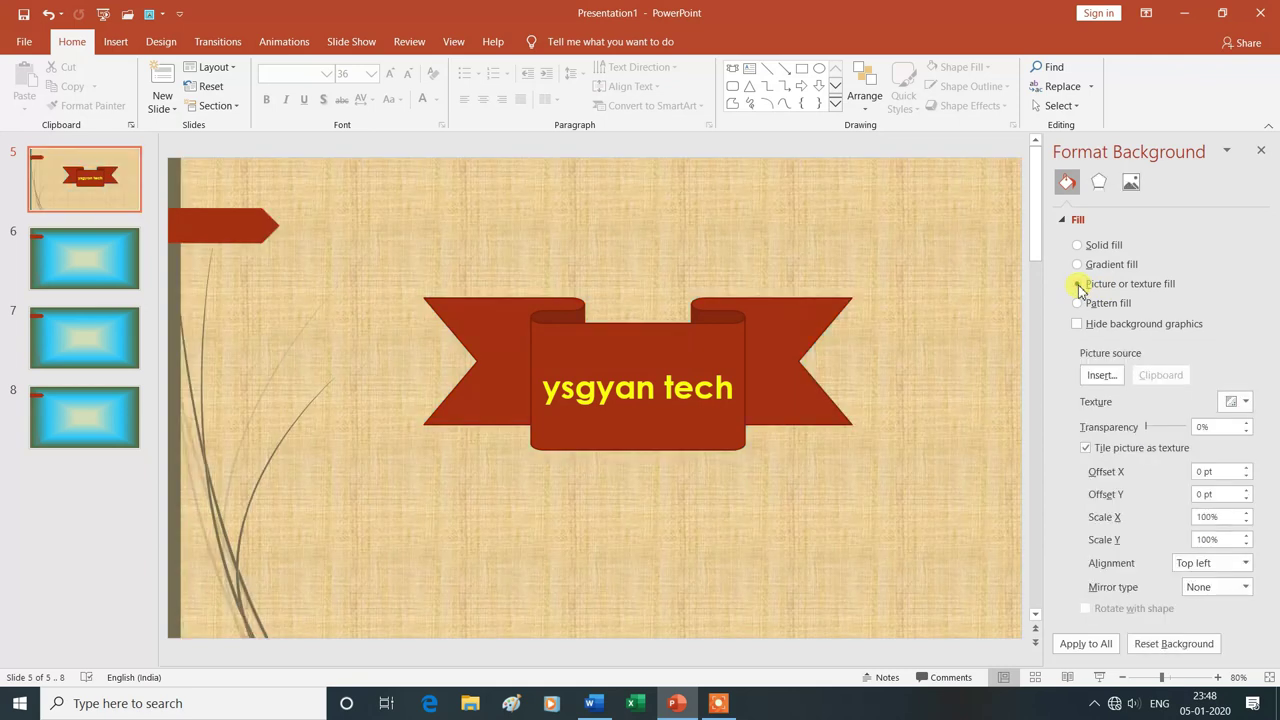
left_click(1095, 380)
- Insert the flowers 4 image from this computer as slide 5's background
left_click(1099, 378)
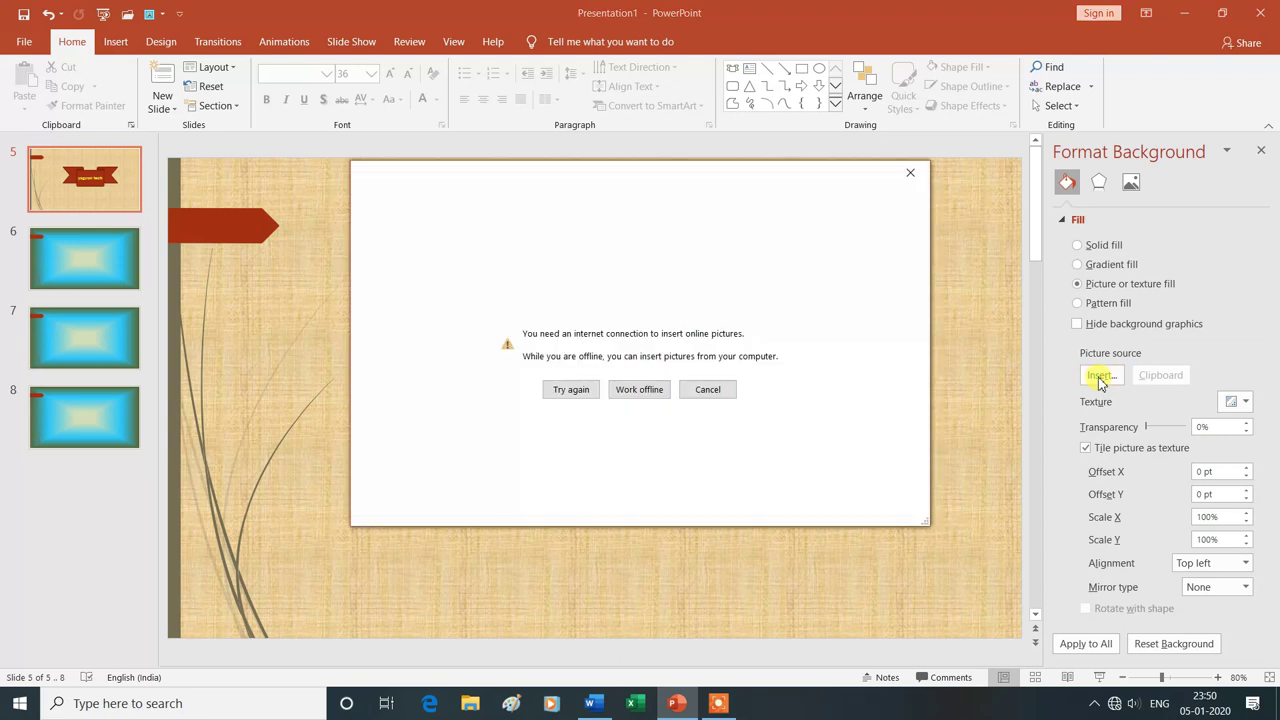
left_click(637, 391)
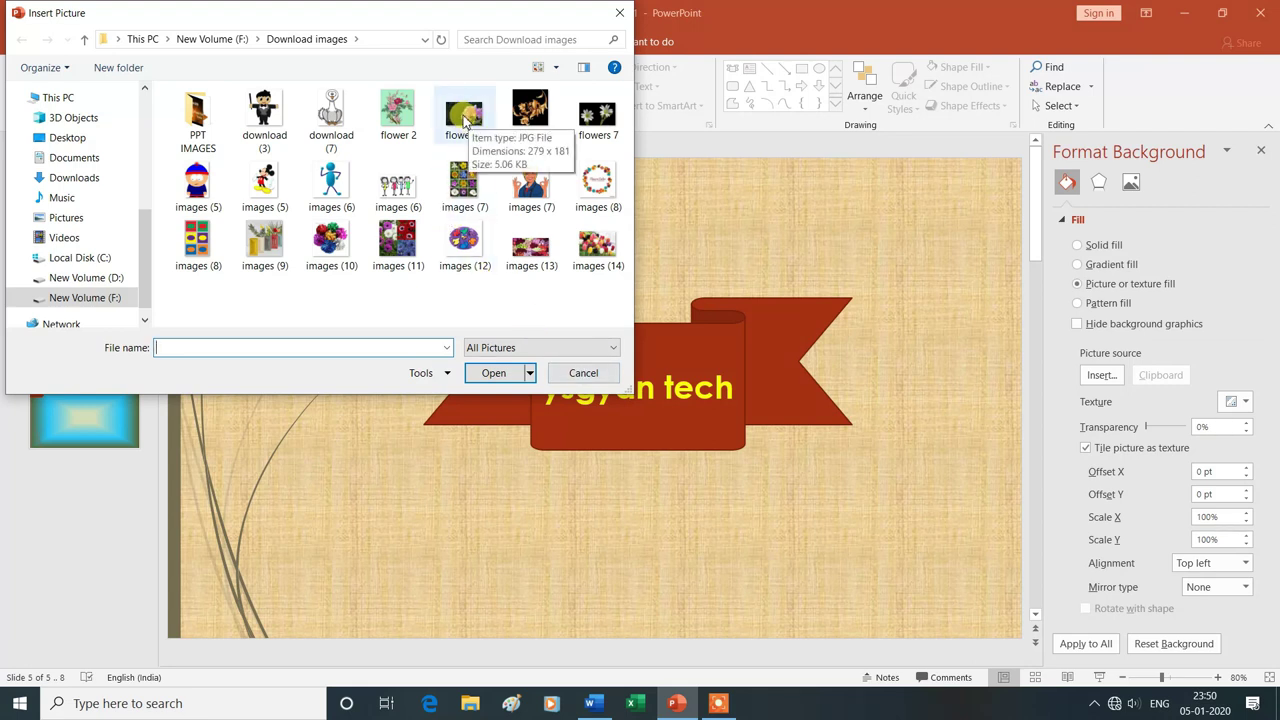
left_click(466, 118)
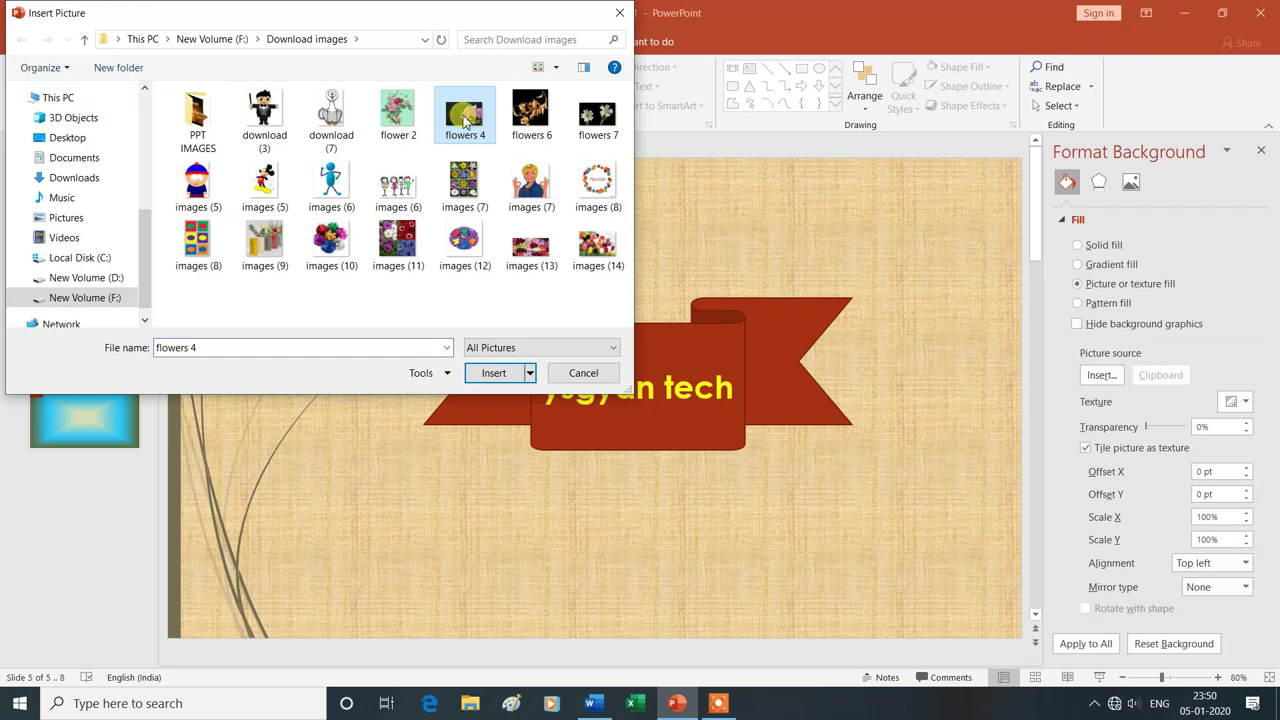
left_click(496, 373)
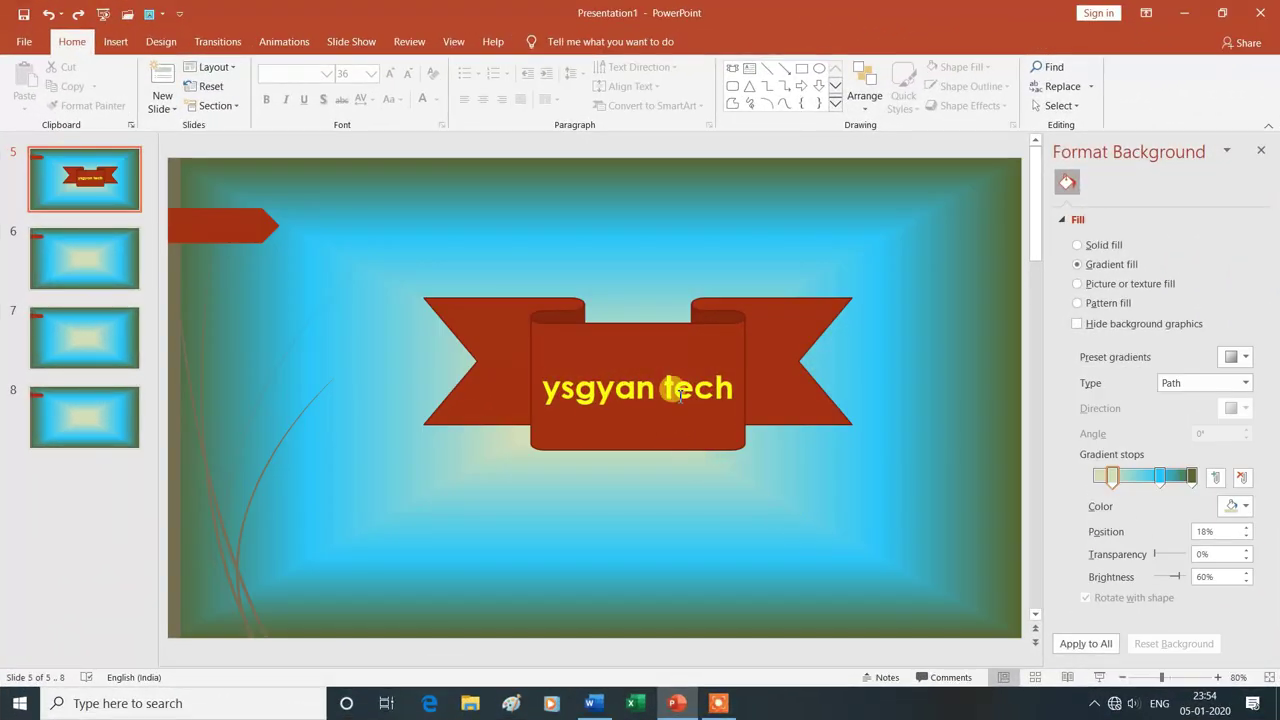
- Fill slide 5's ribbon banner with Blue in place of dark red, then deselect it
left_click(763, 363)
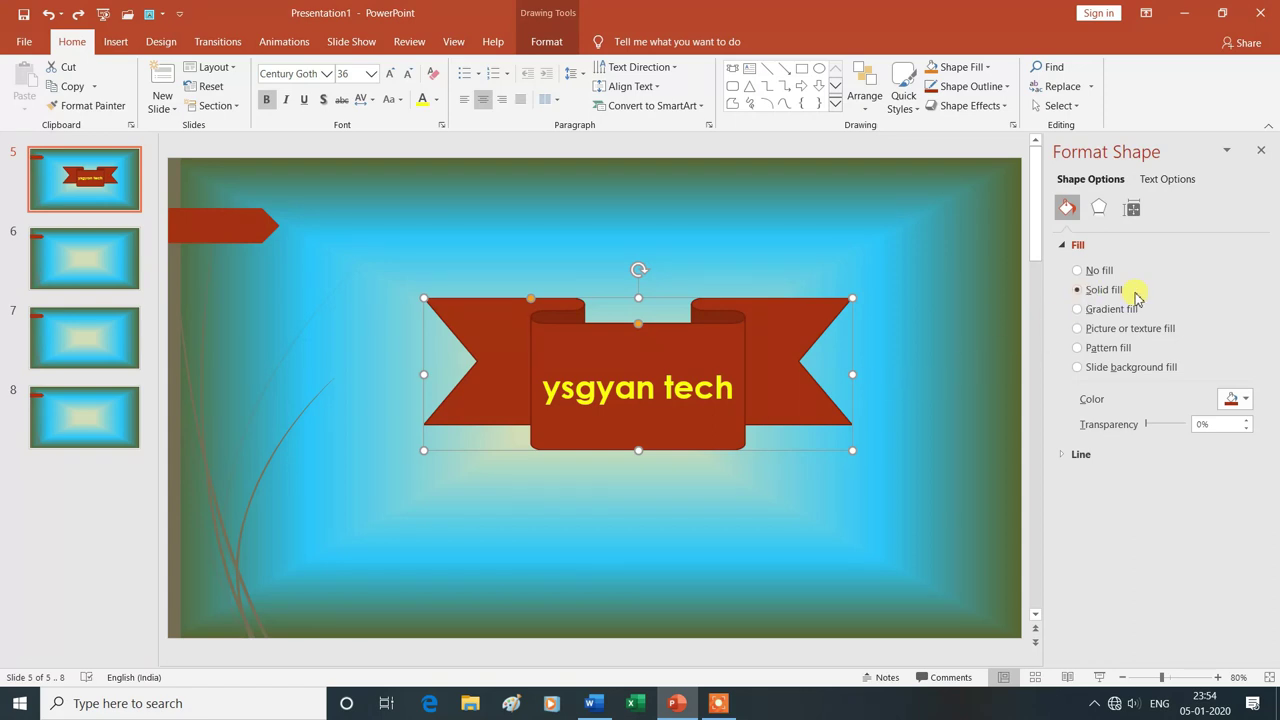
left_click(1238, 399)
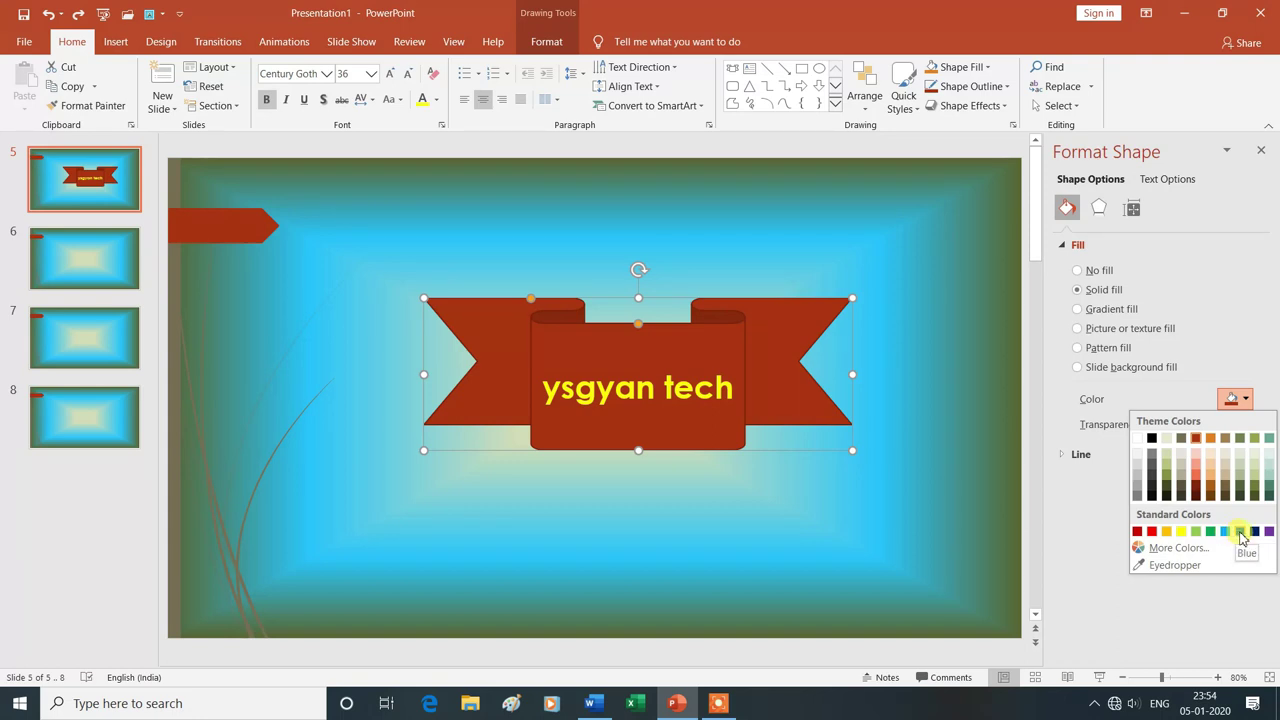
left_click(1240, 531)
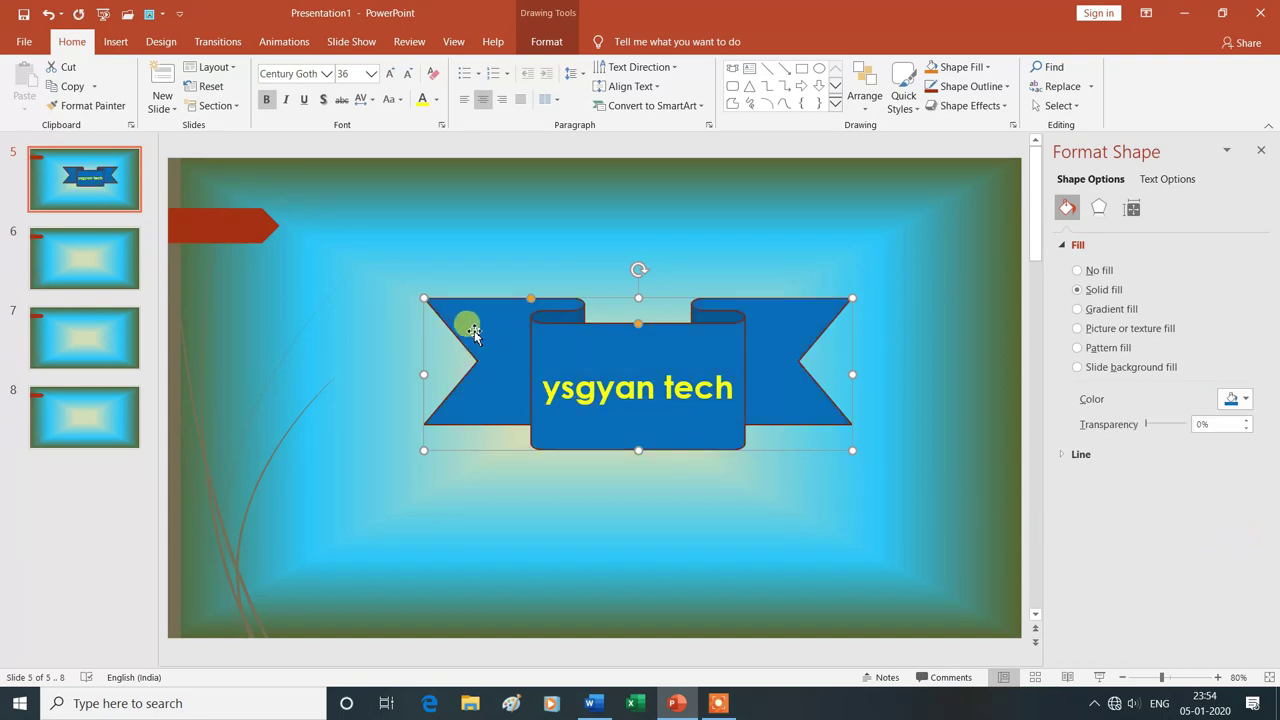
left_click(824, 432)
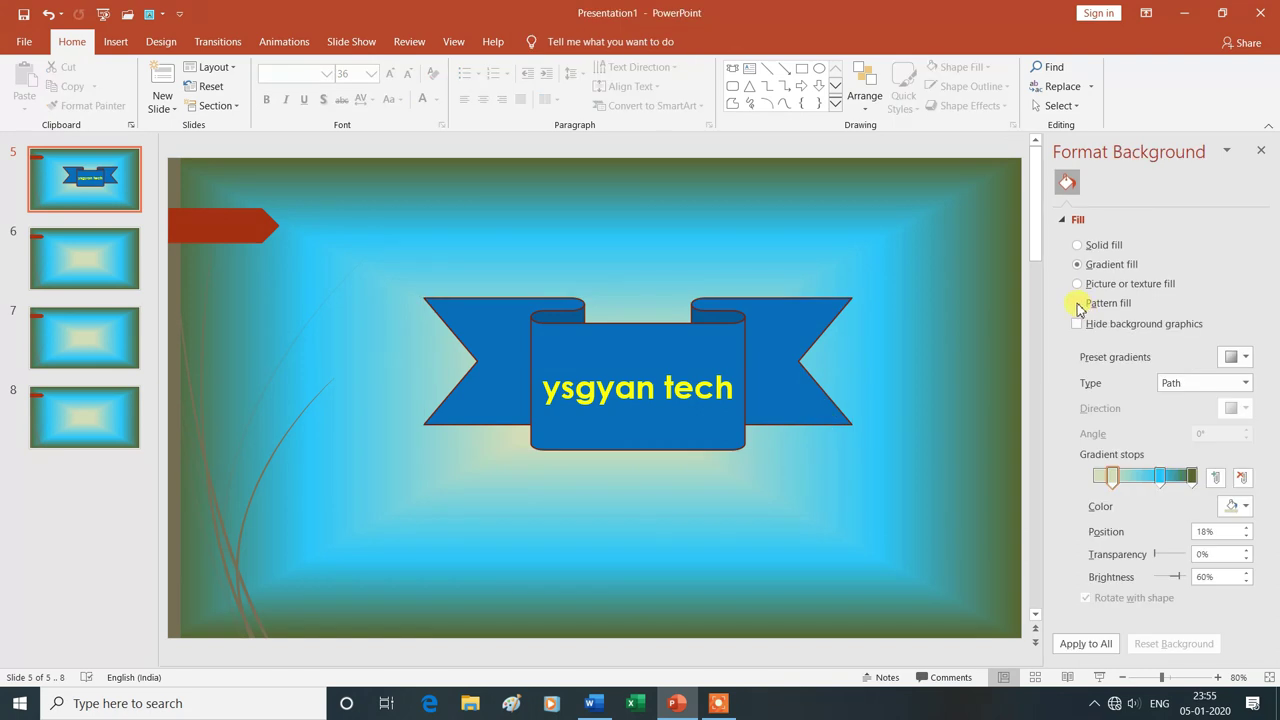
- Give slide 5 a pattern fill, trying diamond and Horizontal brick before settling on Small confetti
left_click(1077, 304)
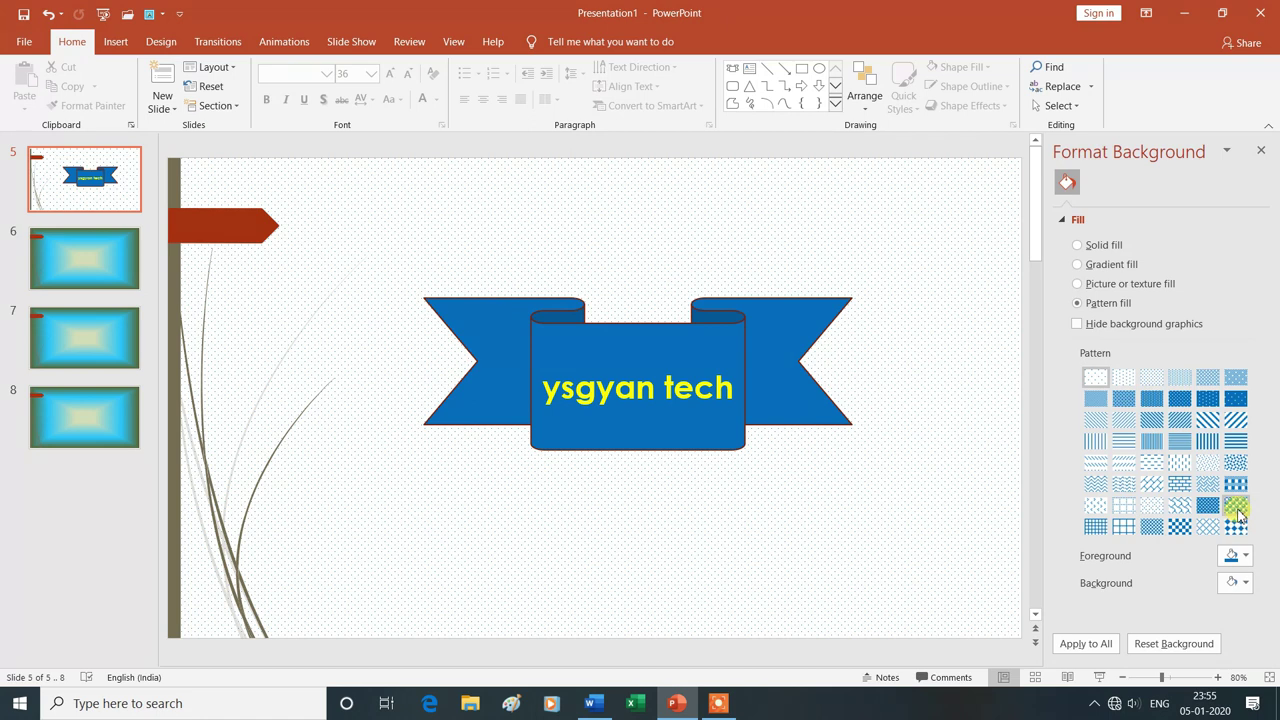
left_click(1236, 506)
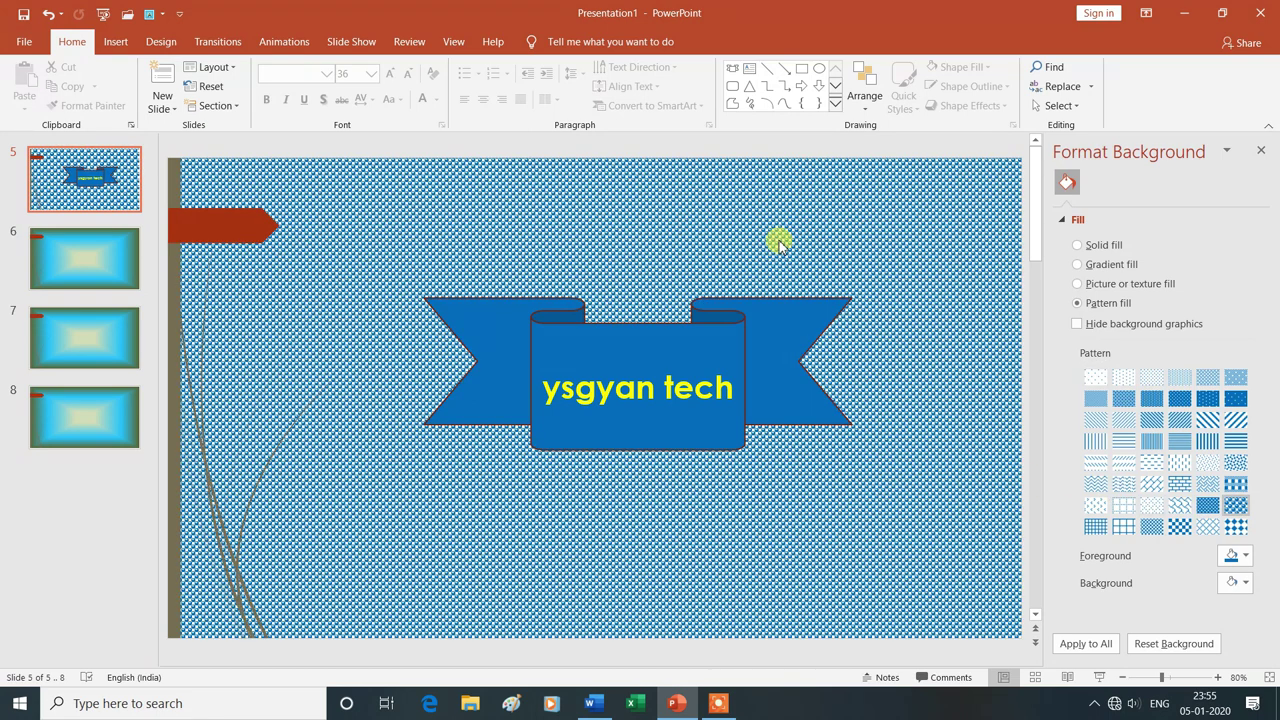
left_click(1178, 484)
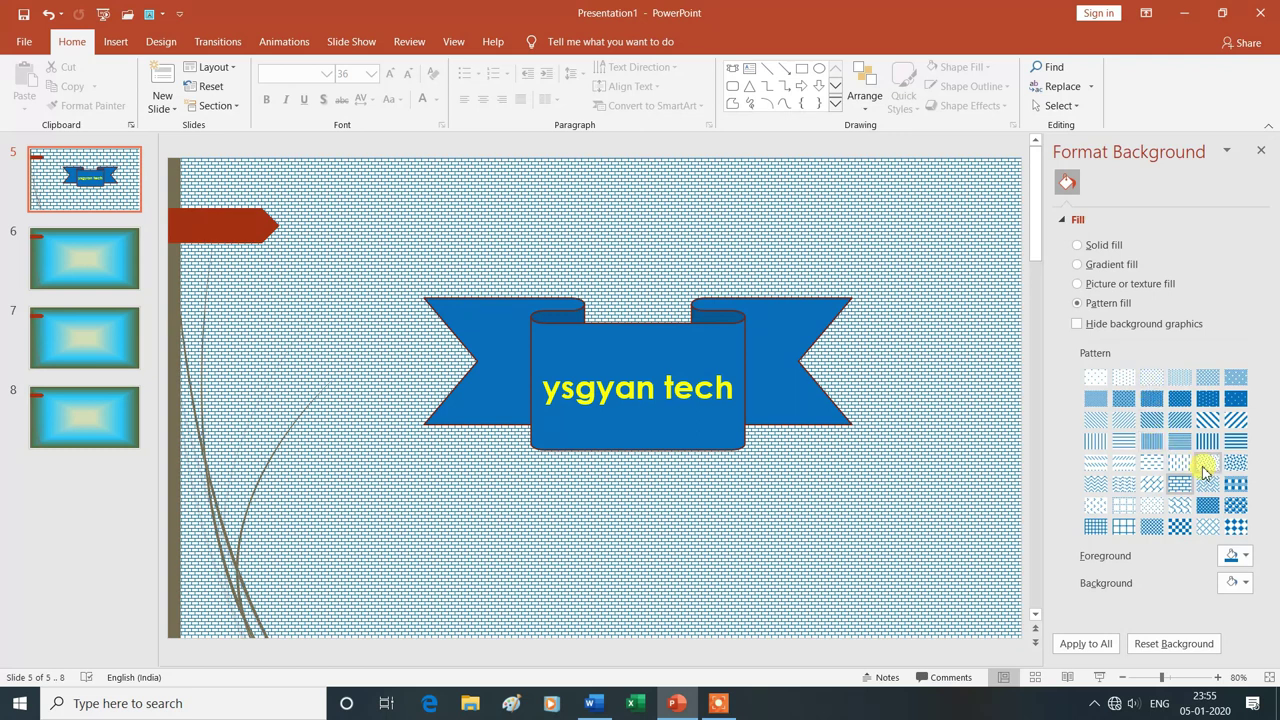
left_click(1209, 463)
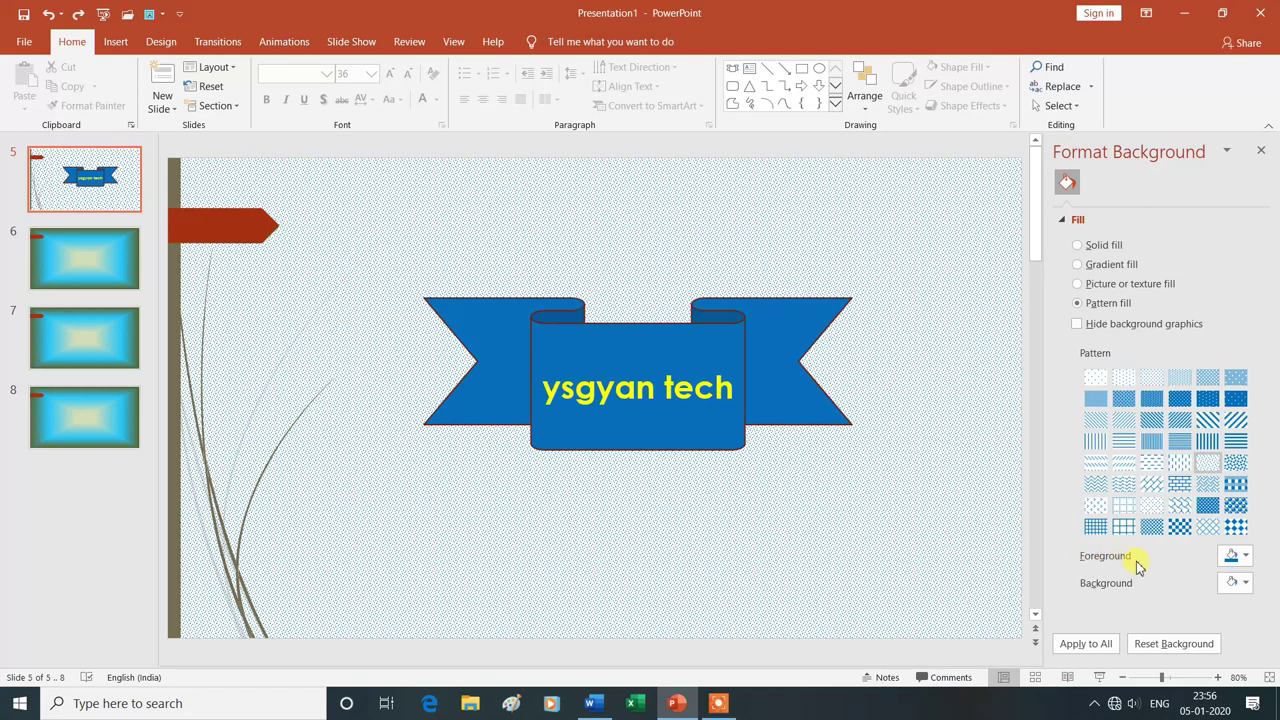
- Set the pattern to Light Green foreground over Light Blue background with a denser dotted pattern
left_click(1246, 556)
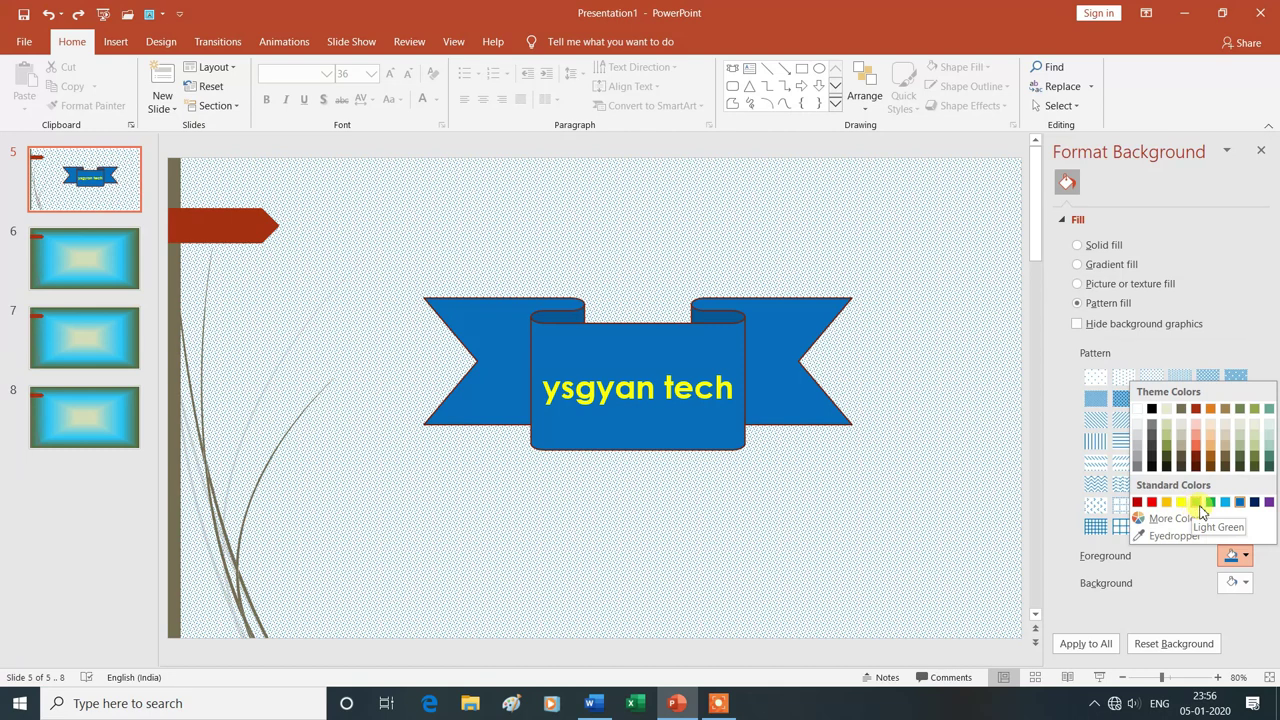
left_click(1199, 508)
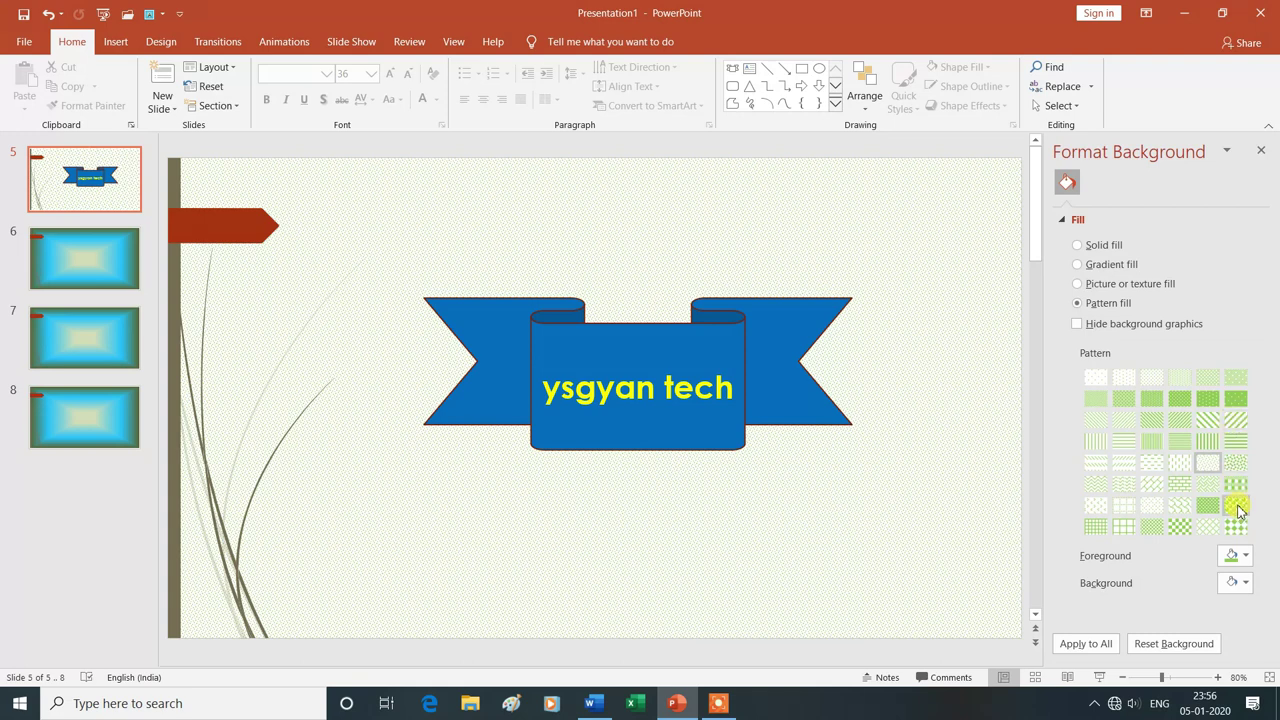
left_click(1237, 508)
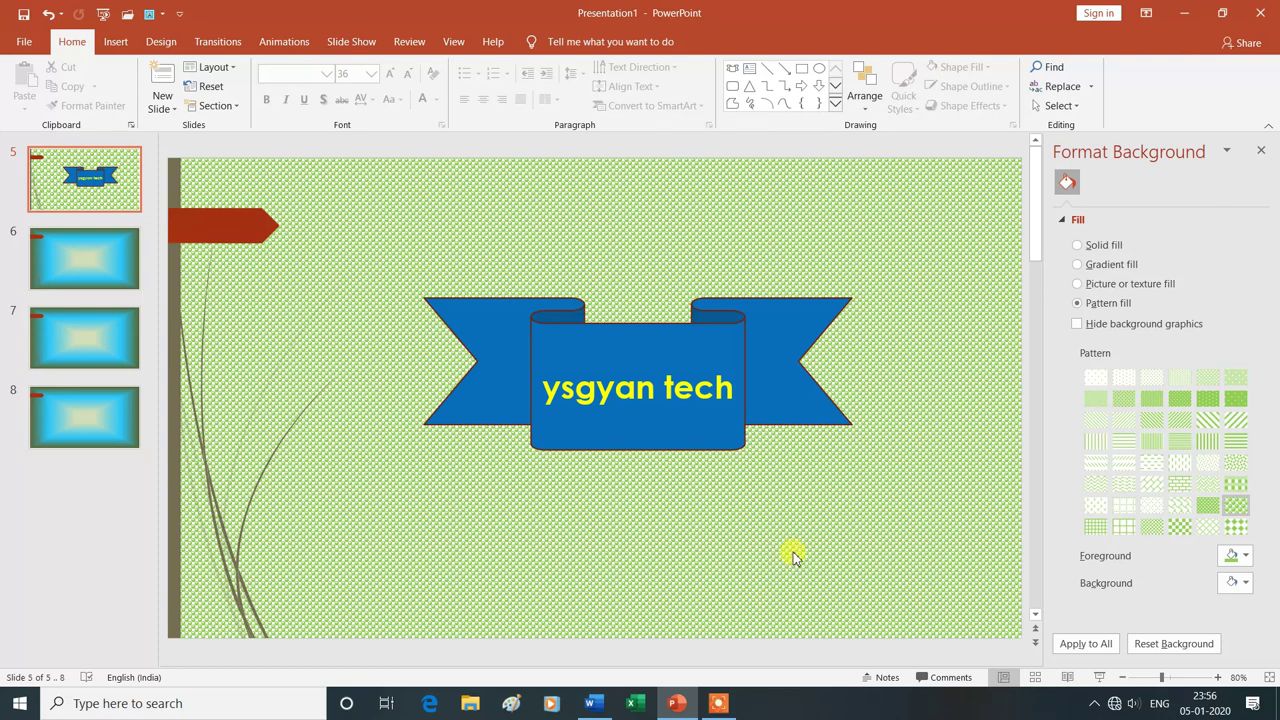
left_click(1247, 585)
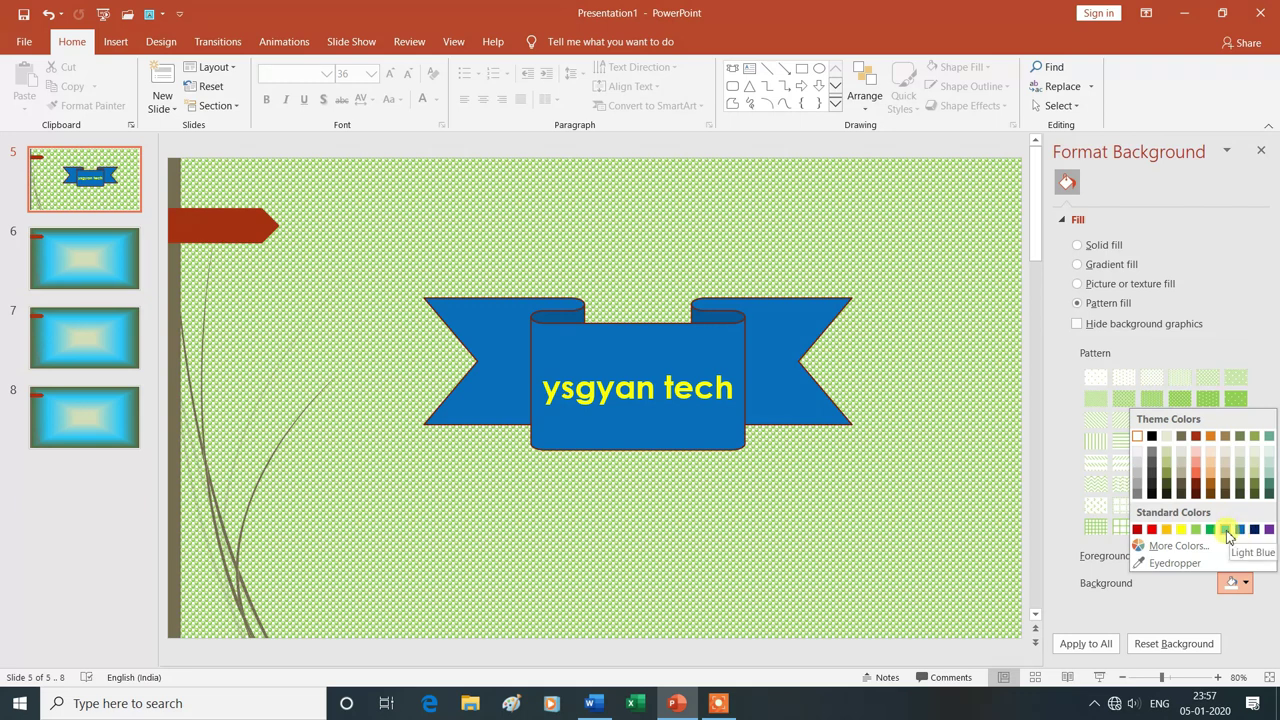
left_click(1227, 531)
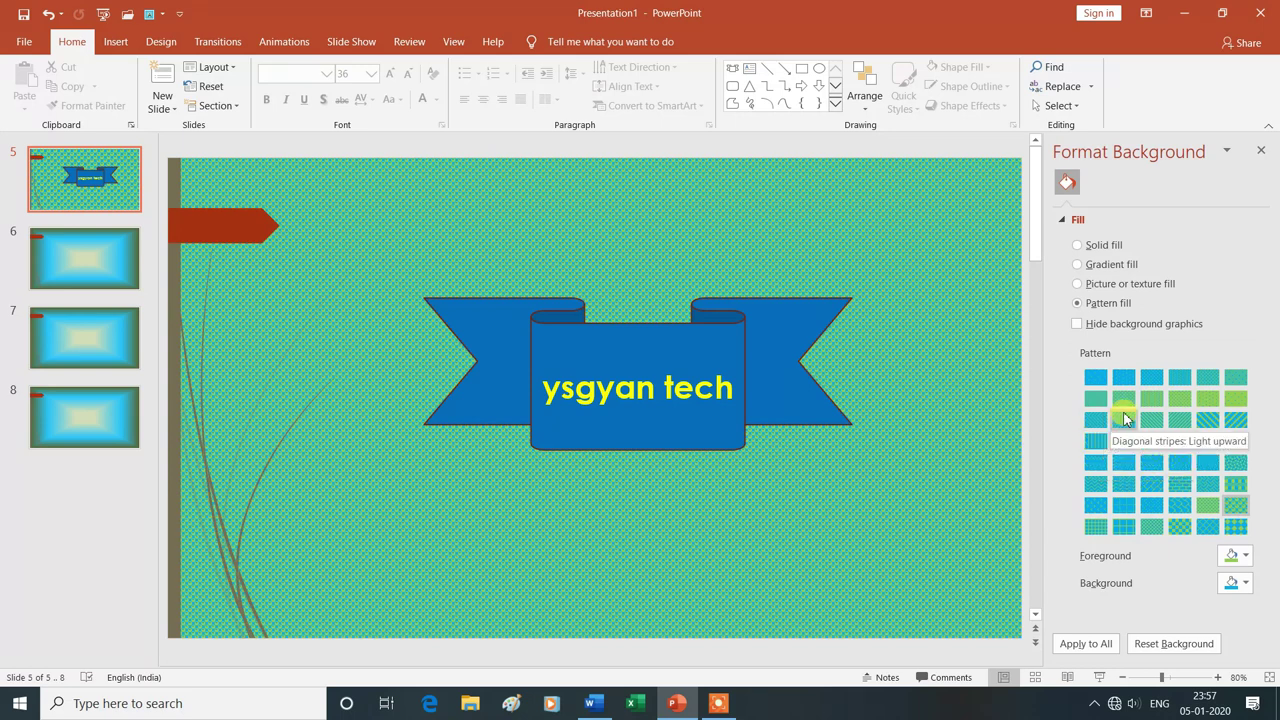
- Switch to the Dotted: 60% pattern and apply this background to all slides
left_click(1124, 400)
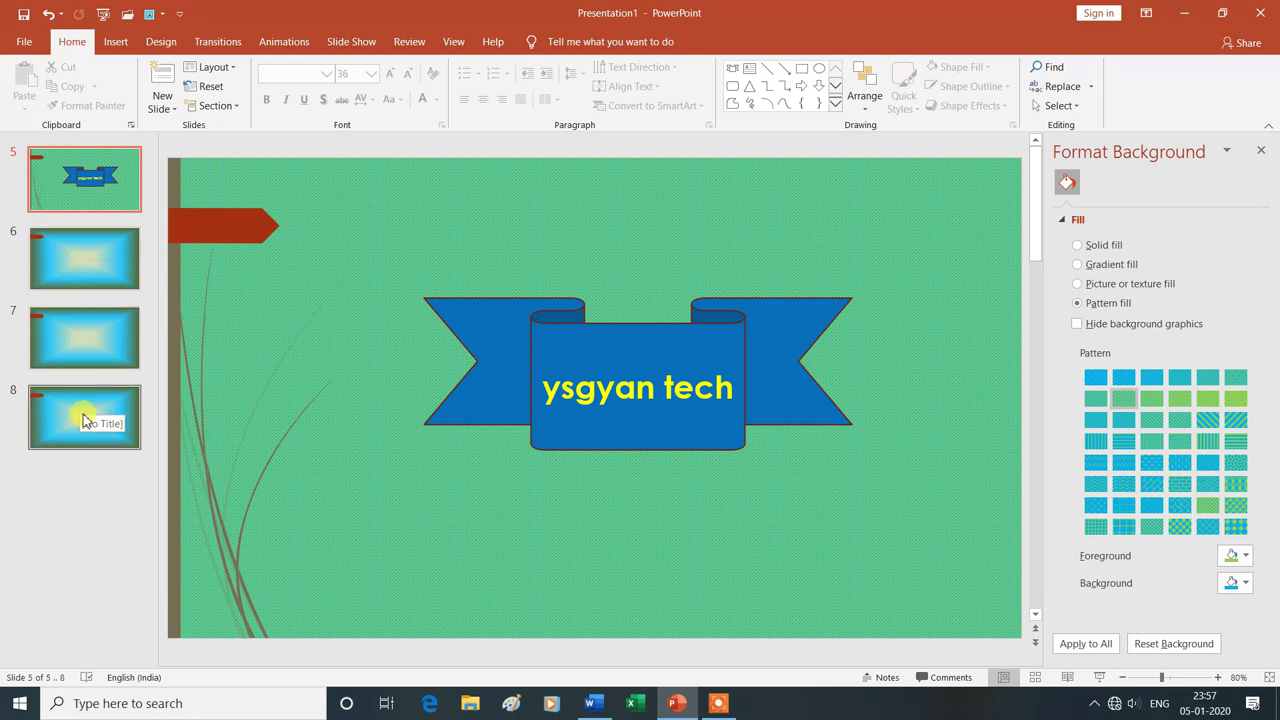
left_click(1088, 647)
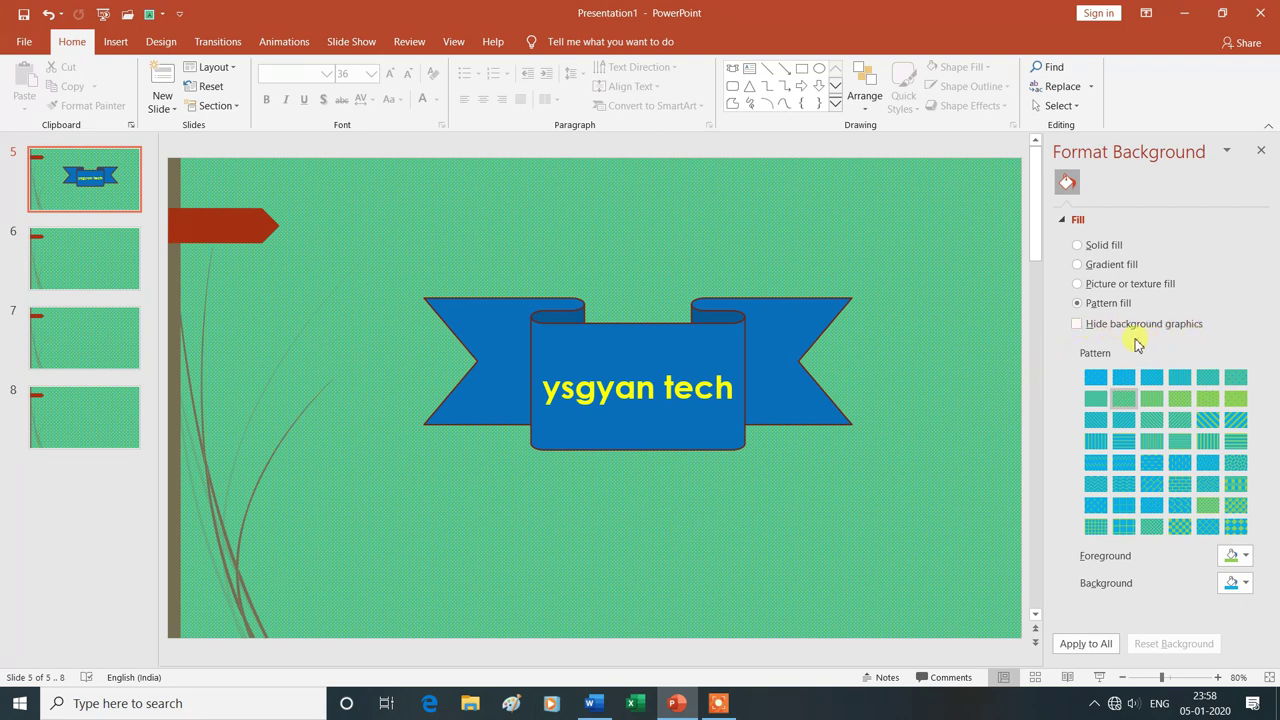
- Turn on Hide background graphics and apply it to all four slides
left_click(1078, 325)
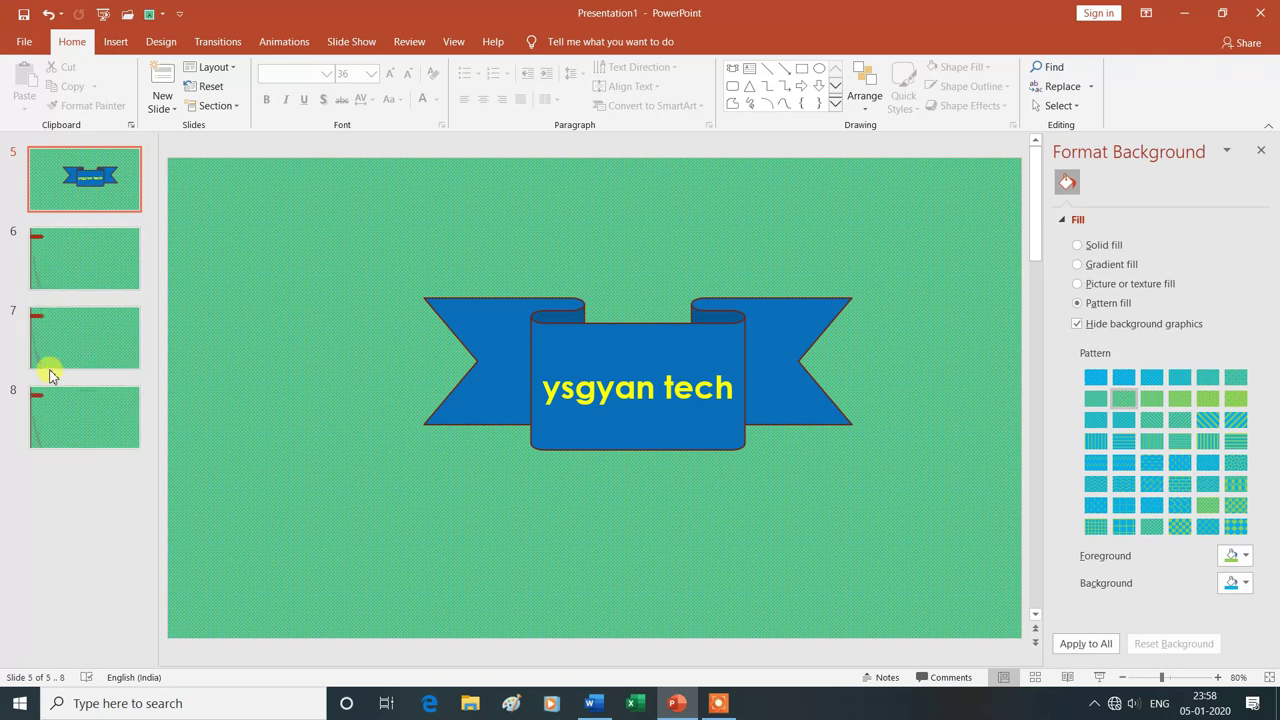
left_click(1085, 645)
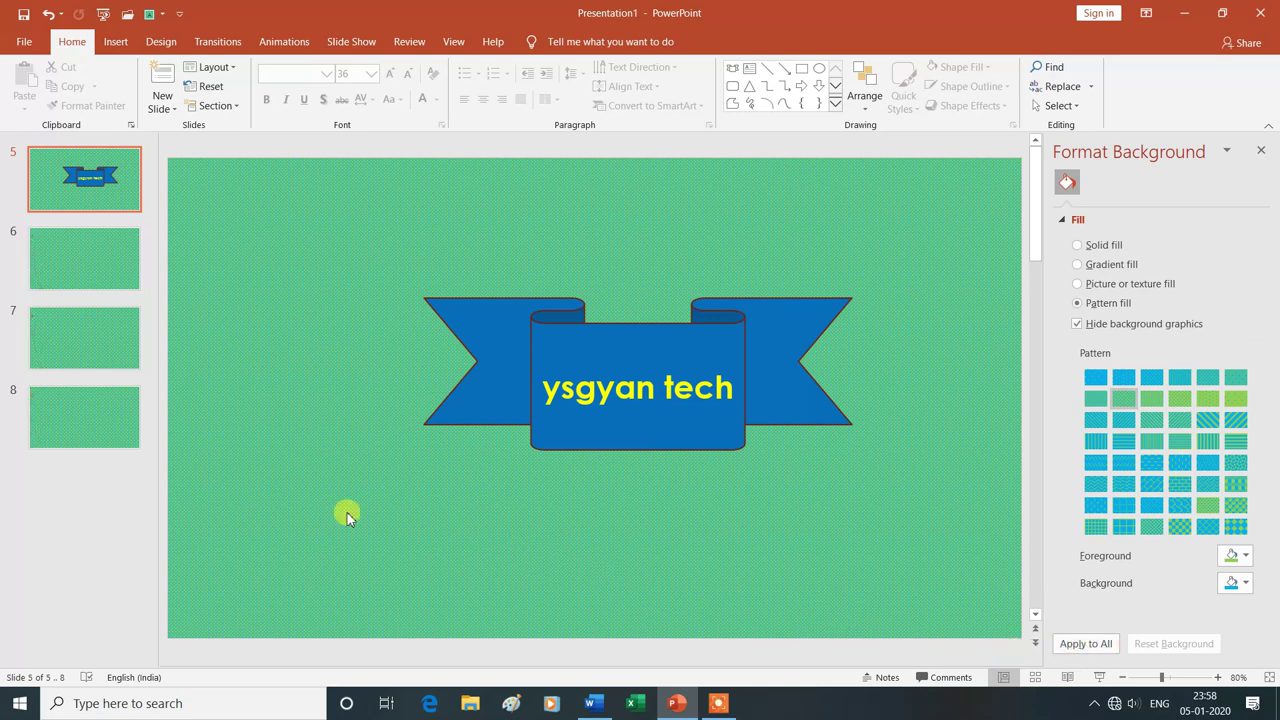